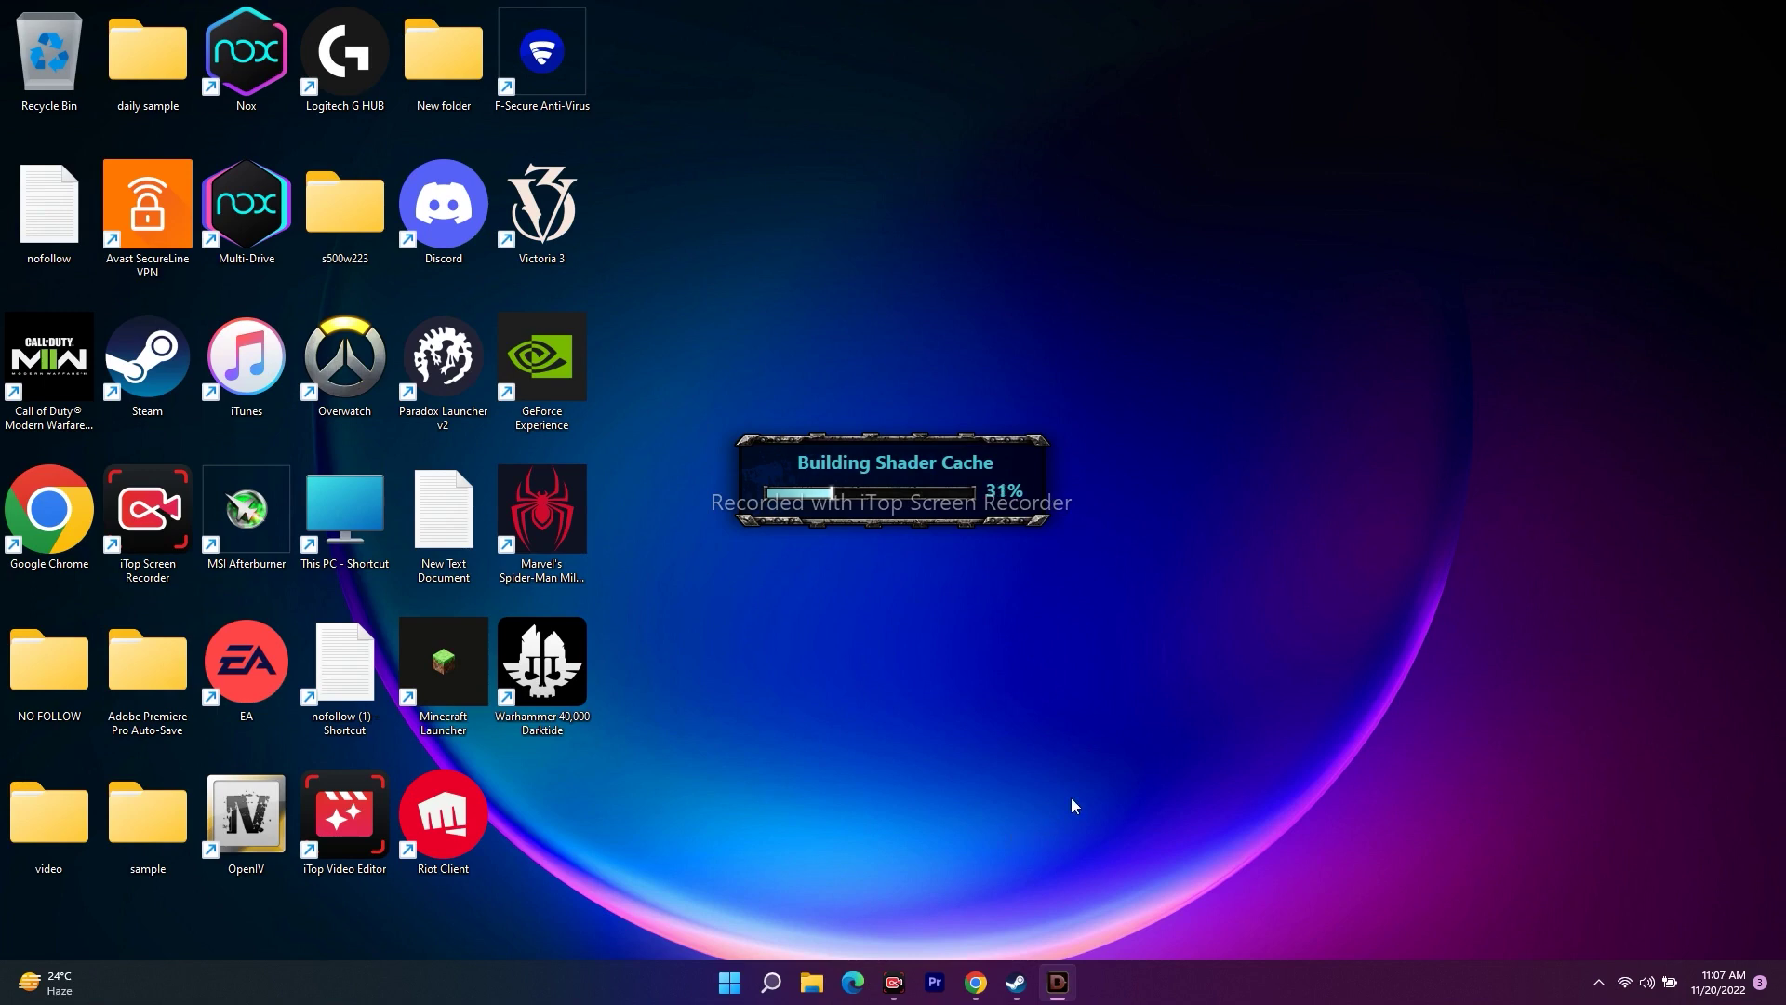
# - Open the Windows Defender Firewall allowed-apps list from Control Panel, then minimize it
pyautogui.click(773, 985)
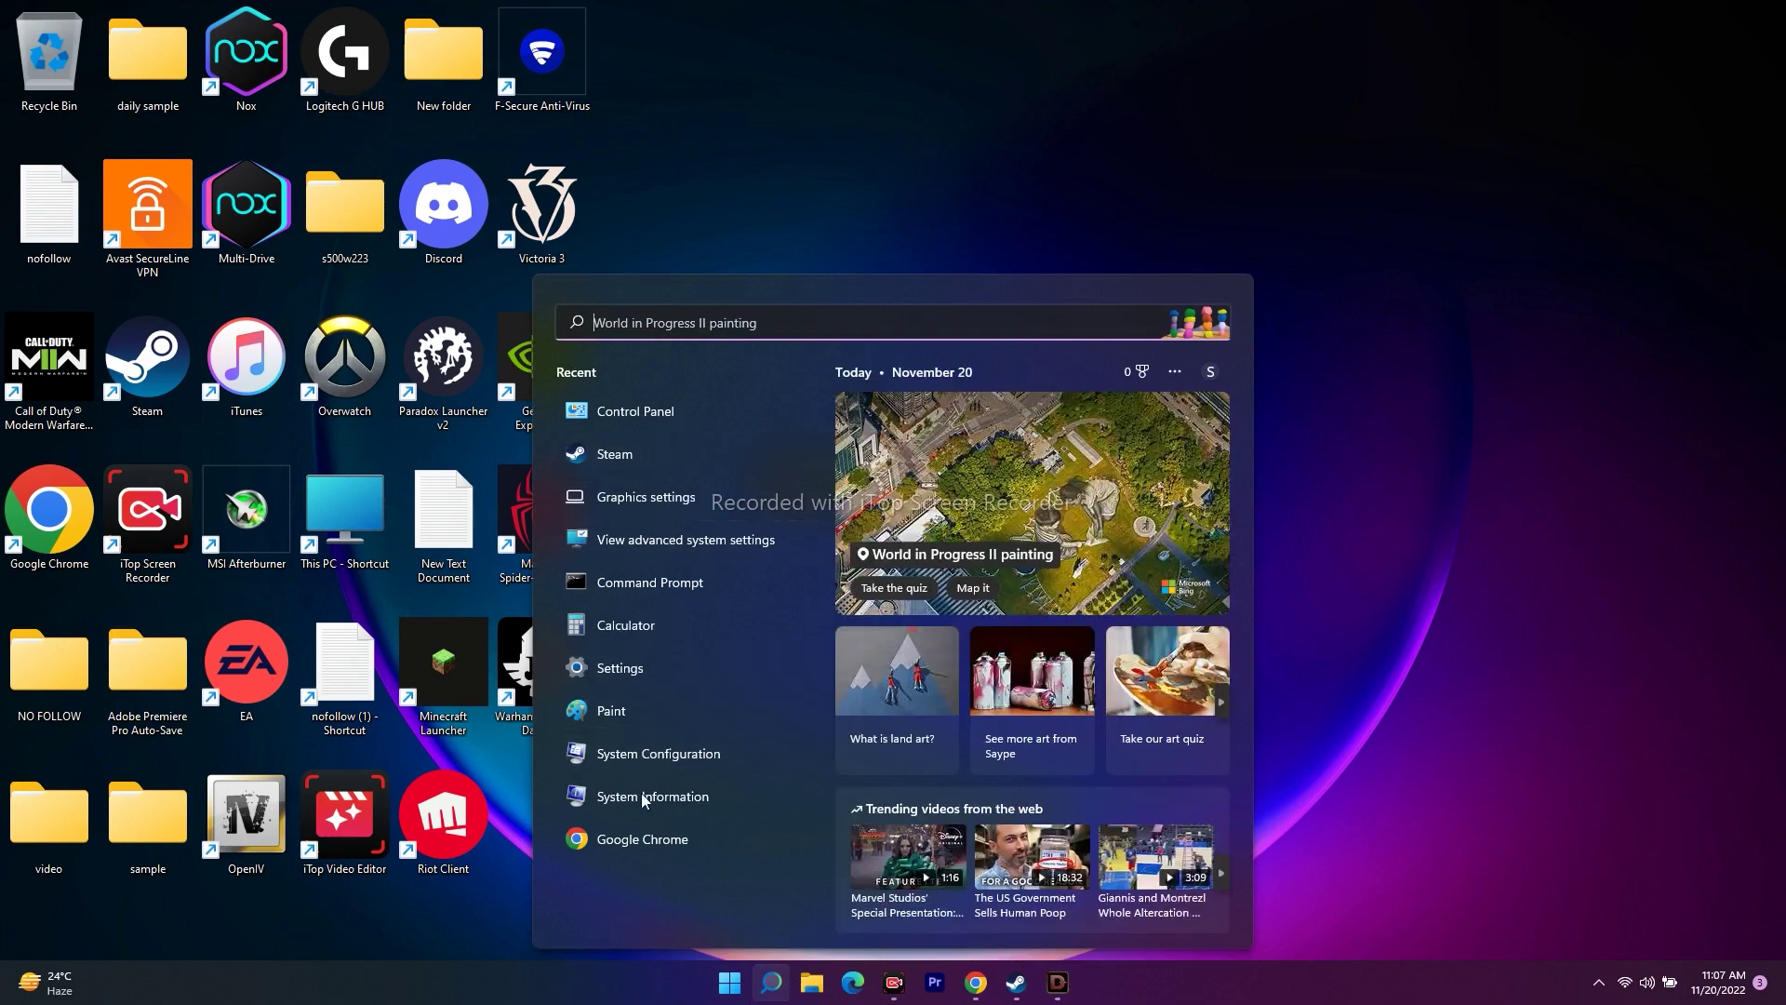
pyautogui.click(667, 422)
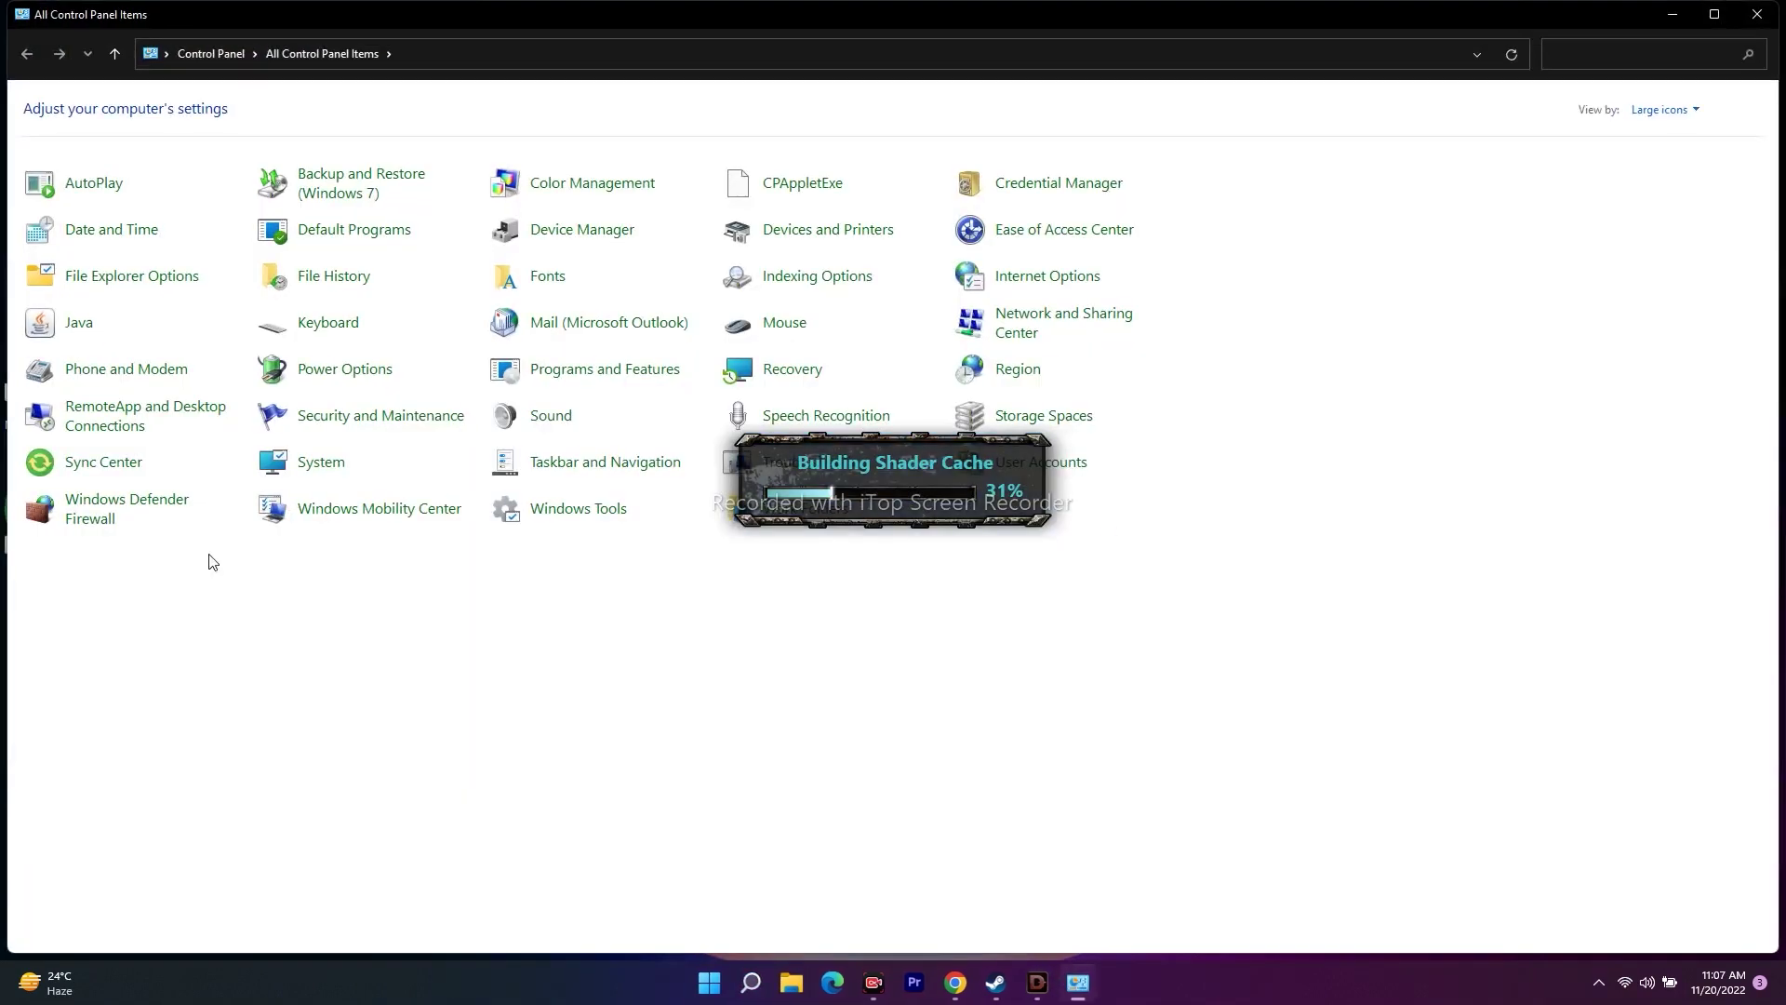
pyautogui.click(152, 504)
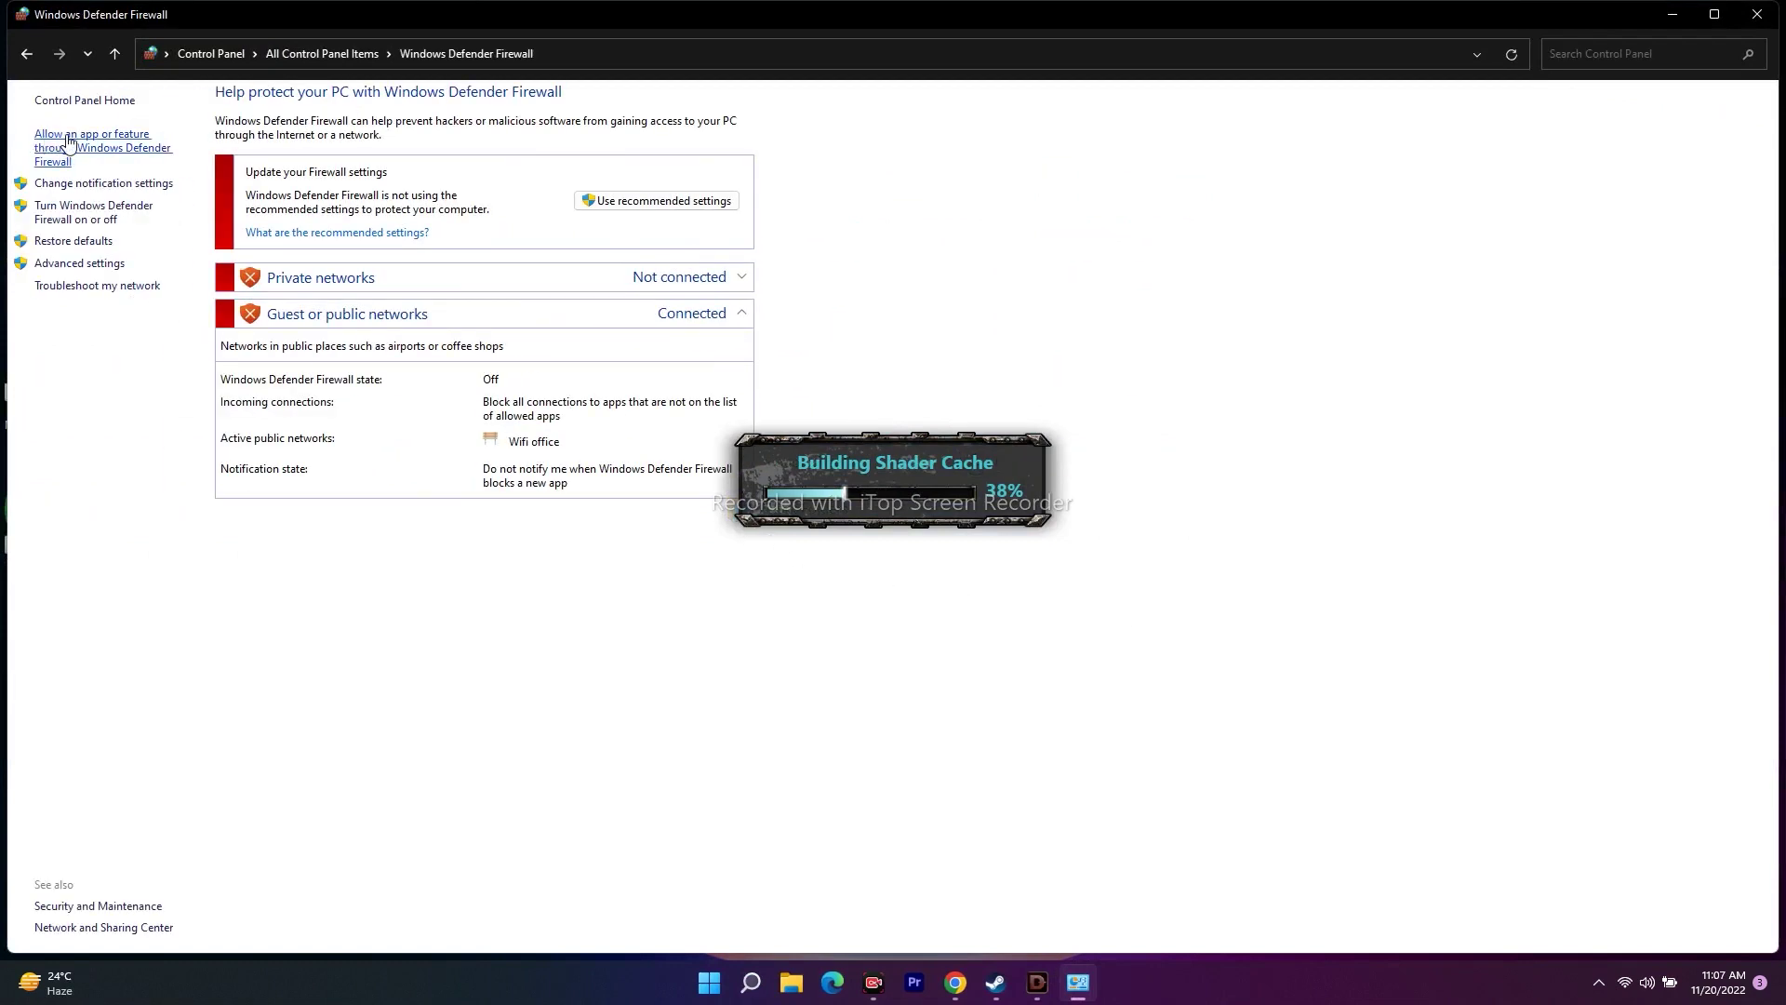
pyautogui.click(106, 141)
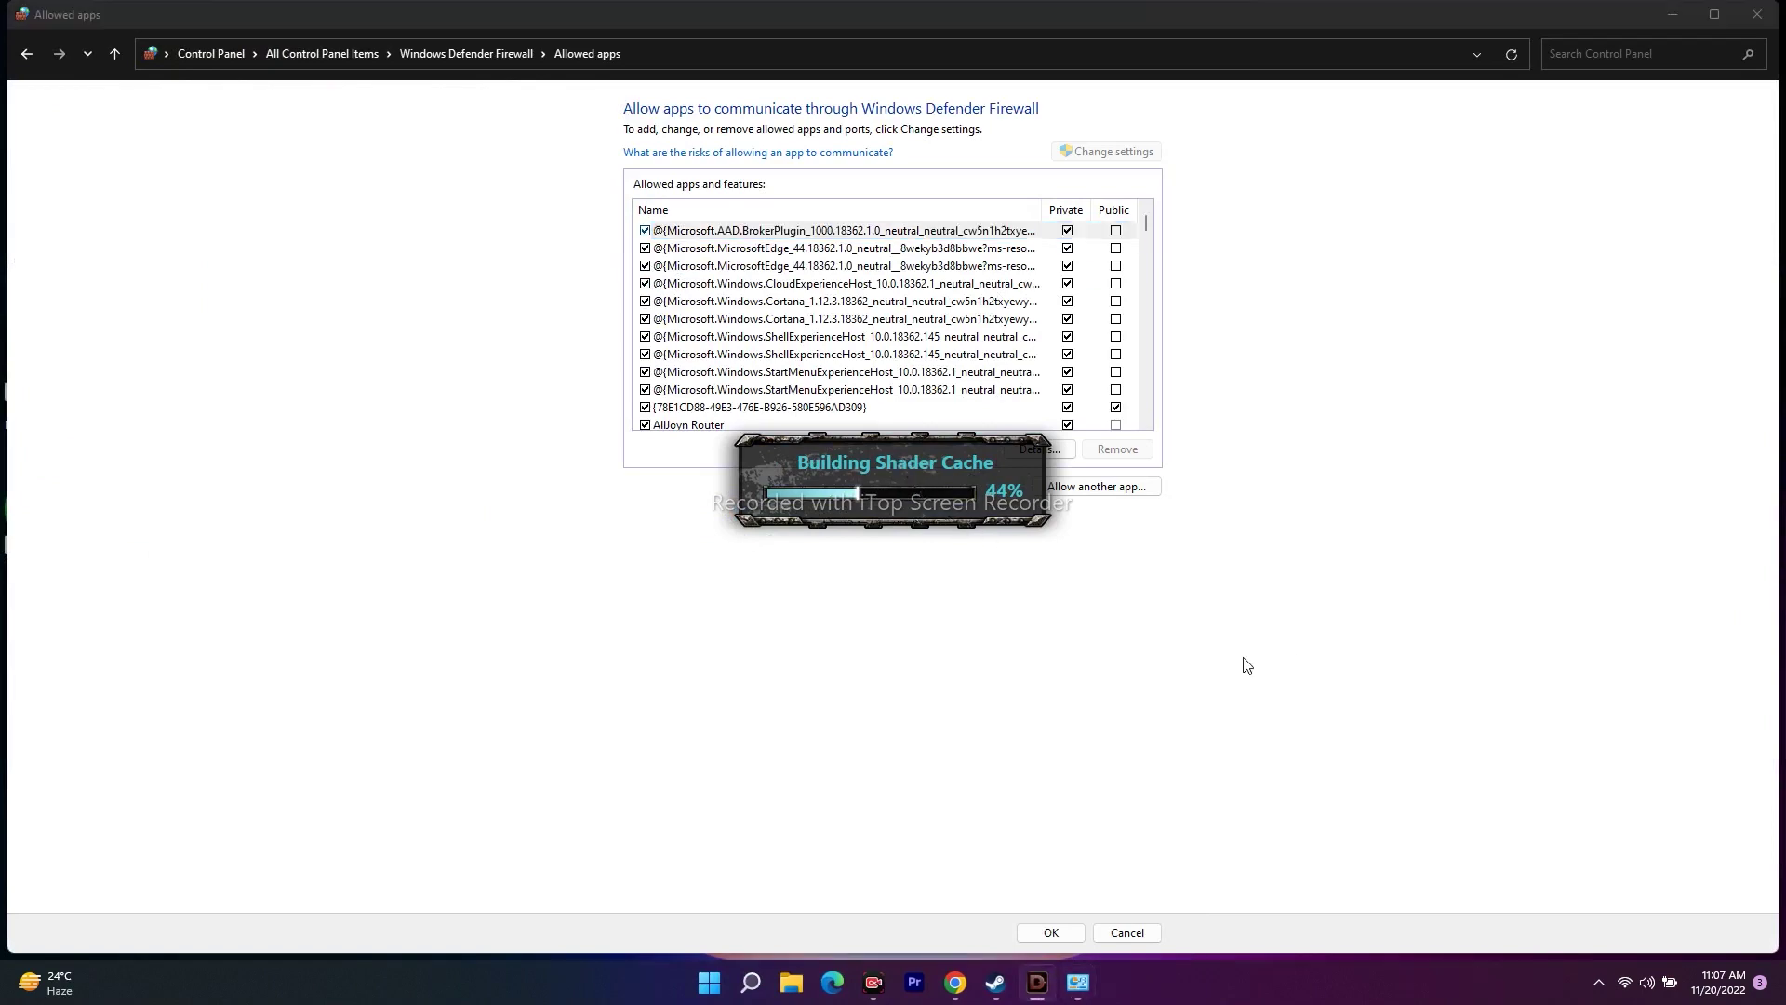
pyautogui.click(1672, 14)
# - End the Warhammer game launcher process in Task Manager and close Task Manager
pyautogui.rightClick(1038, 984)
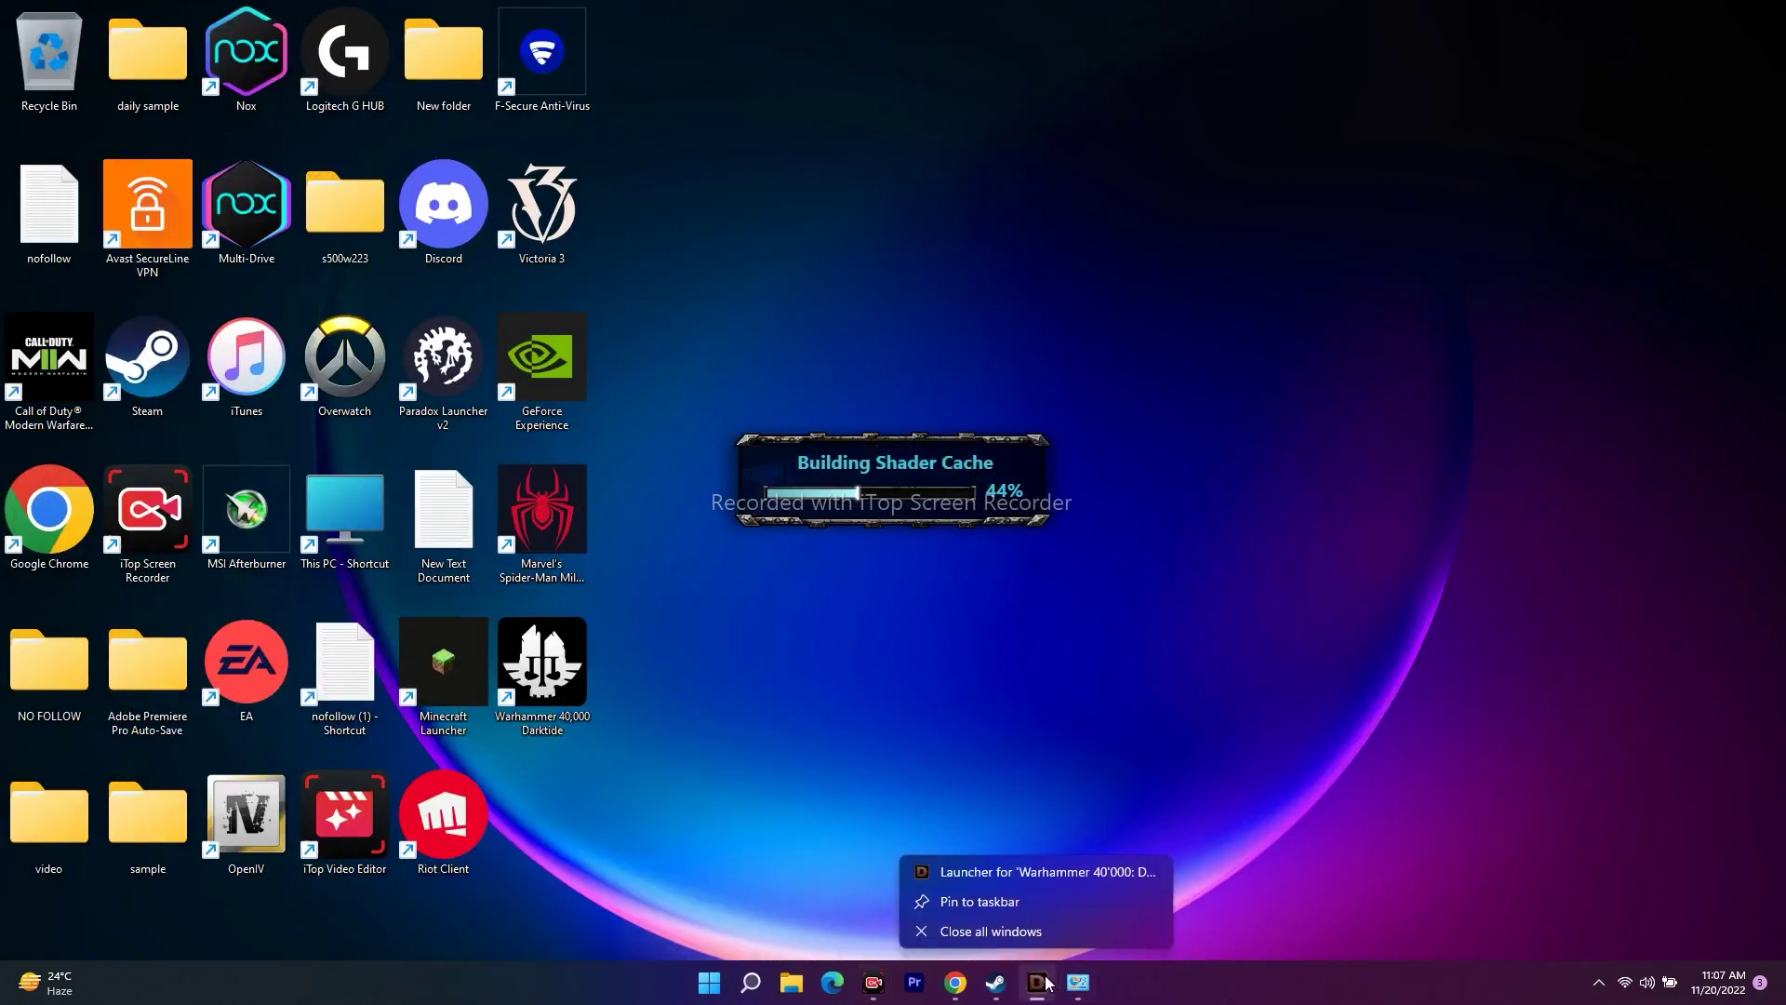
pyautogui.rightClick(709, 982)
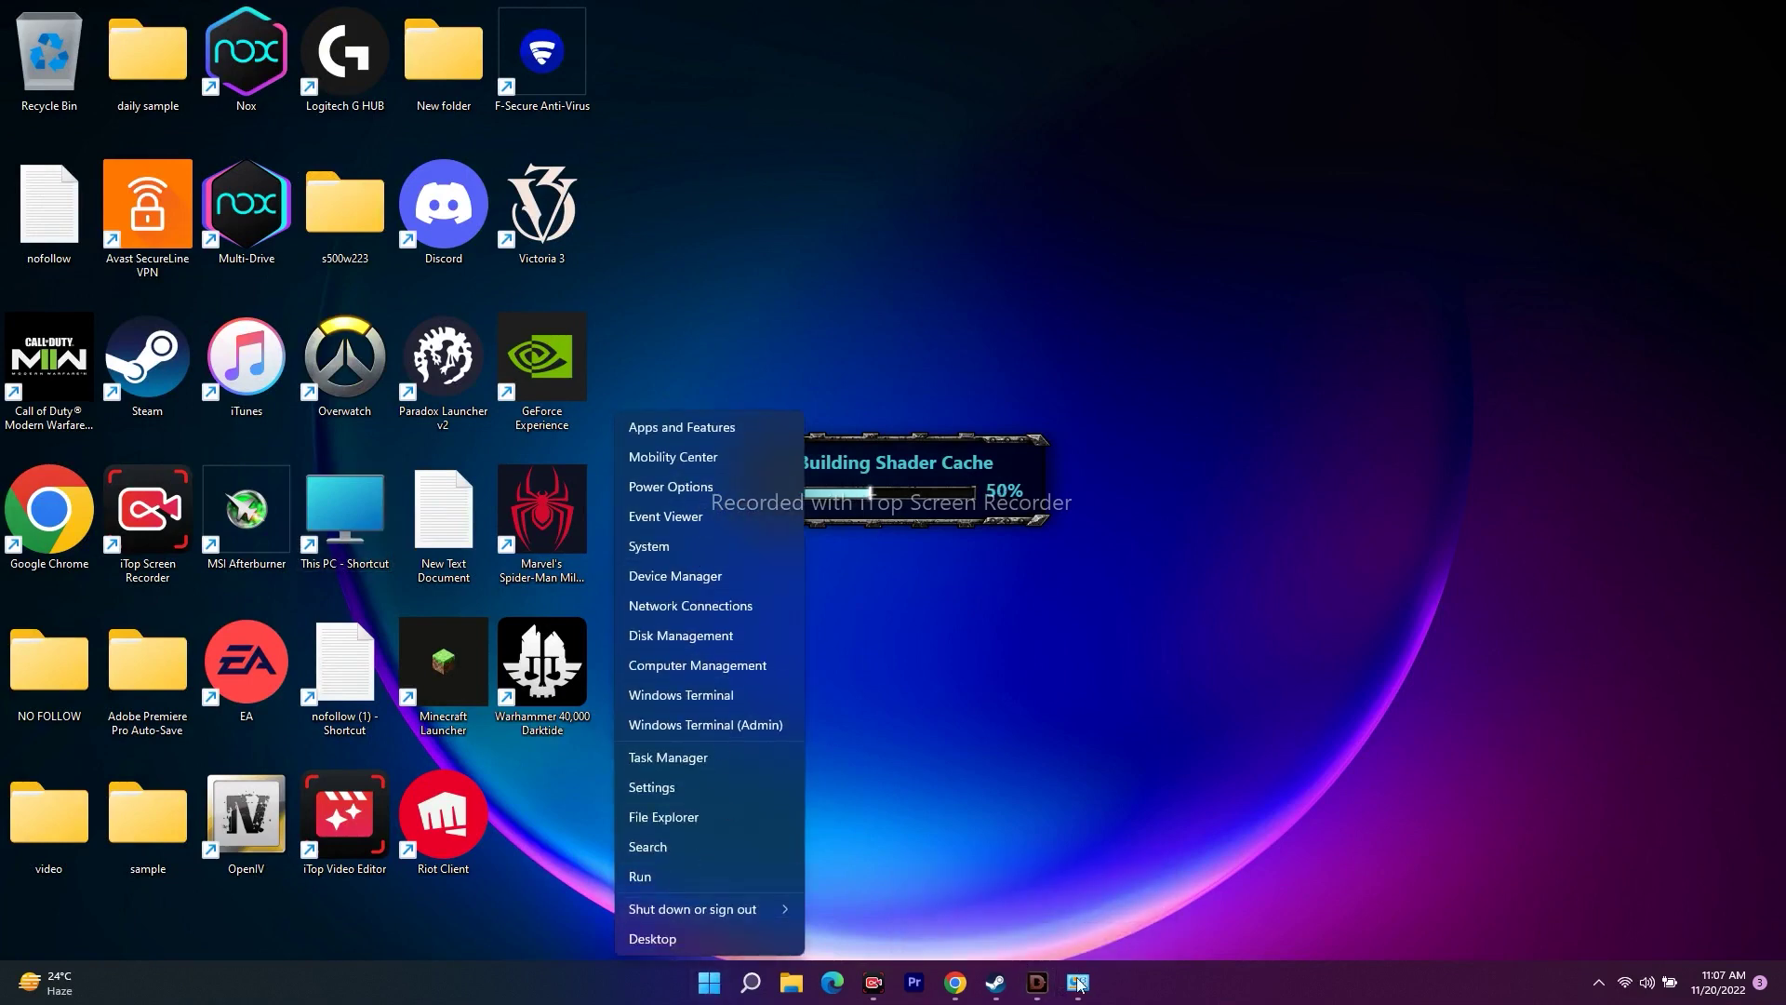
pyautogui.click(1060, 802)
pyautogui.rightClick(707, 988)
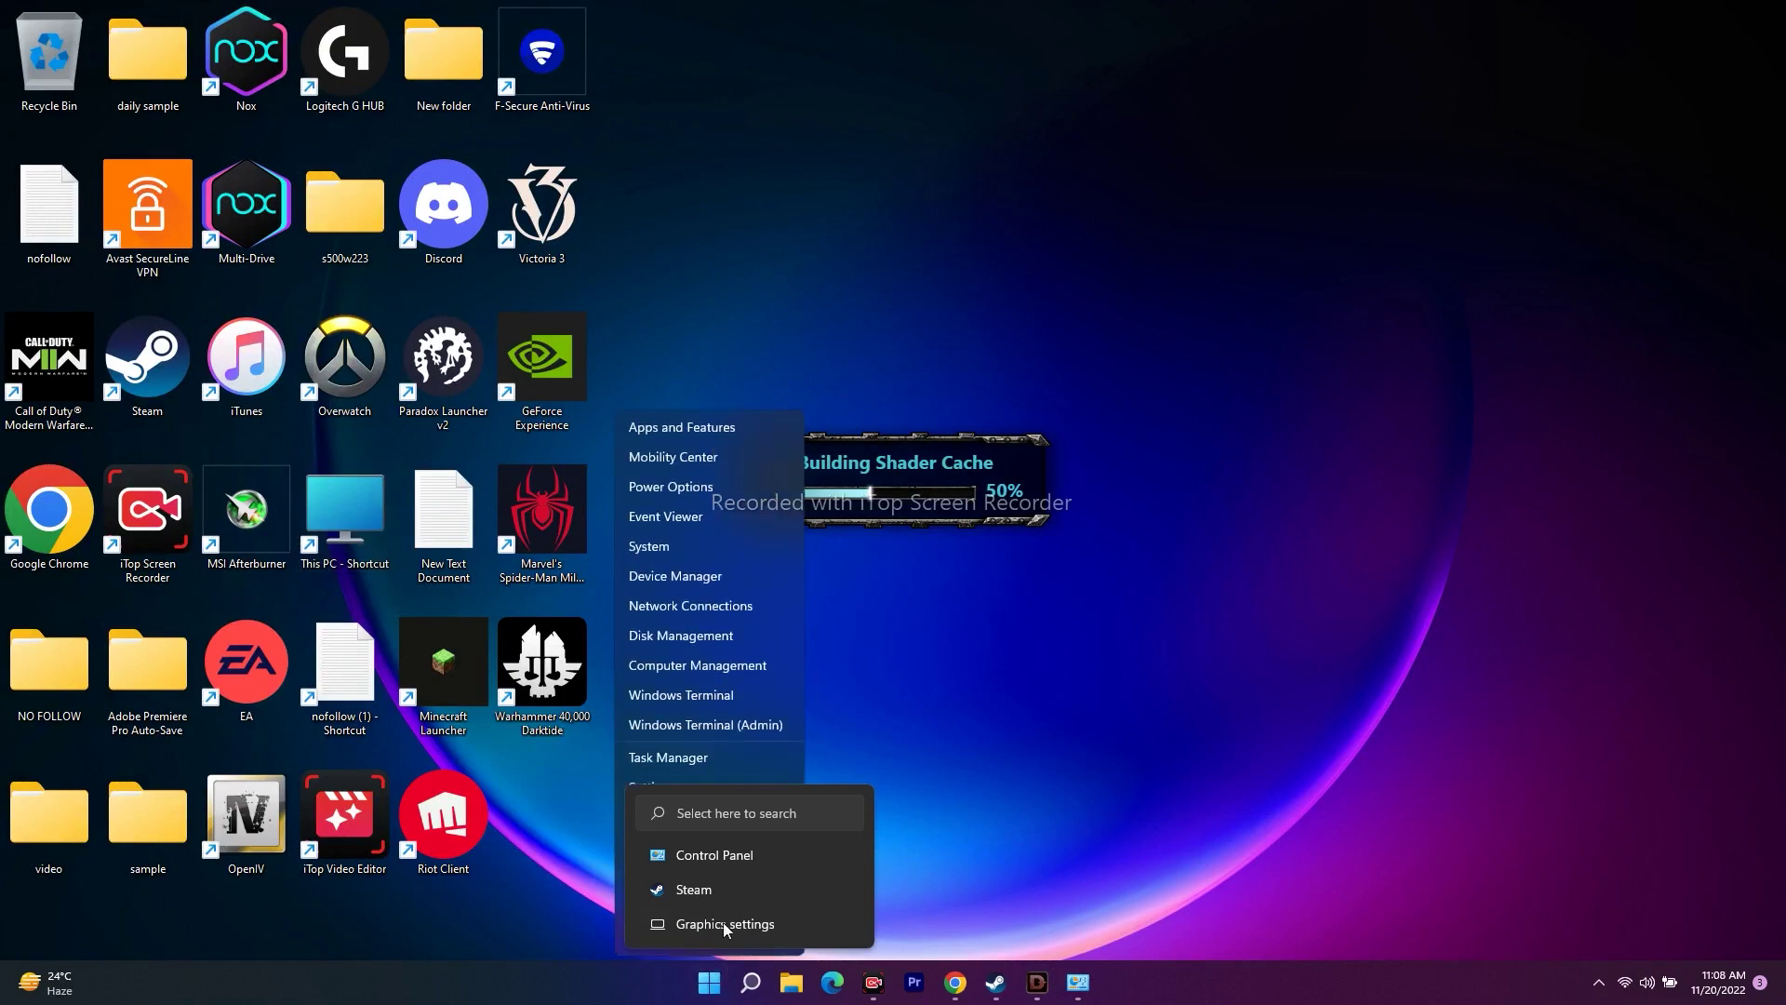
pyautogui.click(682, 759)
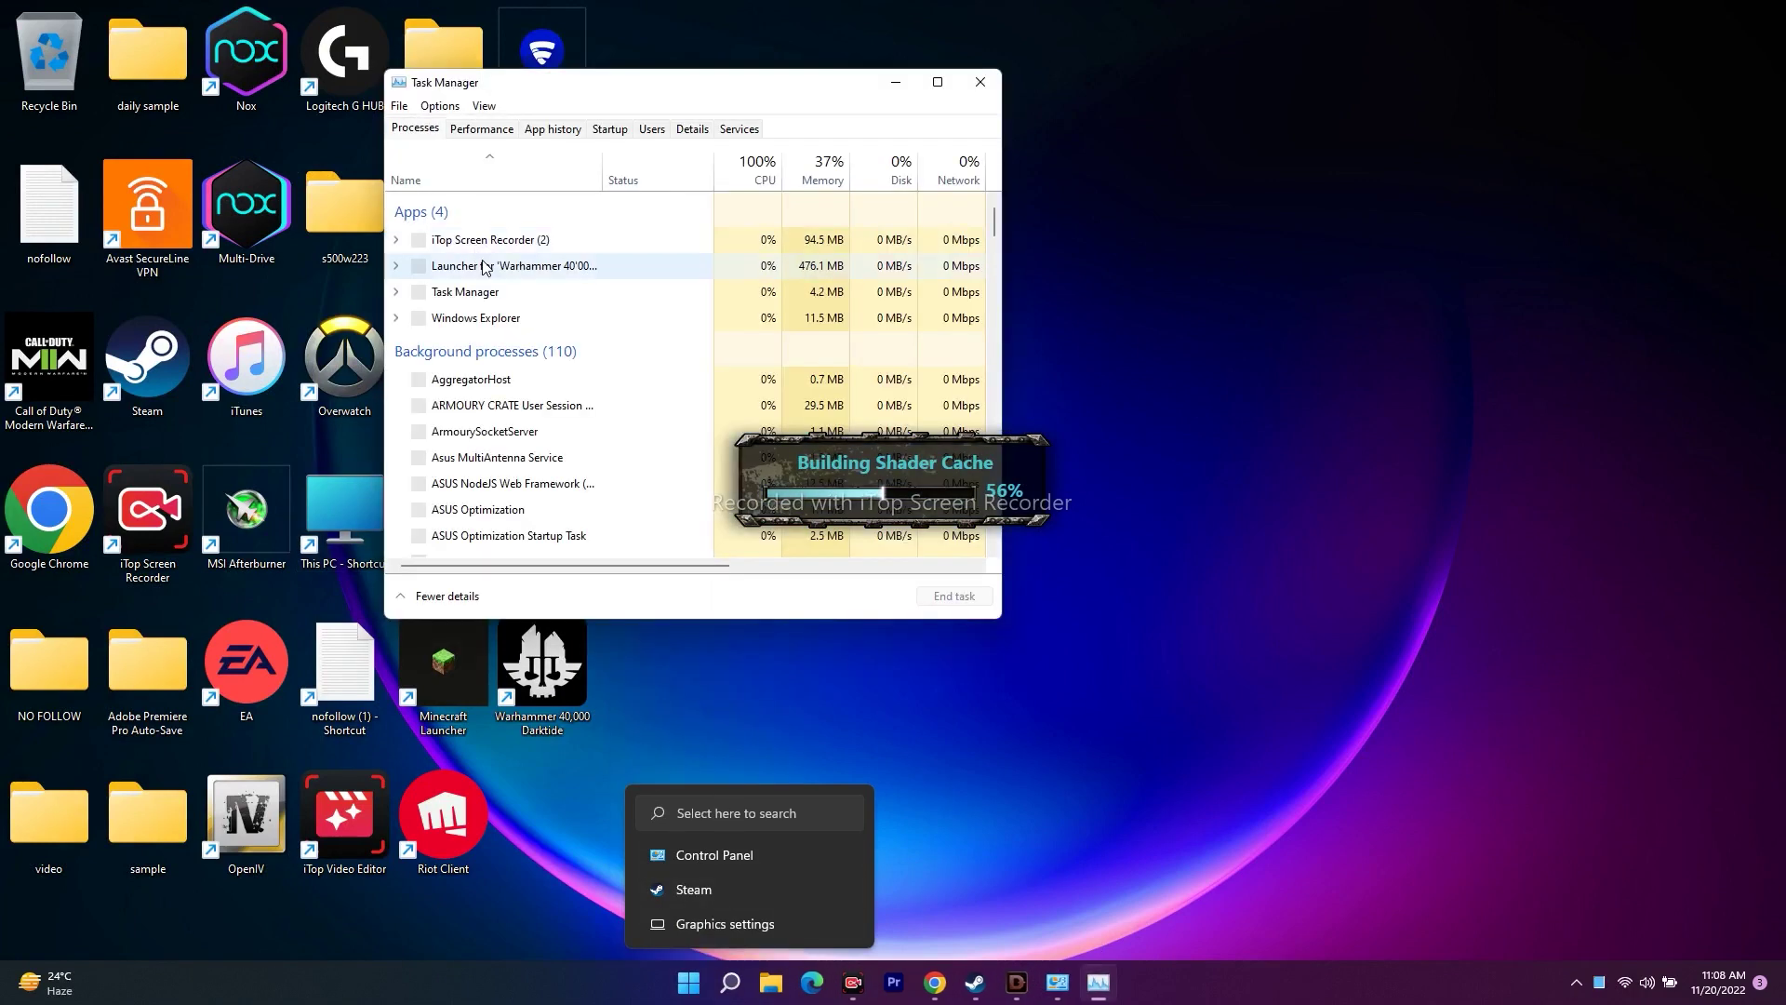
pyautogui.rightClick(545, 299)
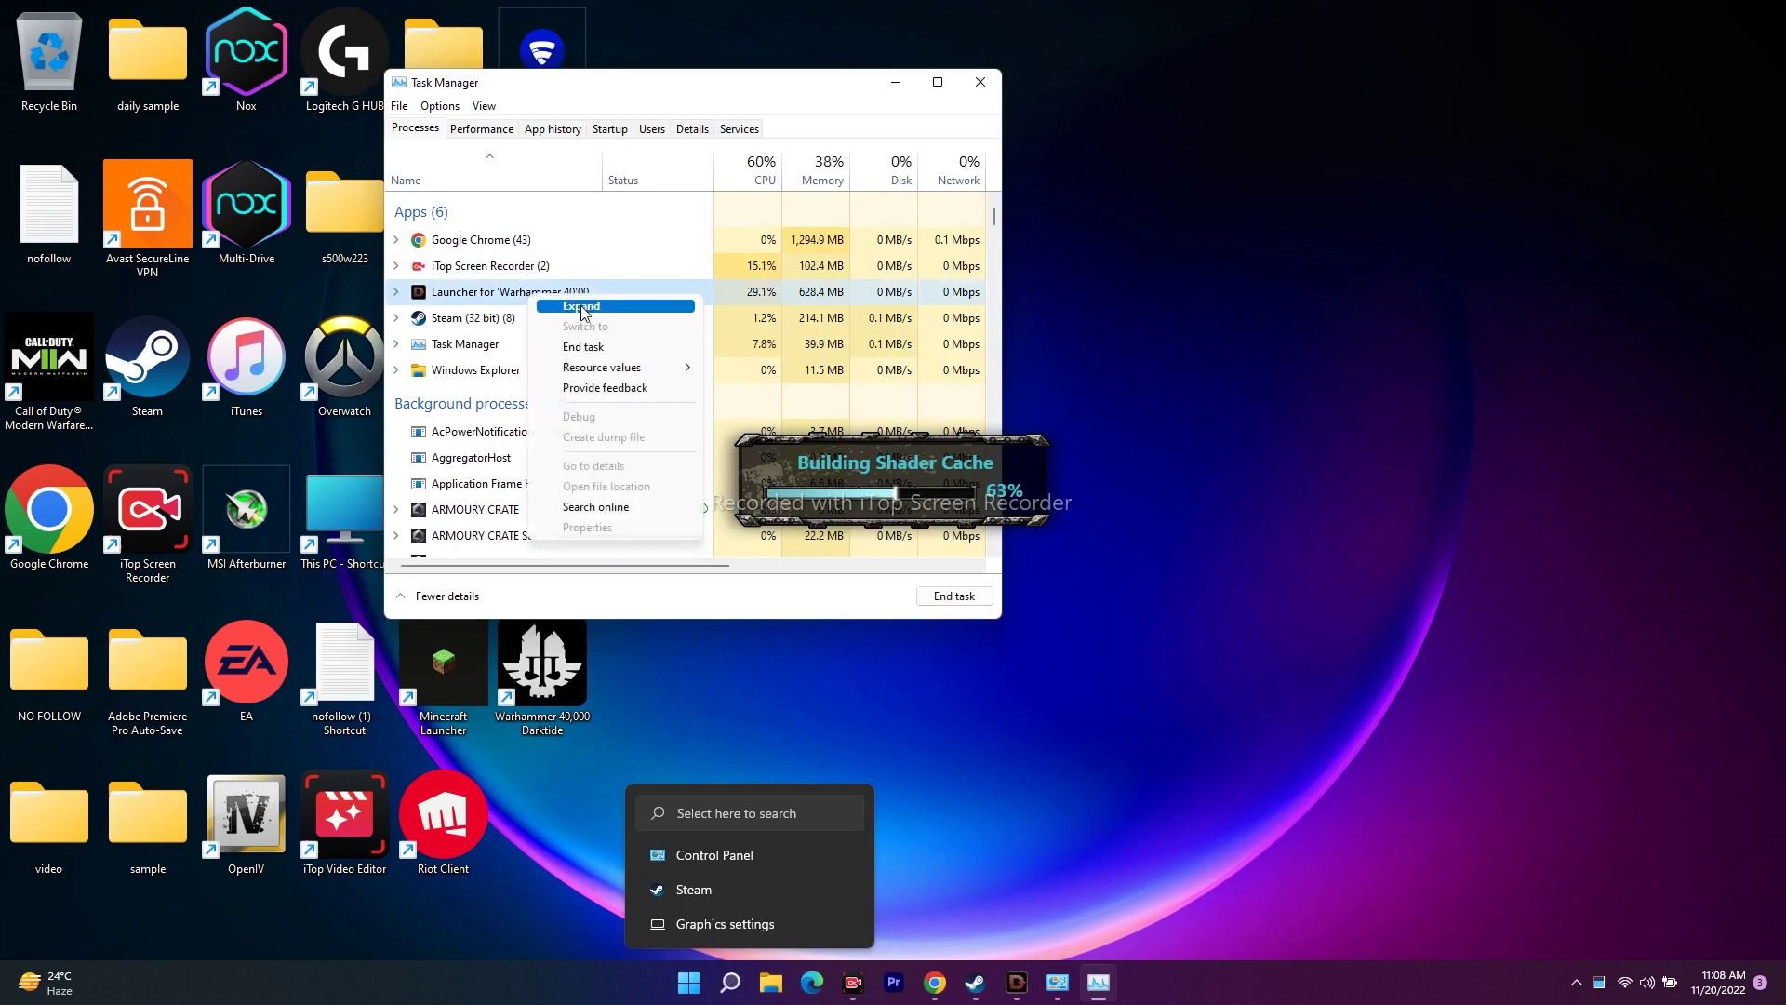
pyautogui.click(587, 346)
pyautogui.click(979, 82)
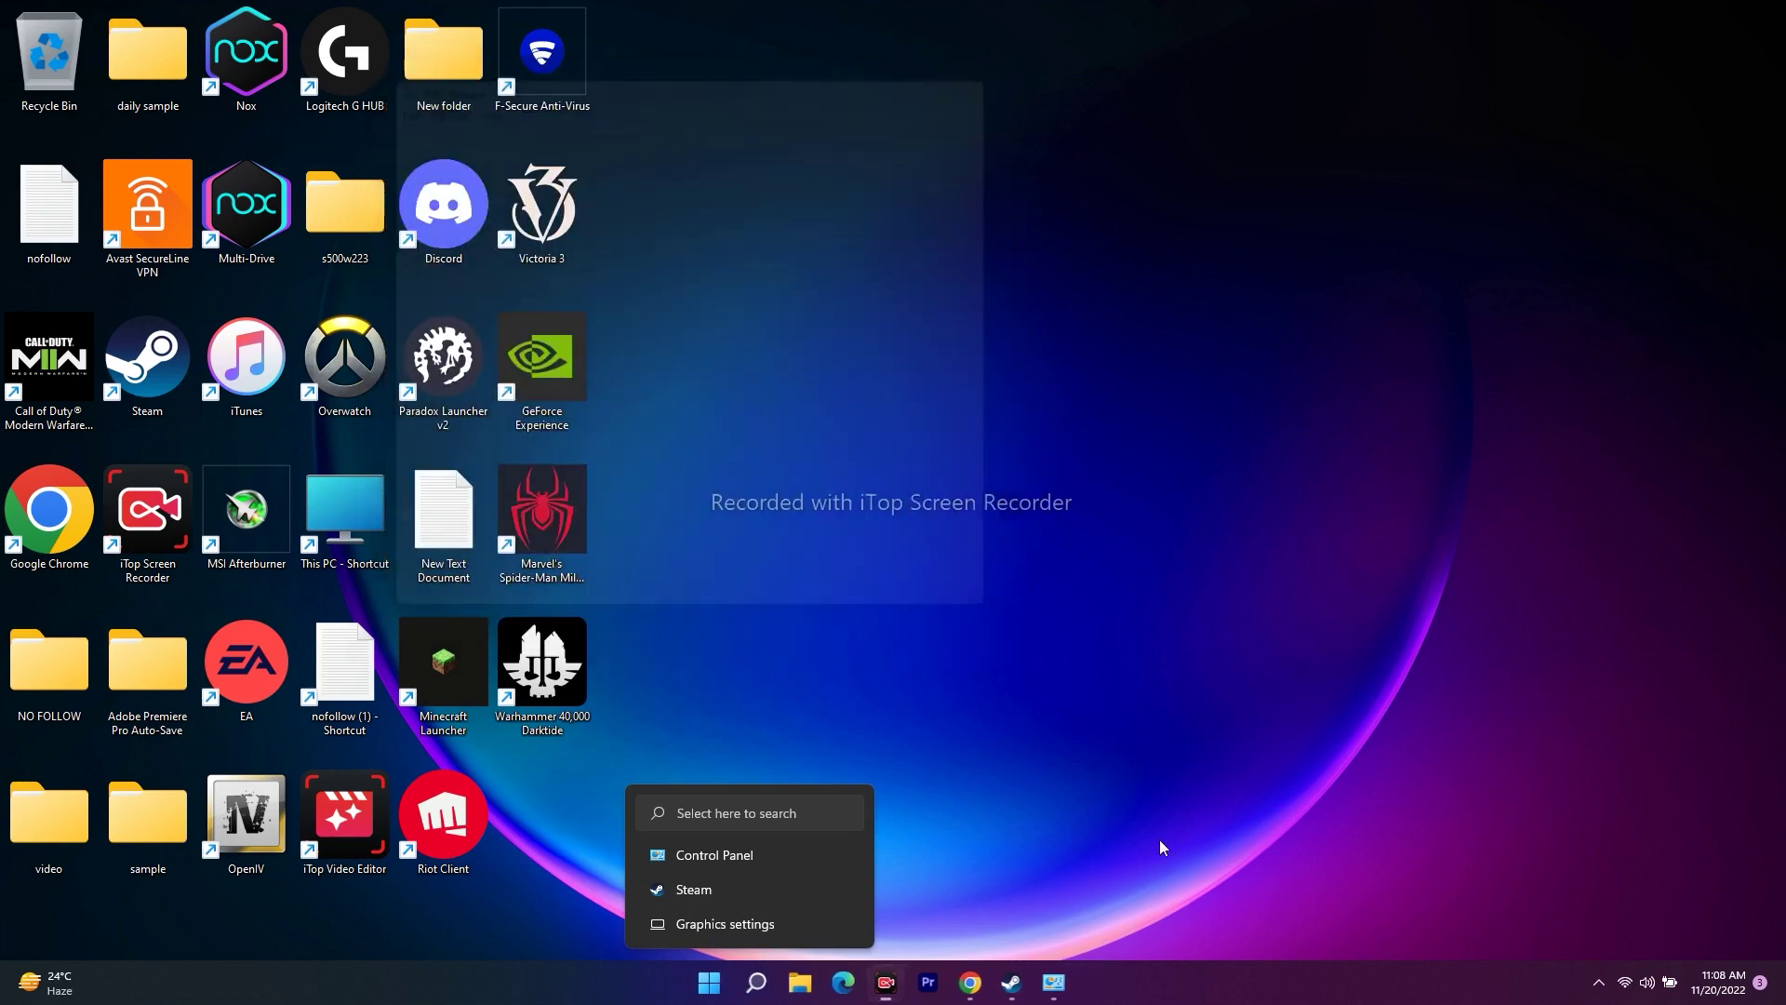
pyautogui.click(1057, 982)
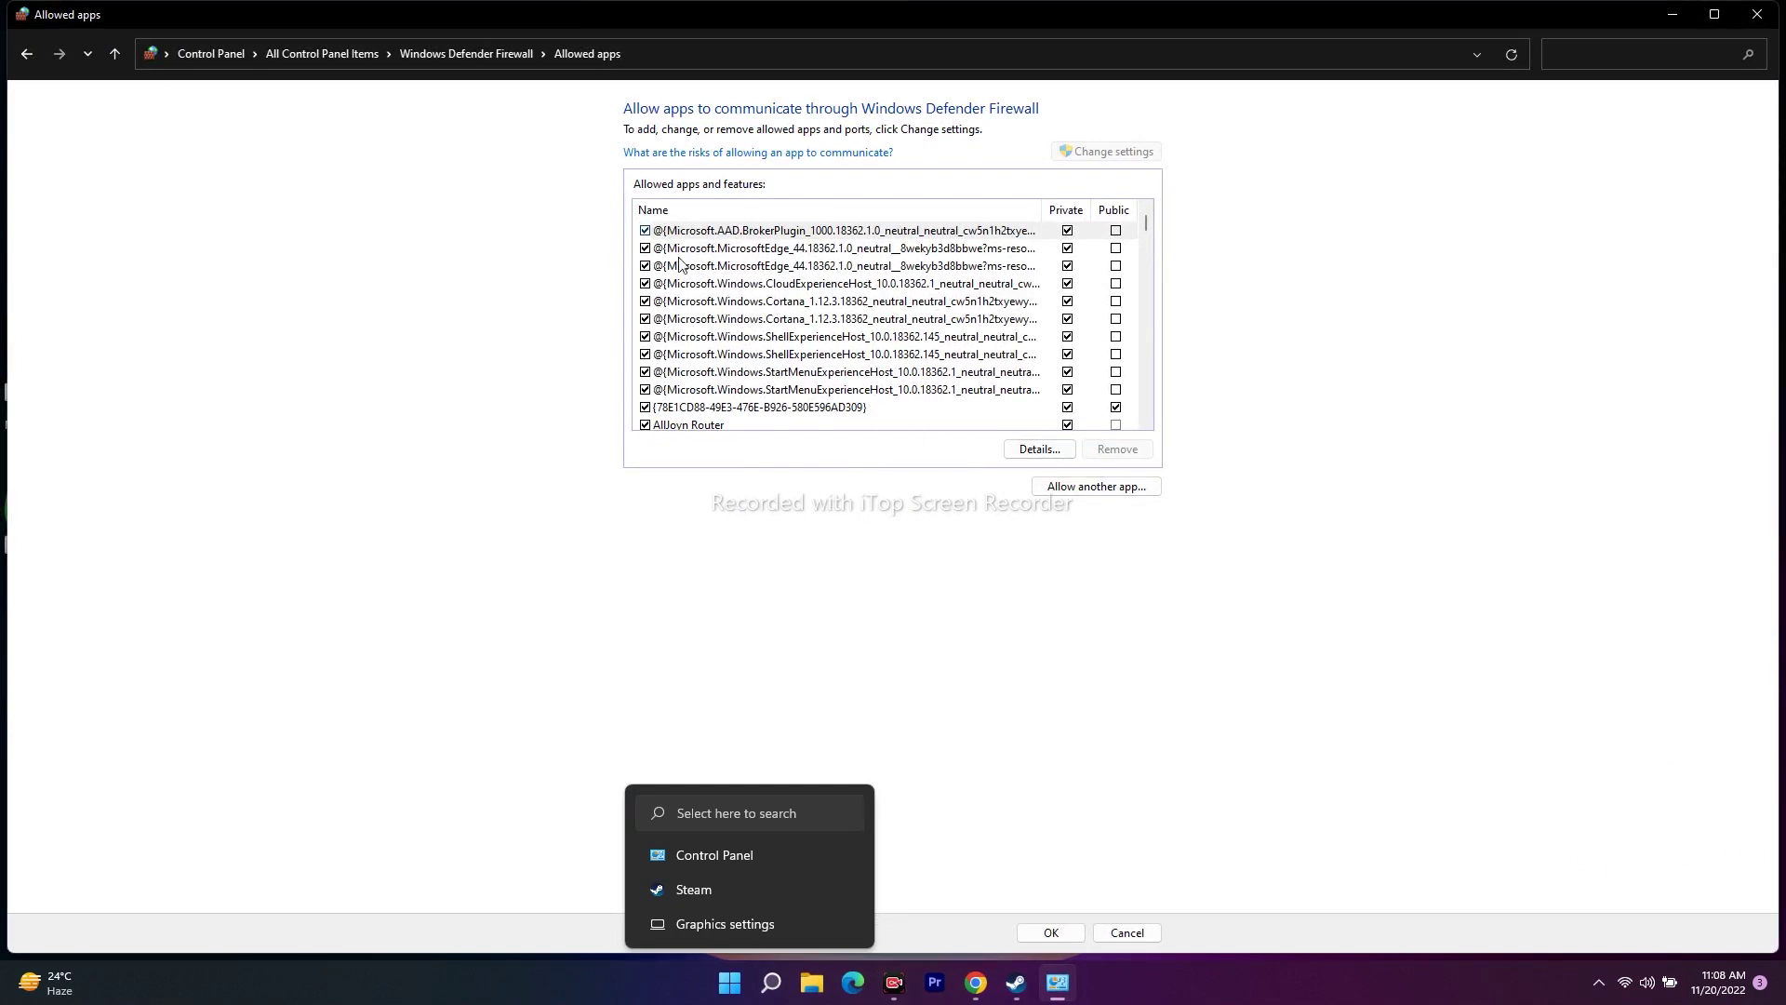
# - Tick Private for Darktide in the allowed-apps list, then browse to add another allowed app
pyautogui.scroll(-3, 837, 325)
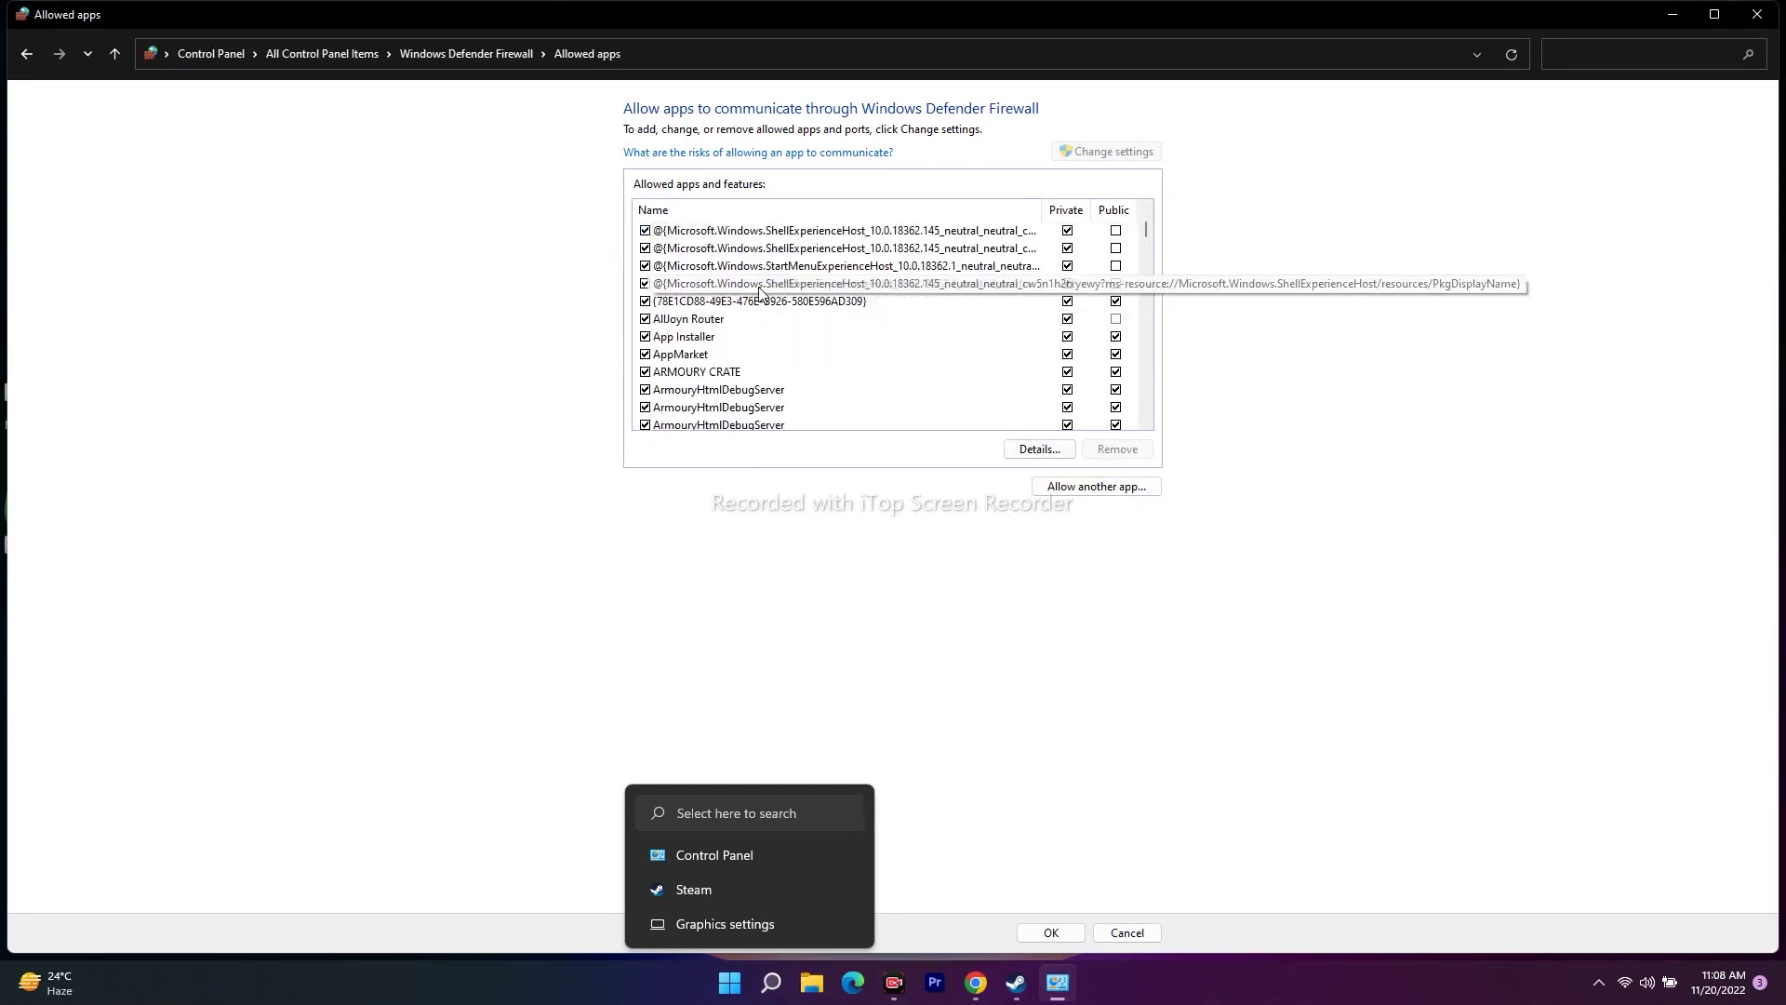
pyautogui.scroll(-8, 830, 331)
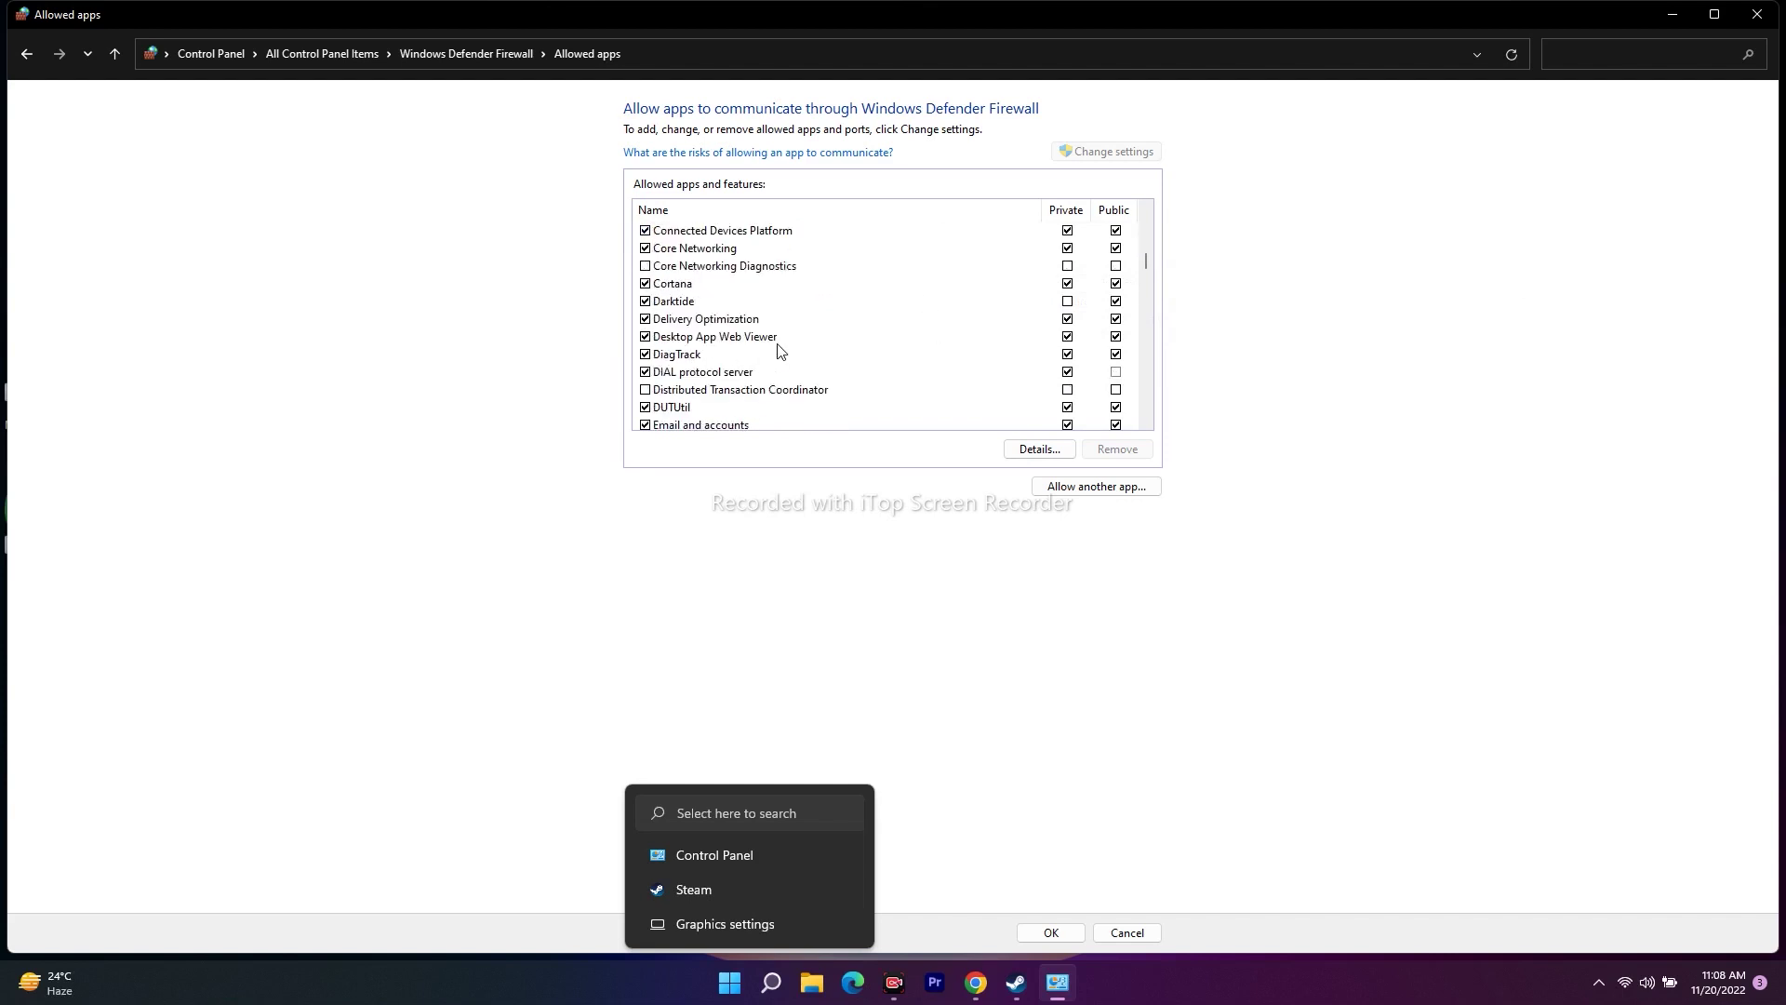
pyautogui.scroll(-1, 831, 318)
pyautogui.scroll(-1, 814, 283)
pyautogui.scroll(1, 805, 307)
pyautogui.scroll(1, 755, 318)
pyautogui.click(1067, 303)
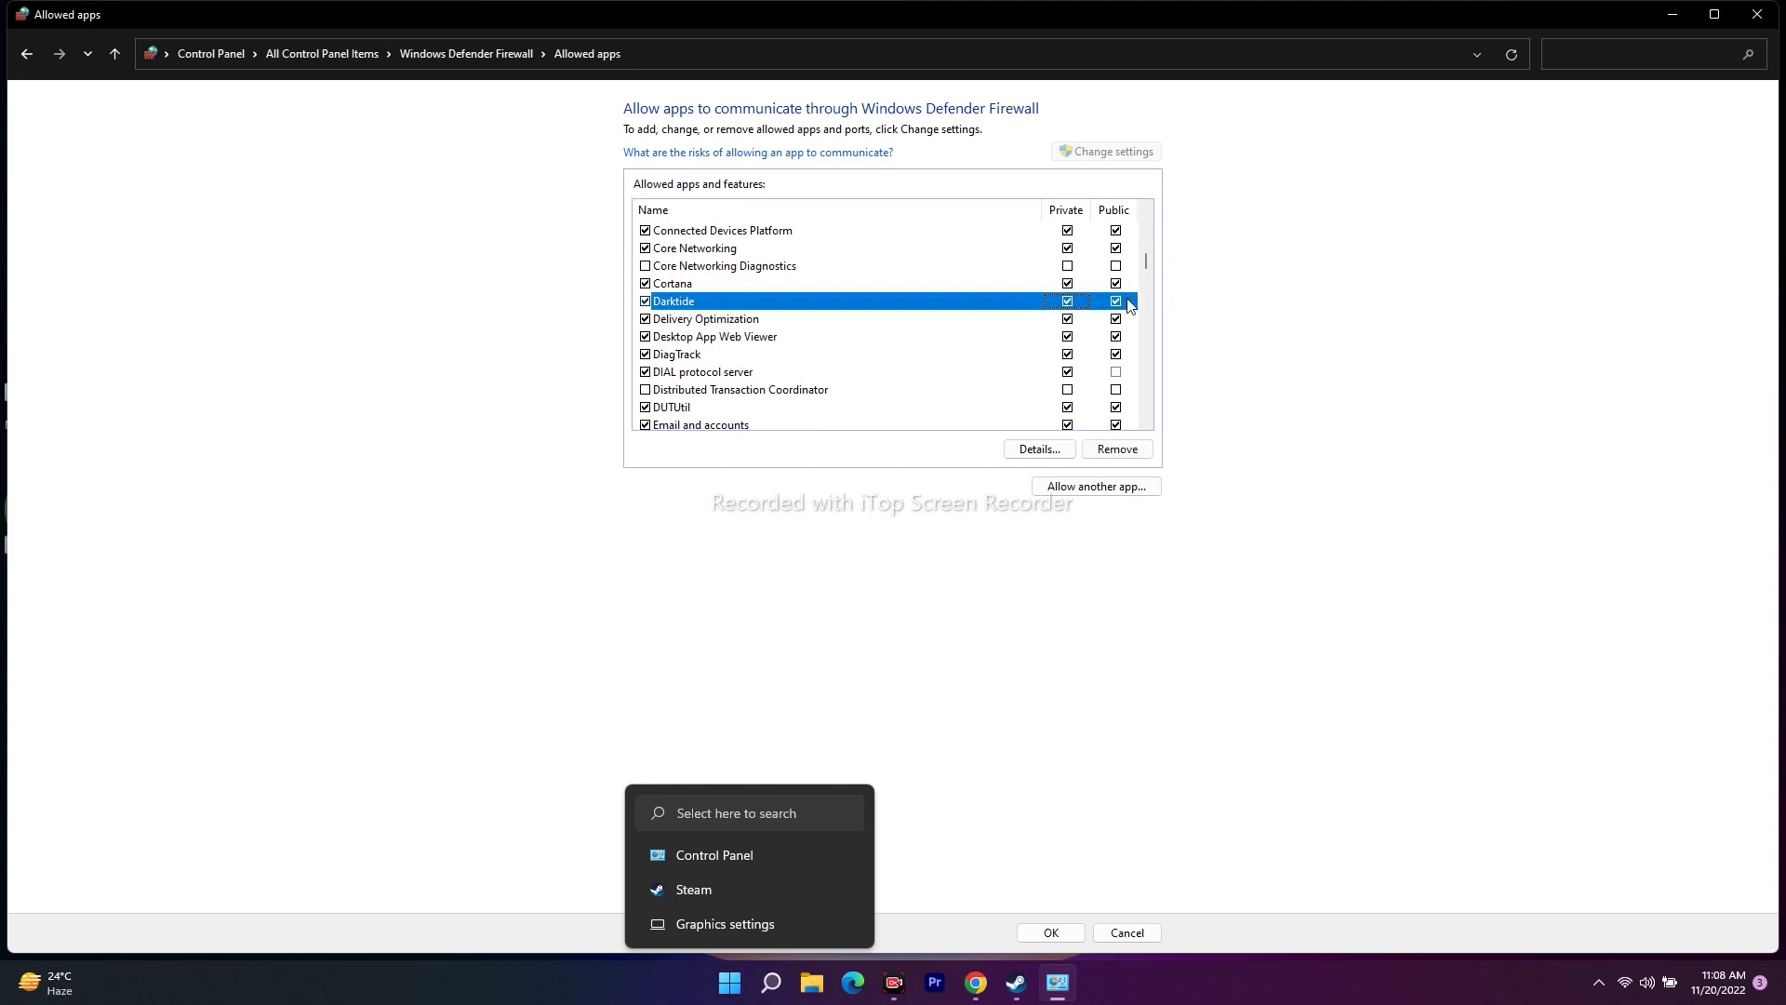
pyautogui.click(1099, 493)
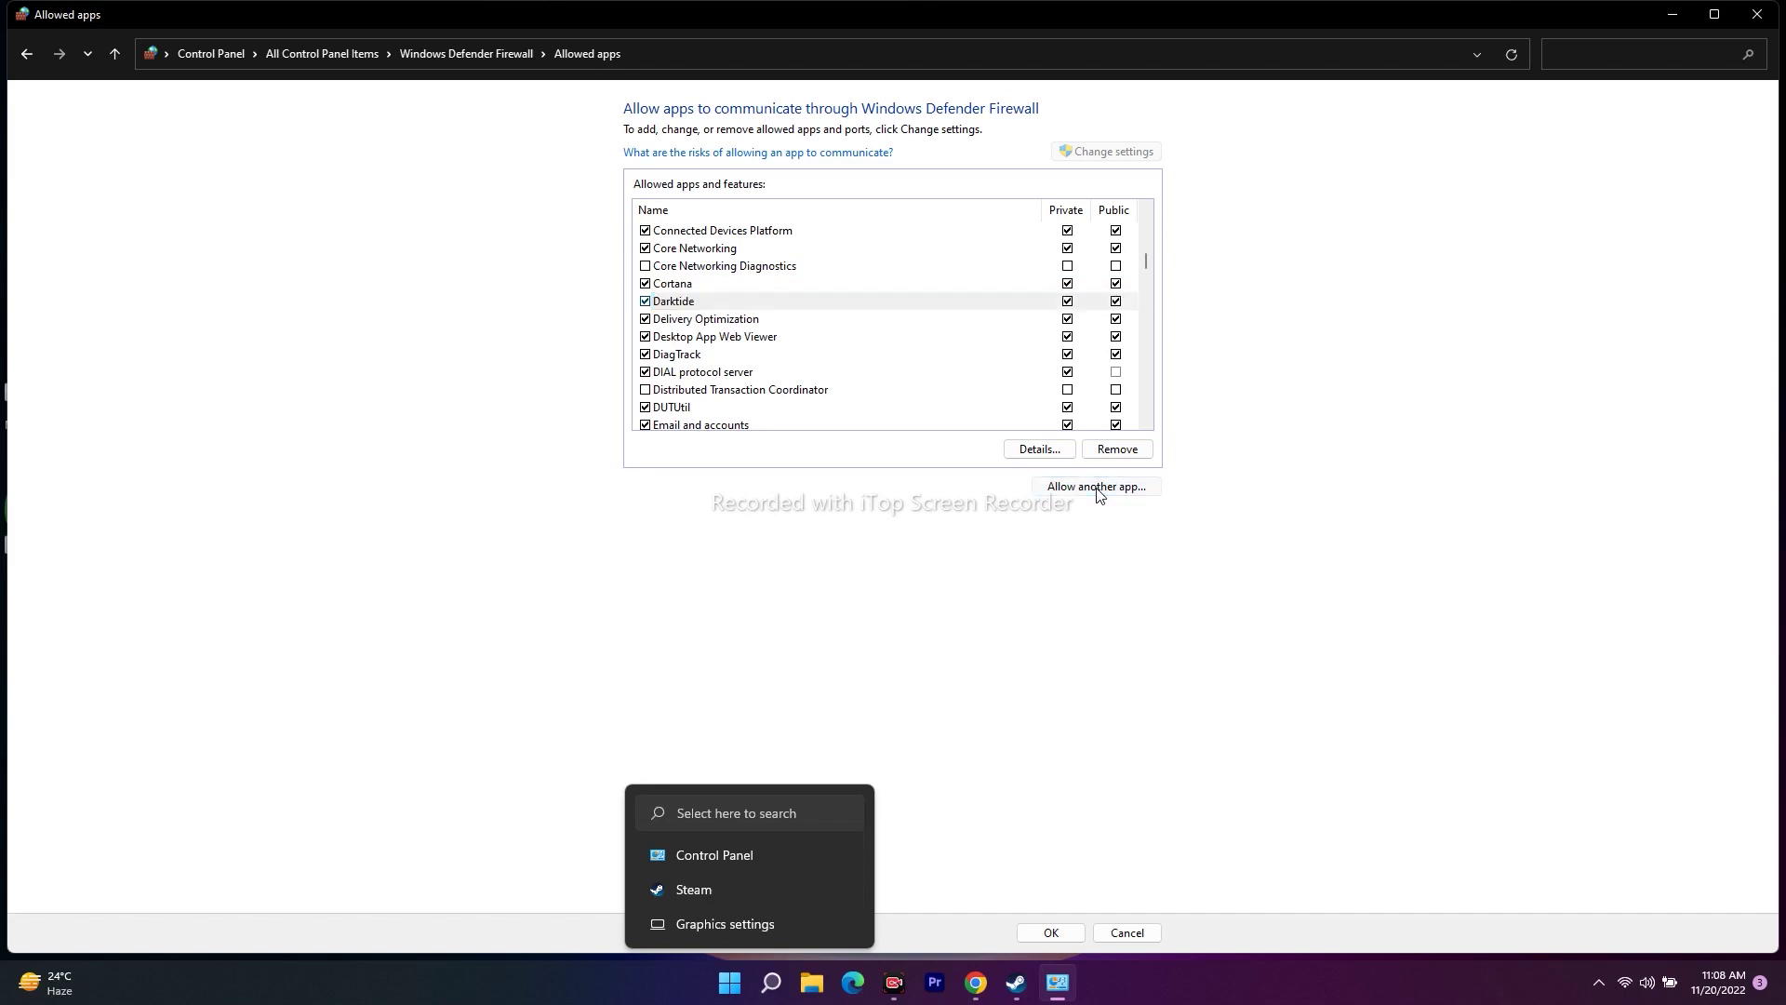
pyautogui.click(1031, 586)
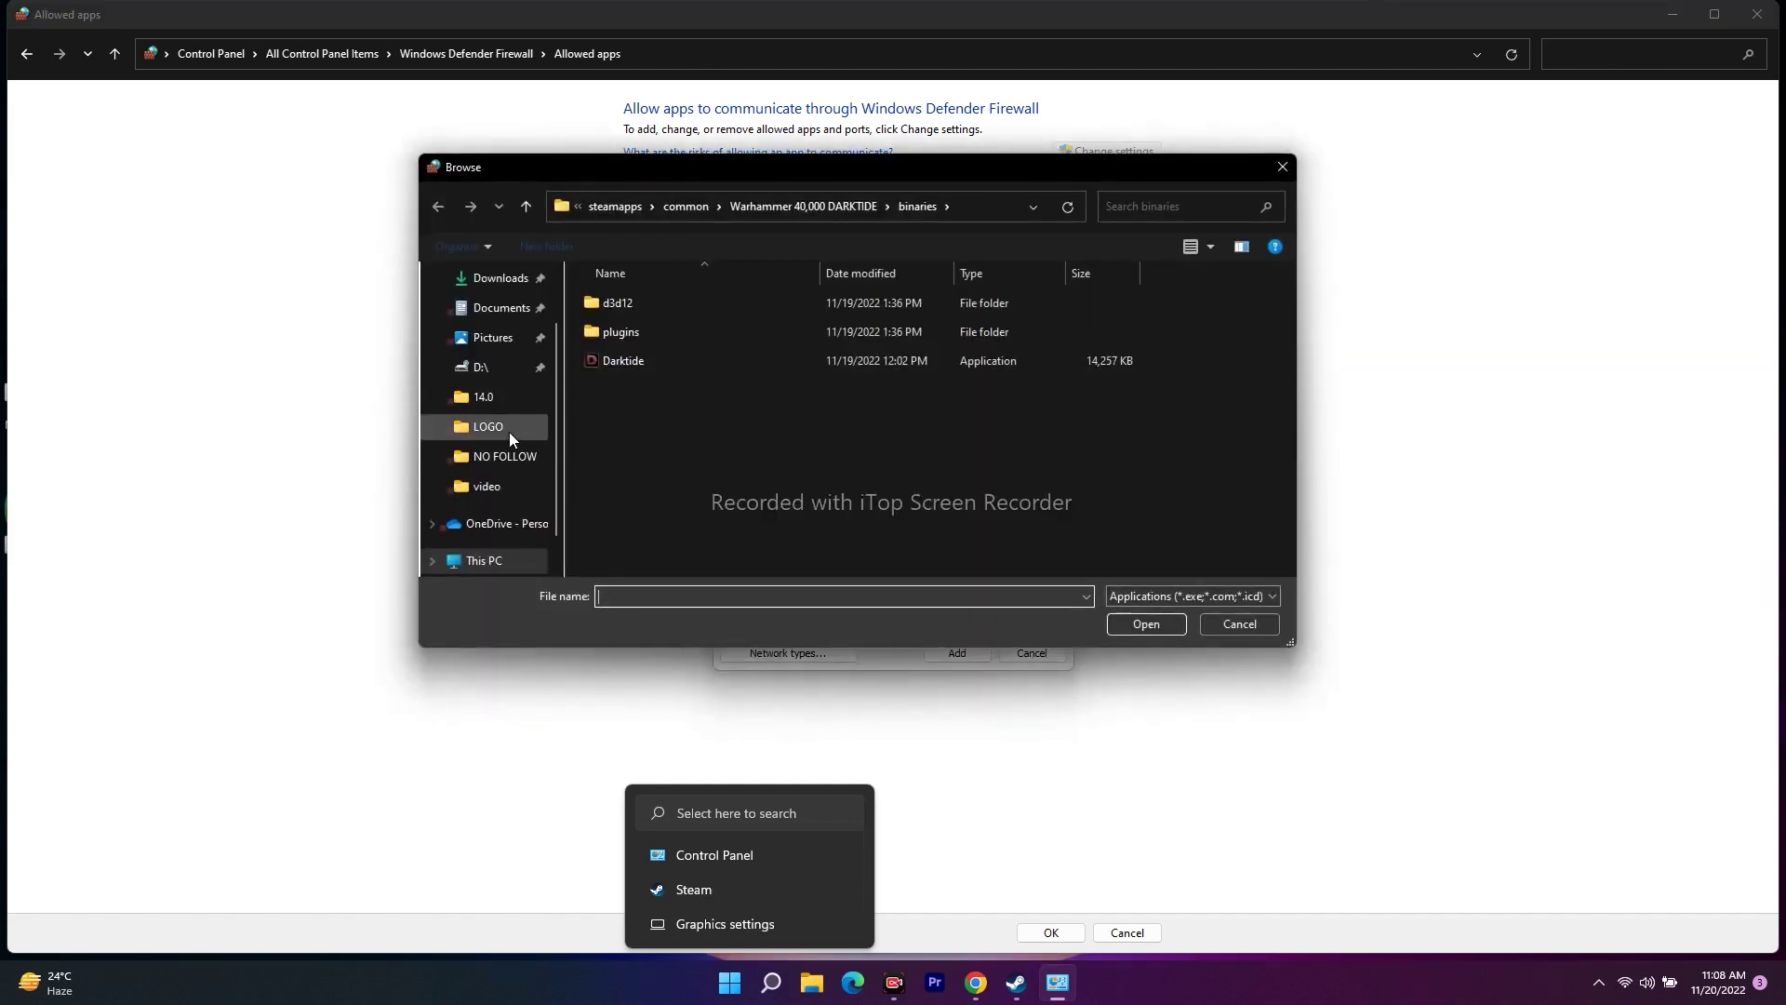
# - In the Browse dialog, go to This PC > OS (C:) > Program Files (x86)
pyautogui.scroll(-1, 510, 432)
pyautogui.click(492, 505)
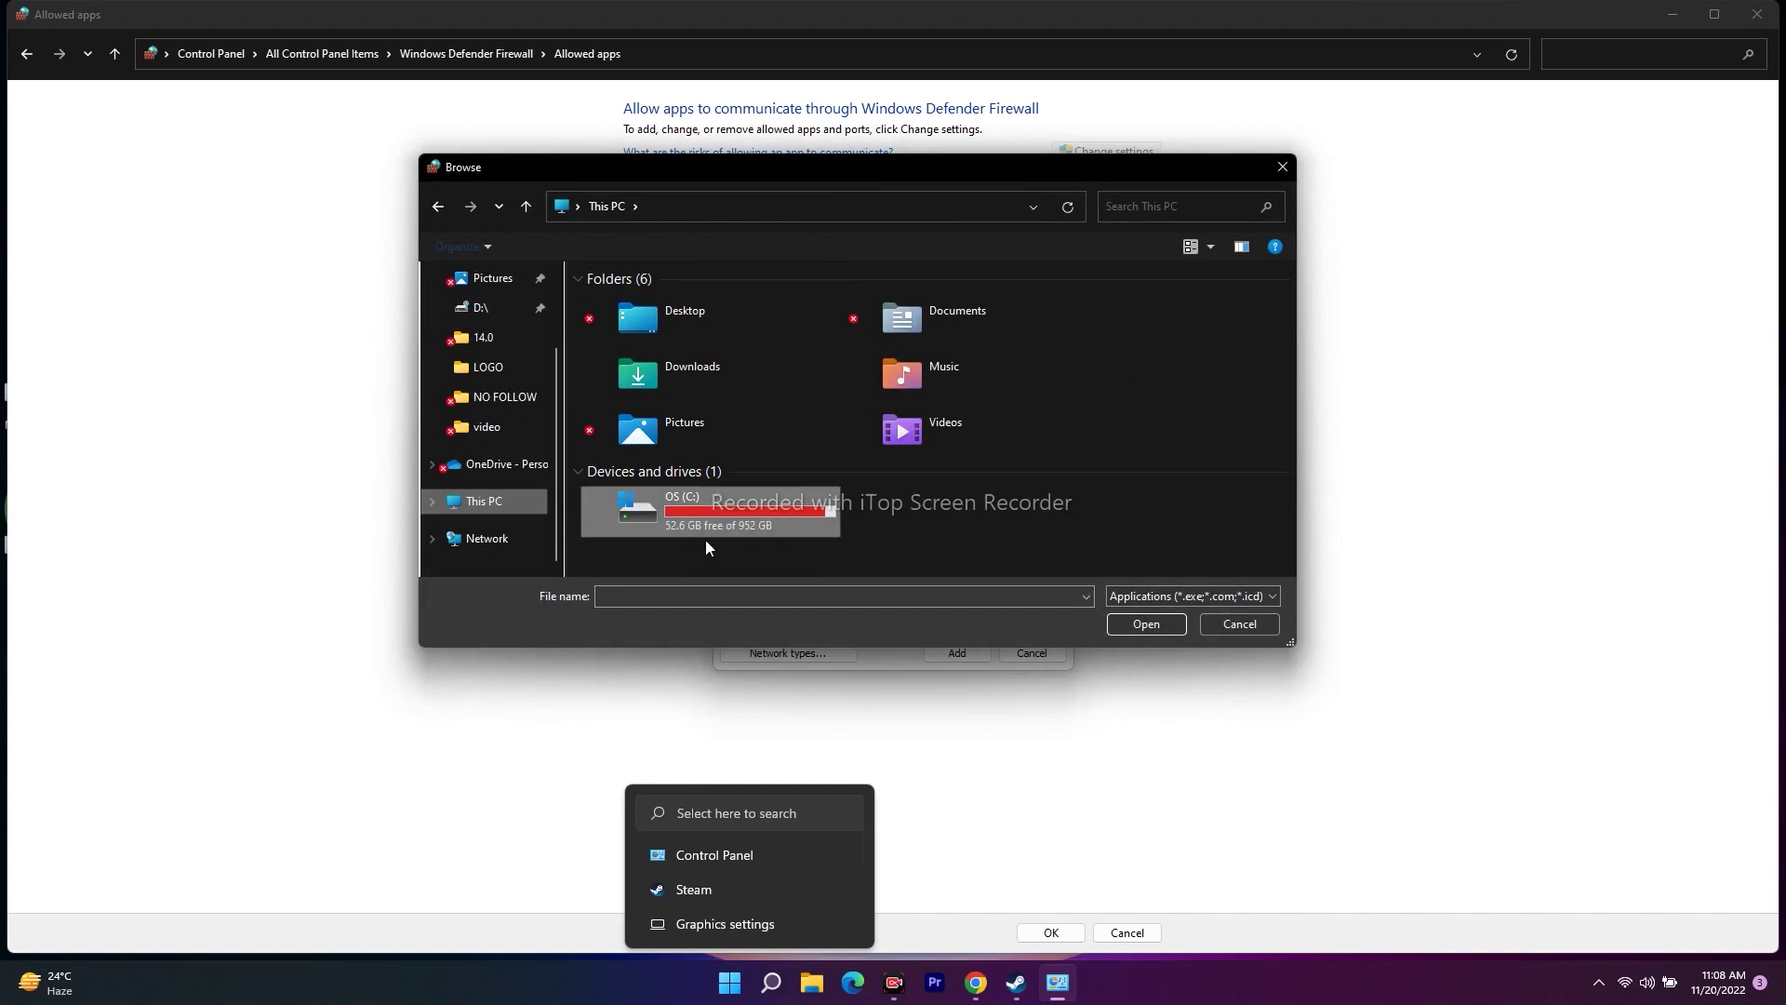
pyautogui.doubleClick(708, 510)
pyautogui.scroll(-3, 702, 389)
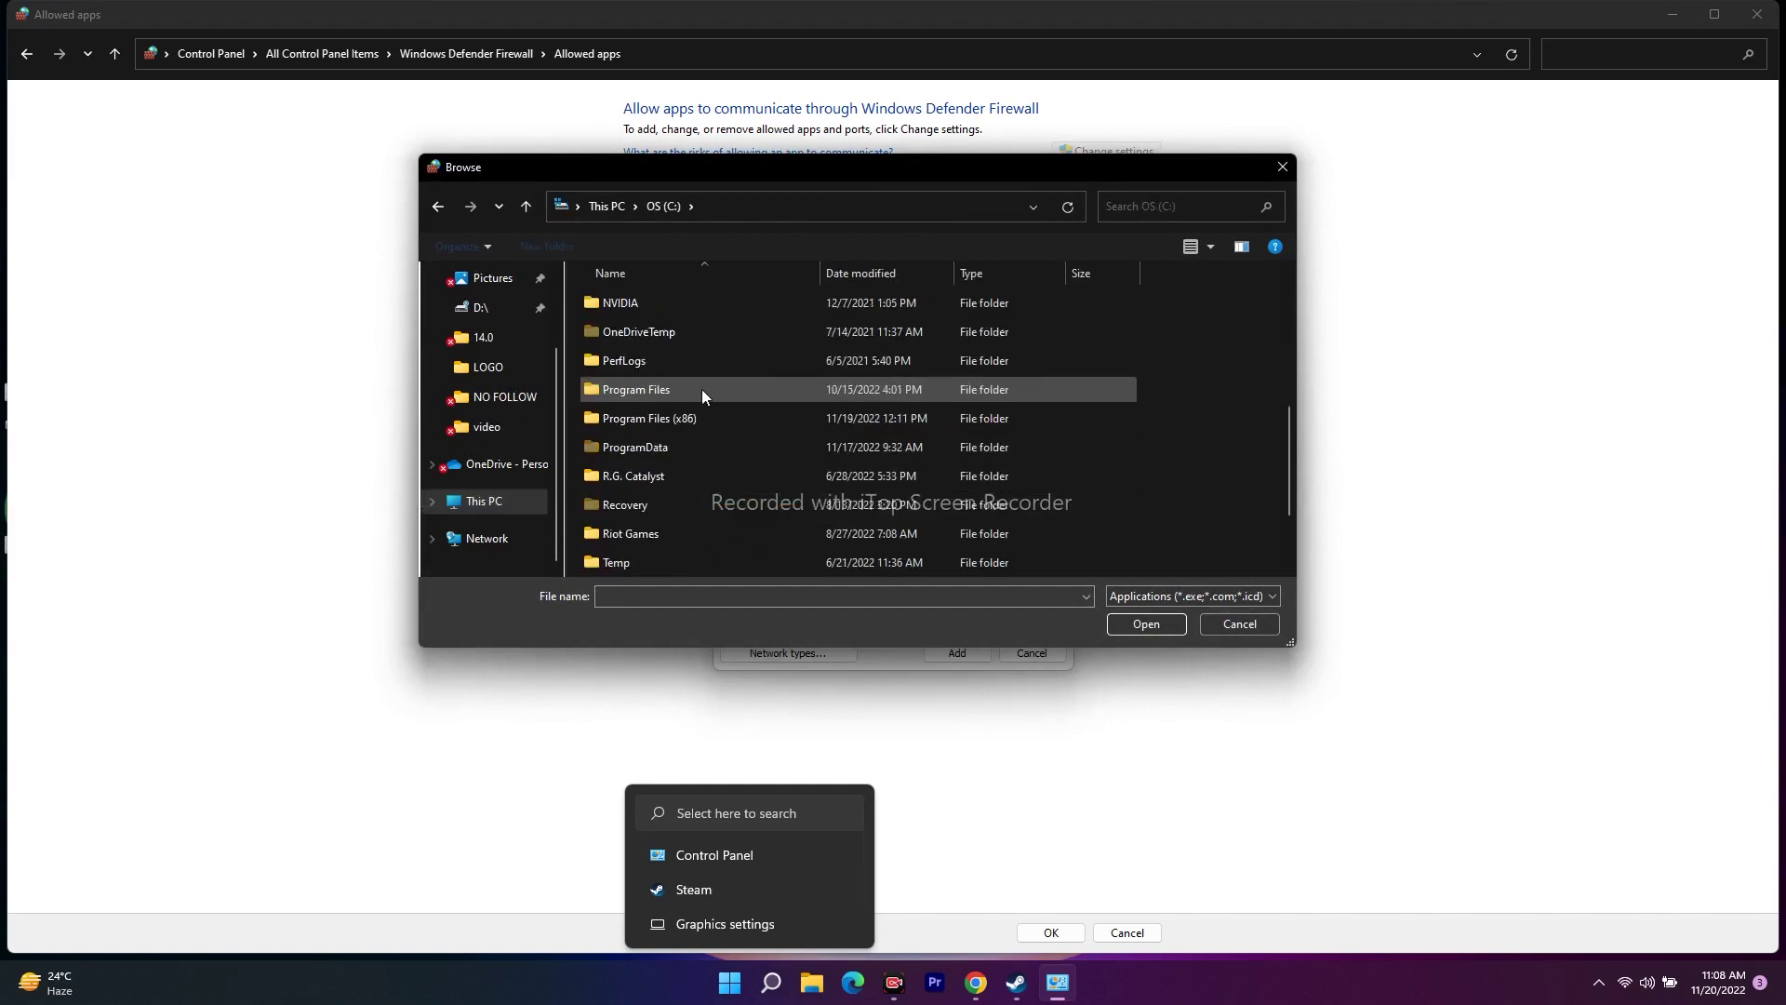
pyautogui.doubleClick(708, 337)
pyautogui.scroll(-5, 675, 405)
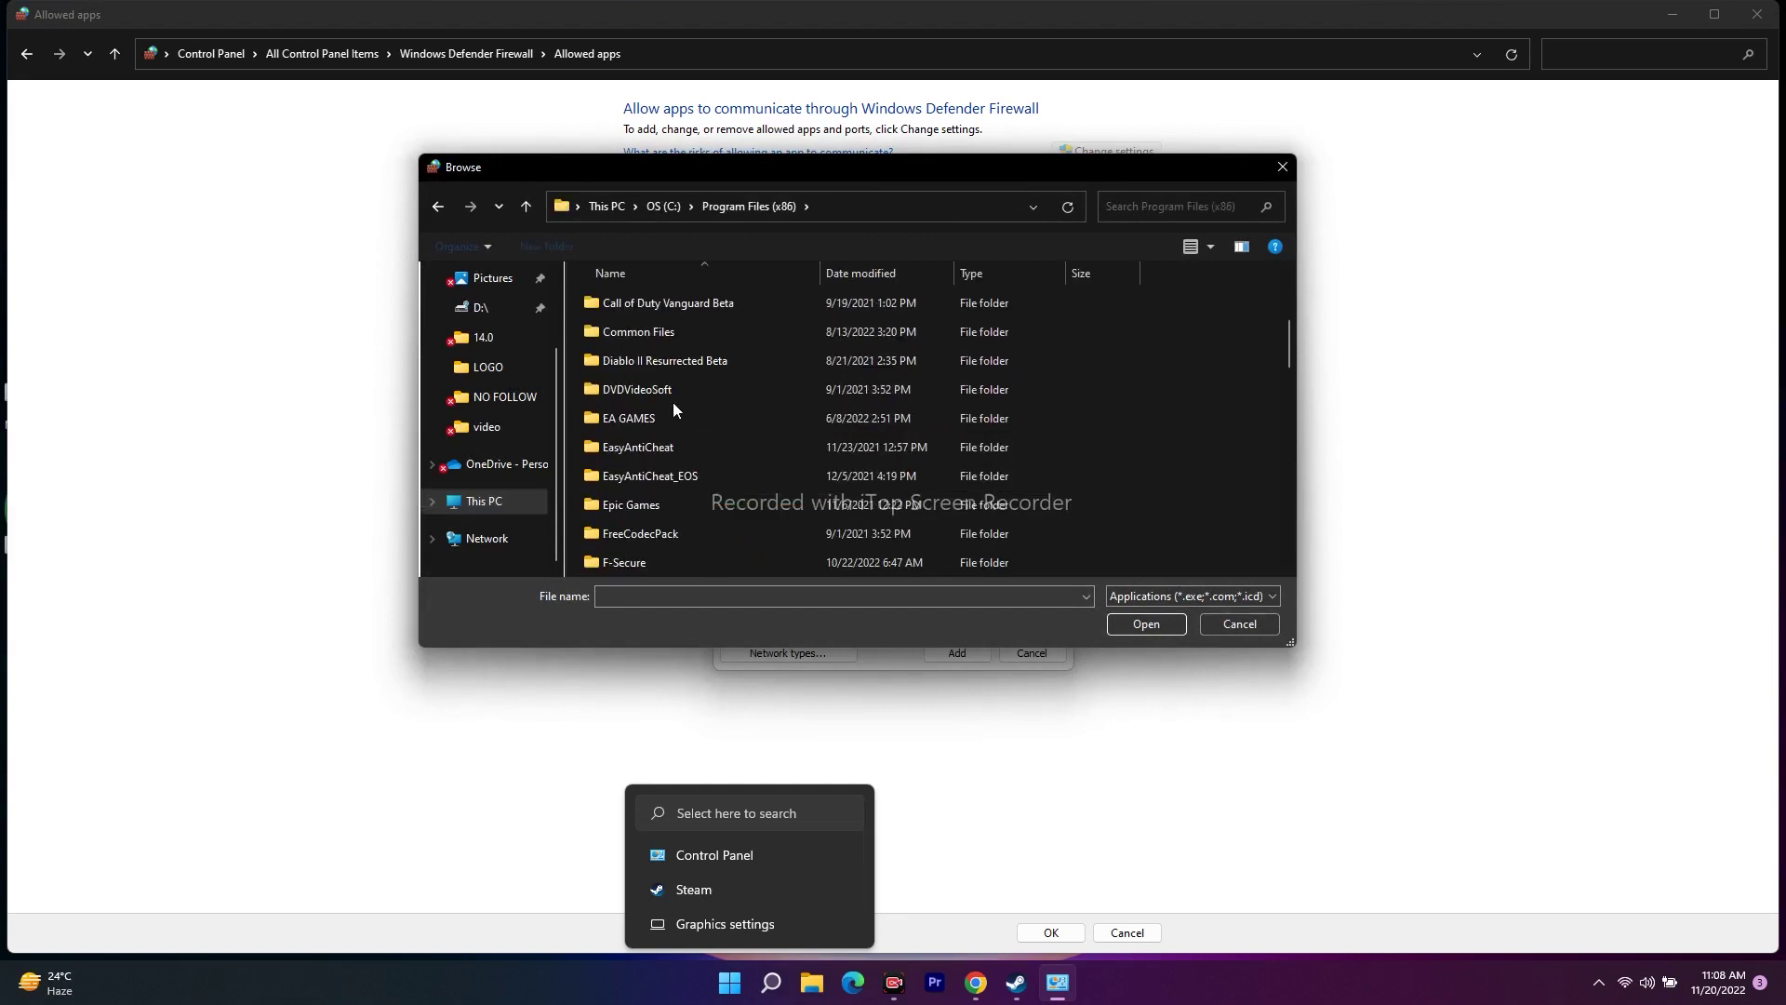
pyautogui.scroll(-3, 670, 414)
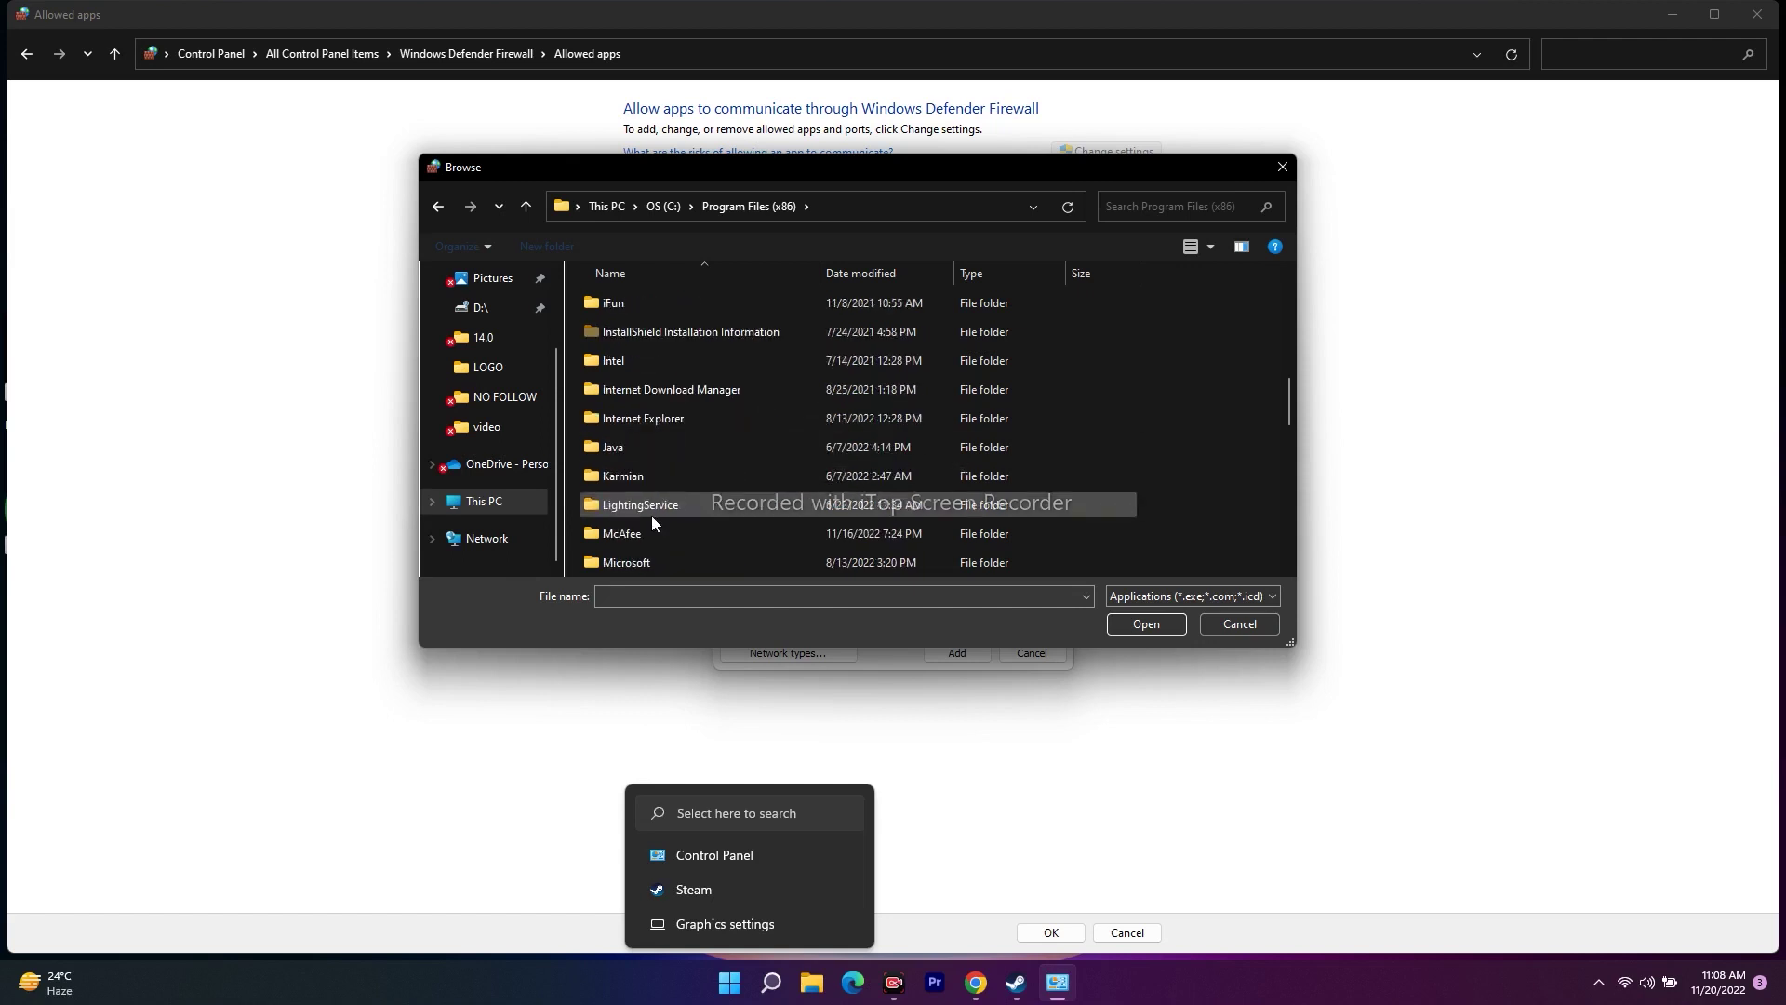
pyautogui.scroll(-3, 666, 452)
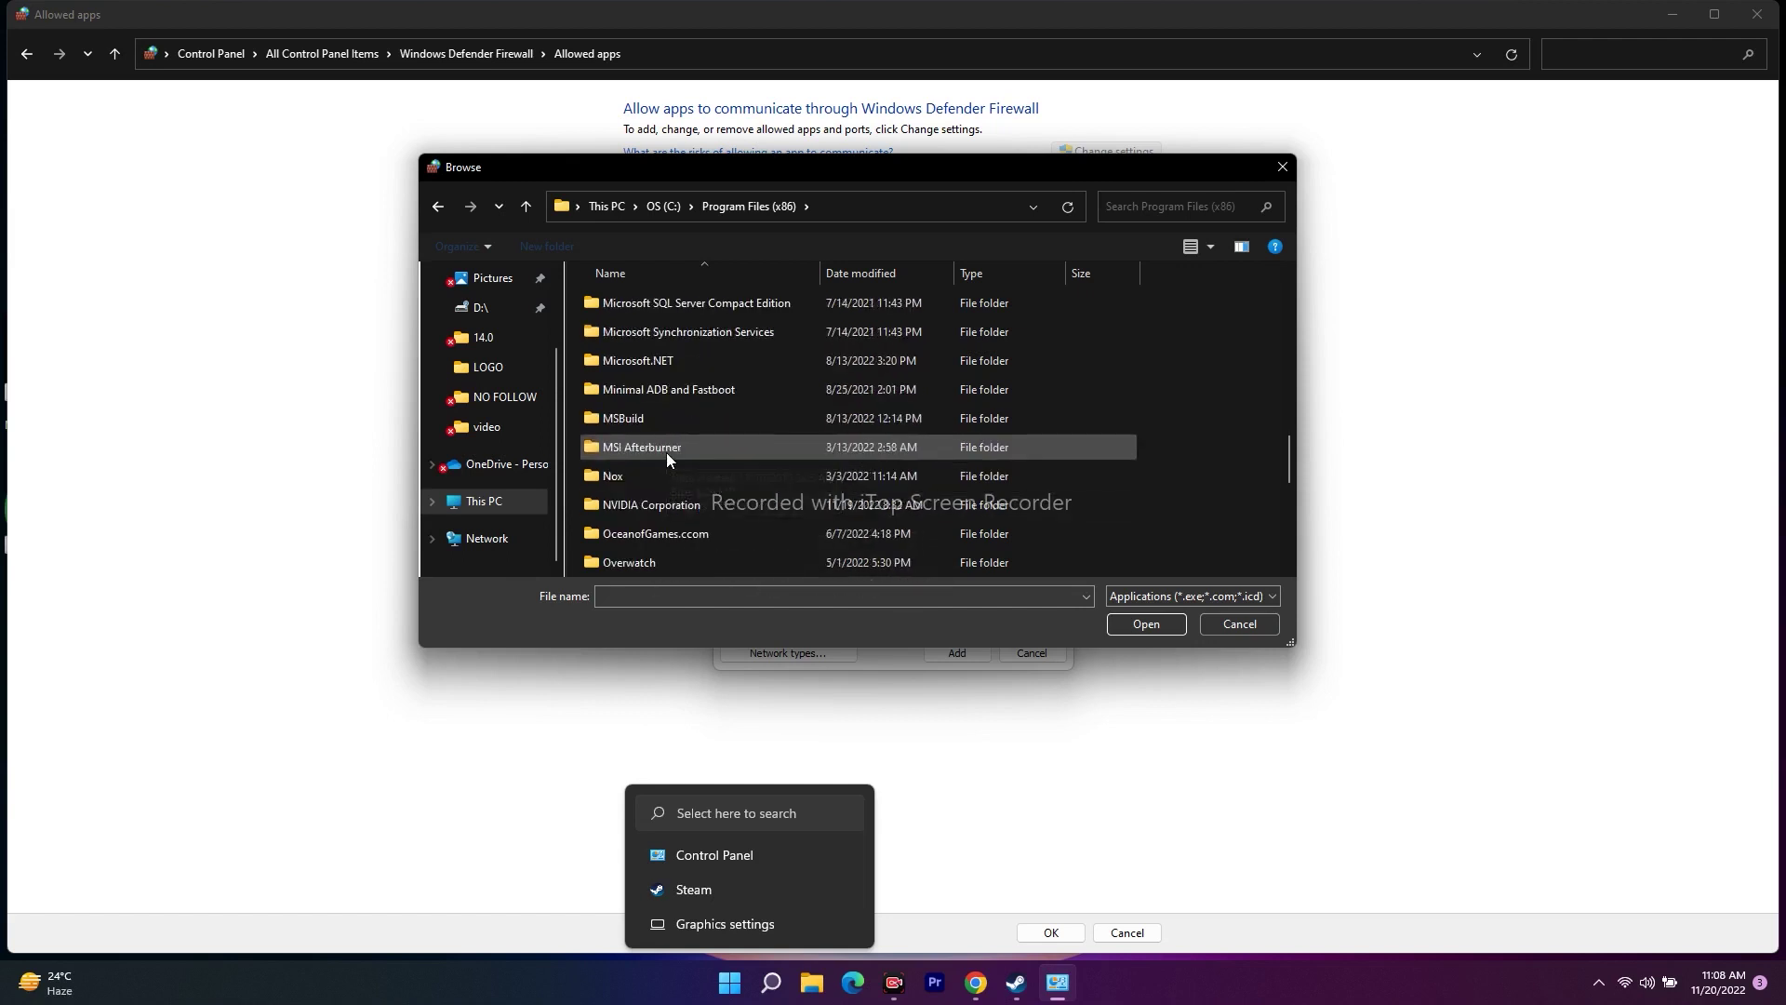
pyautogui.scroll(-1, 666, 452)
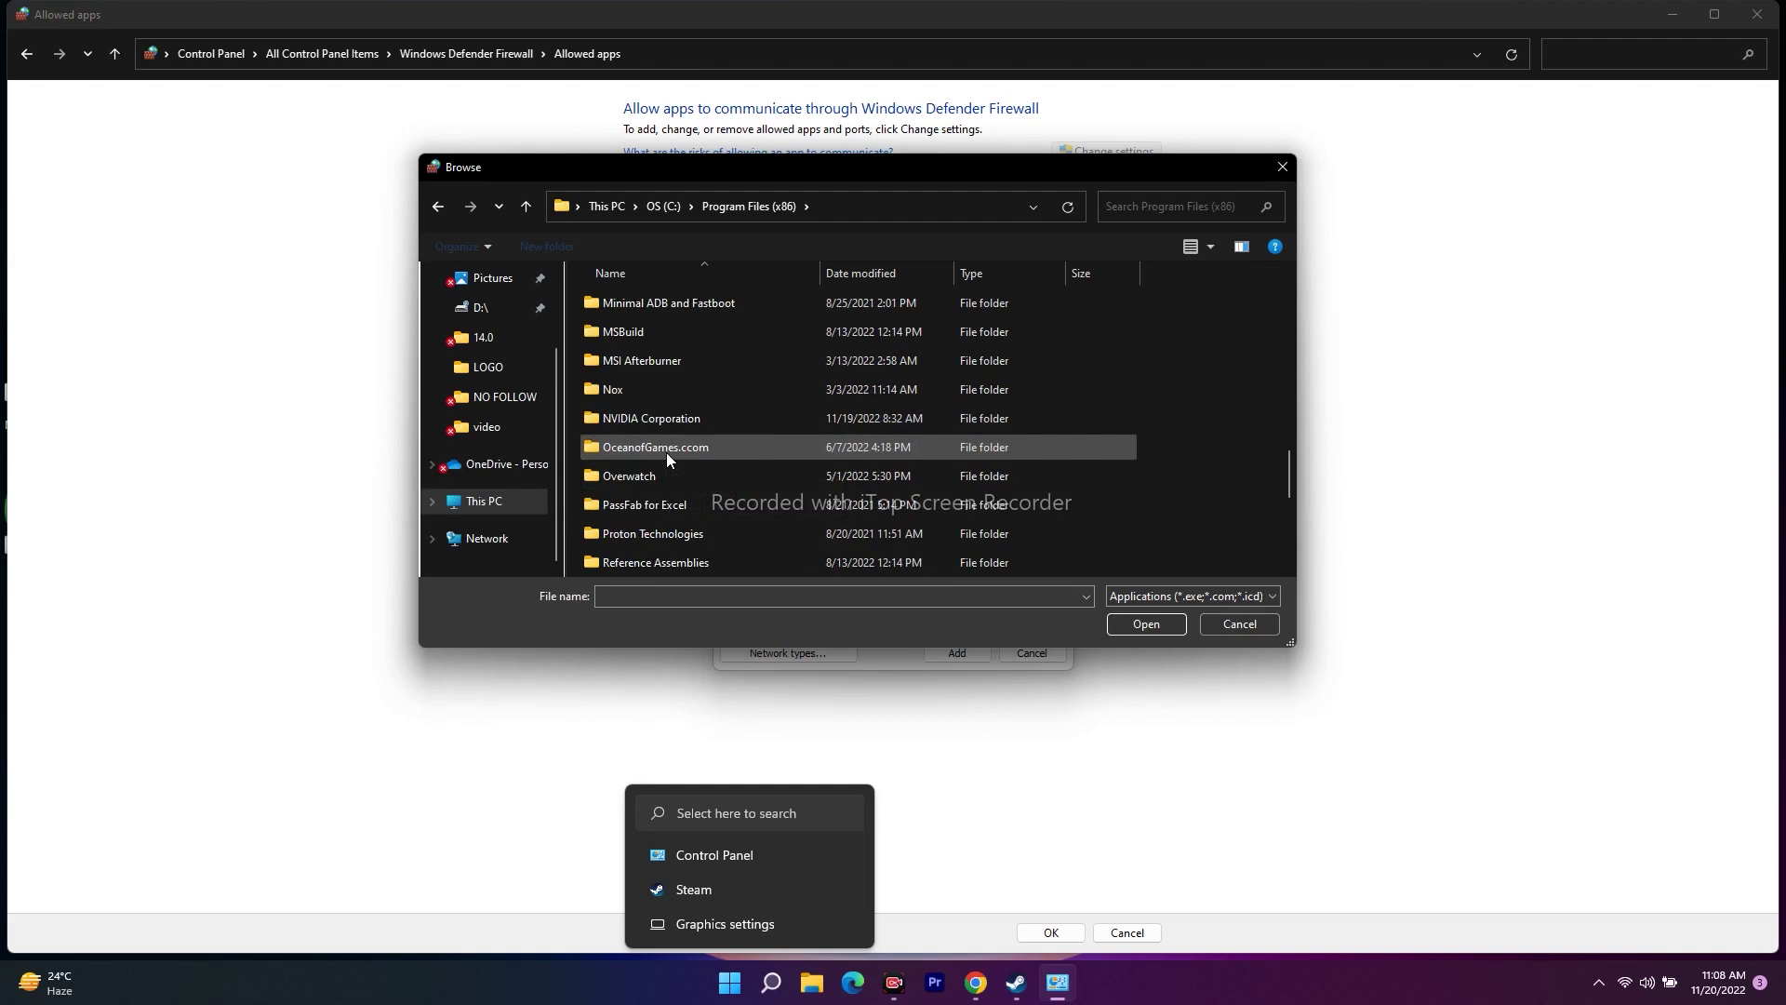
pyautogui.scroll(-1, 666, 452)
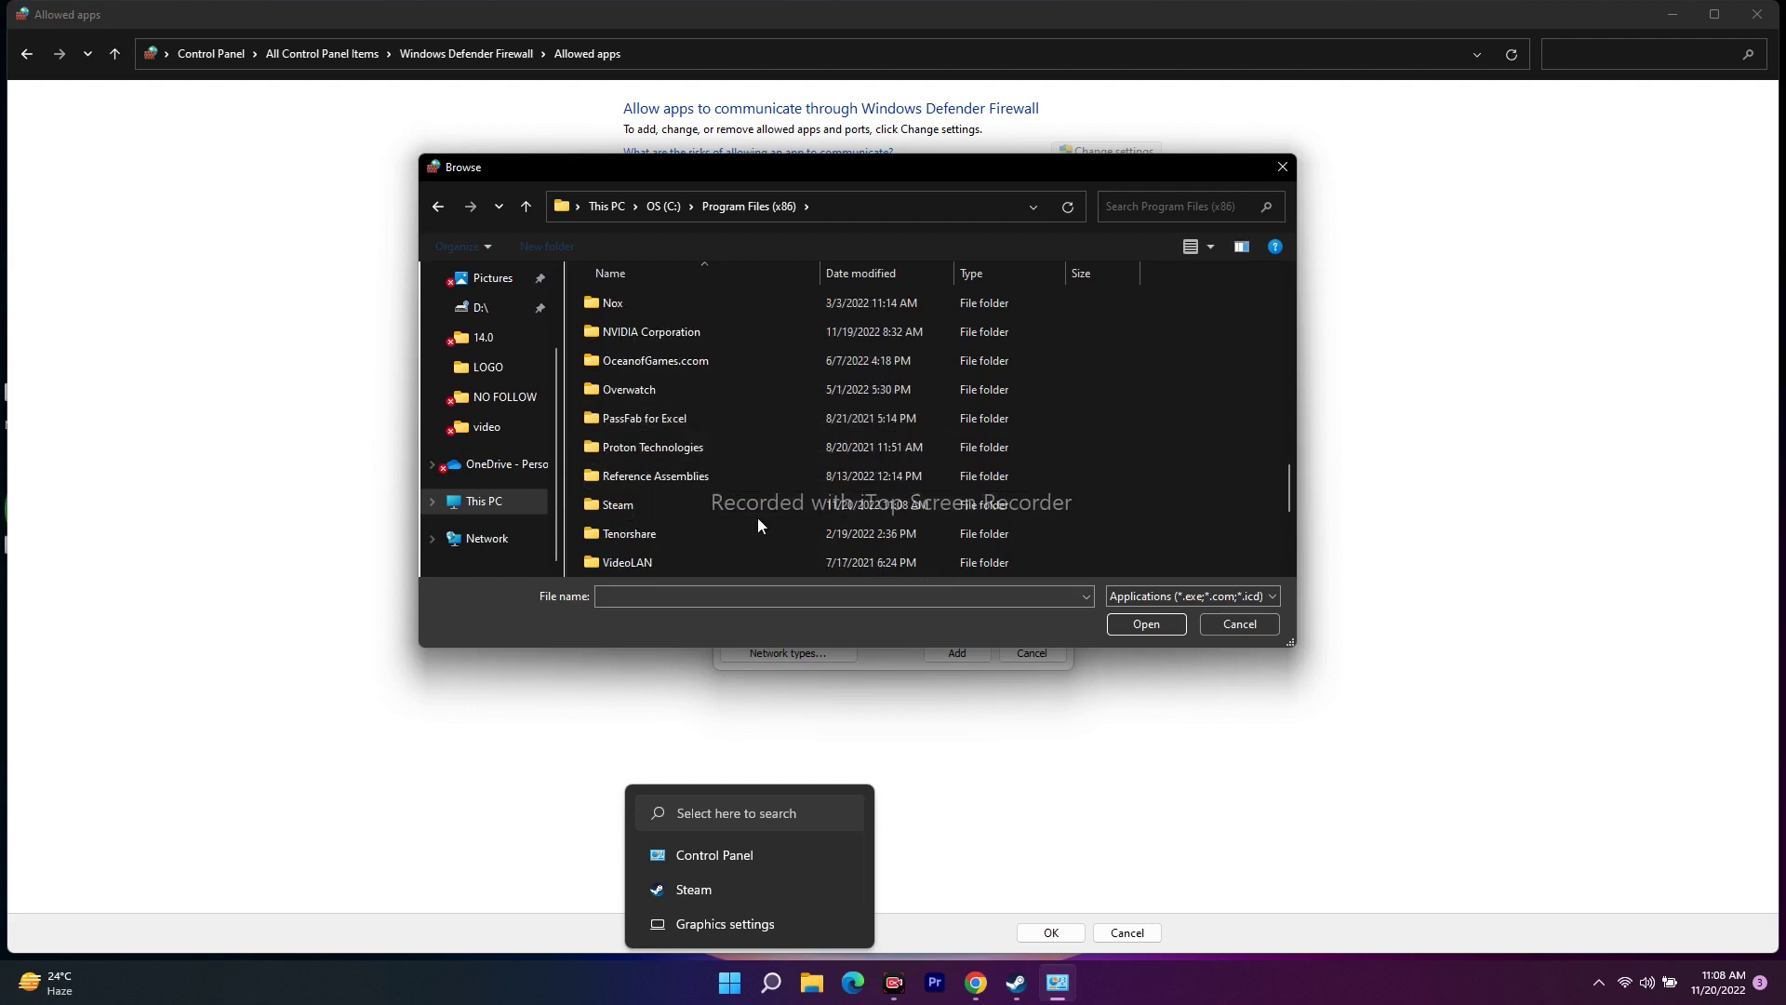
# - Continue into Steam\steamapps\common\Warhammer 40,000 DARKTIDE\binaries
pyautogui.doubleClick(622, 505)
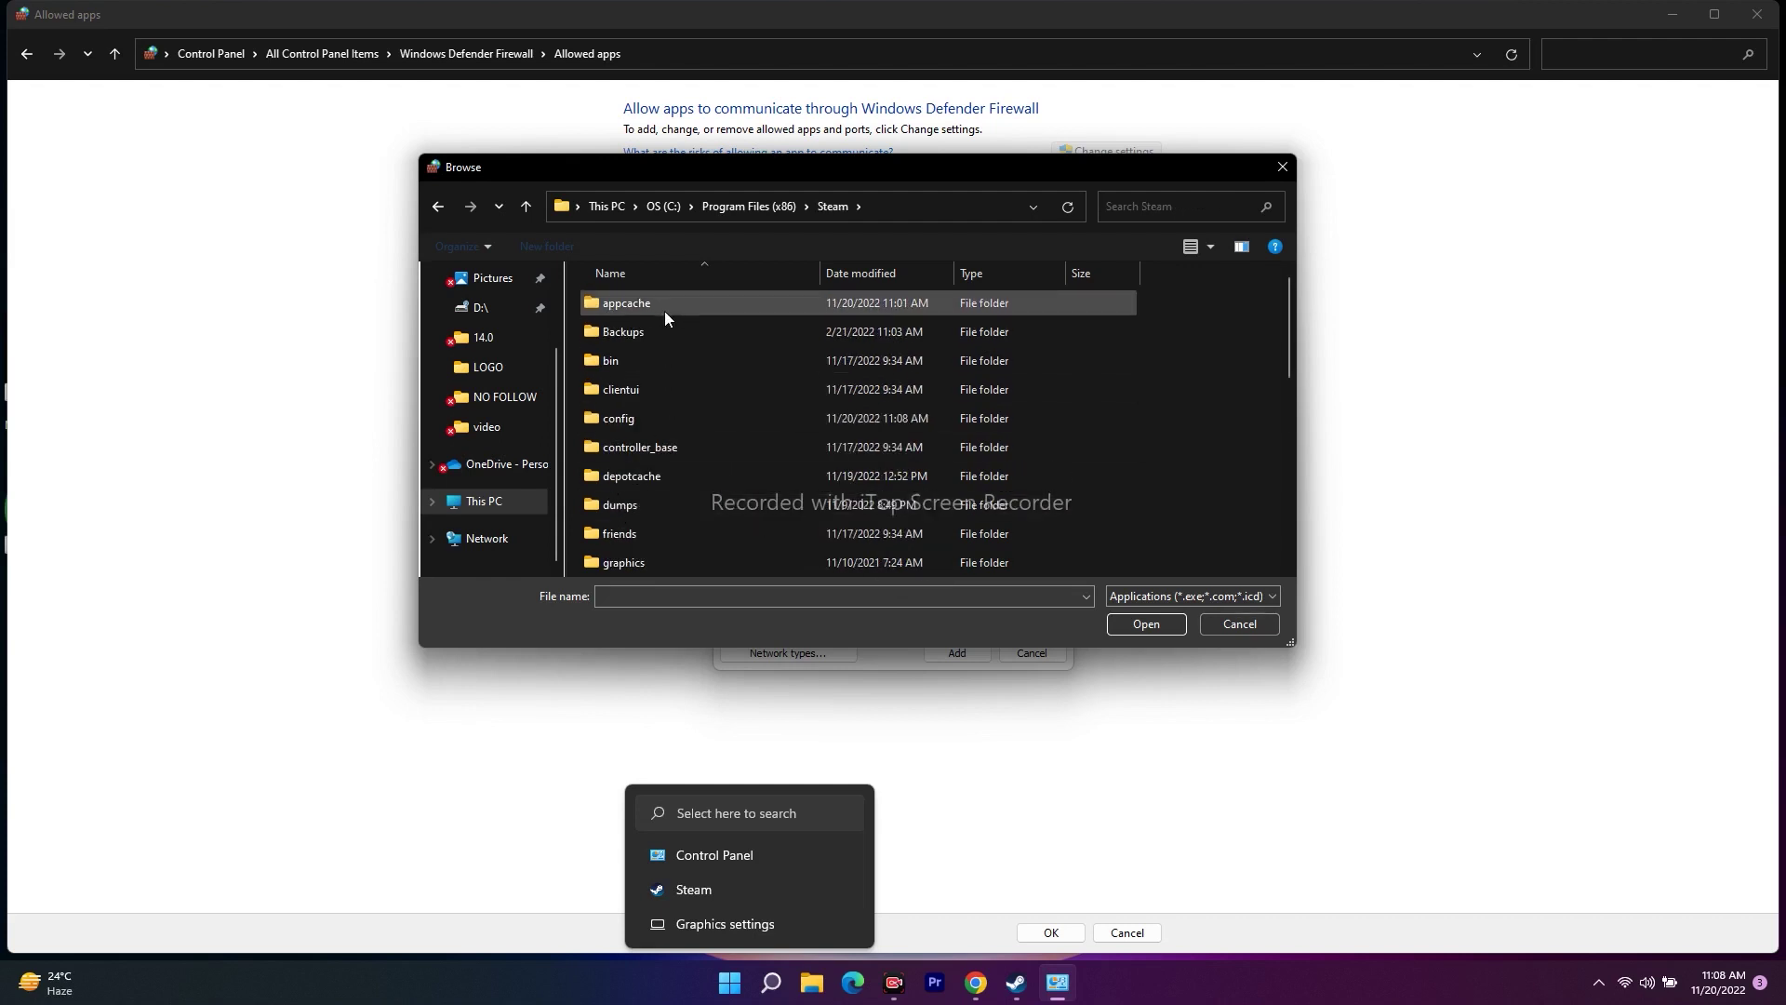
pyautogui.scroll(-3, 642, 466)
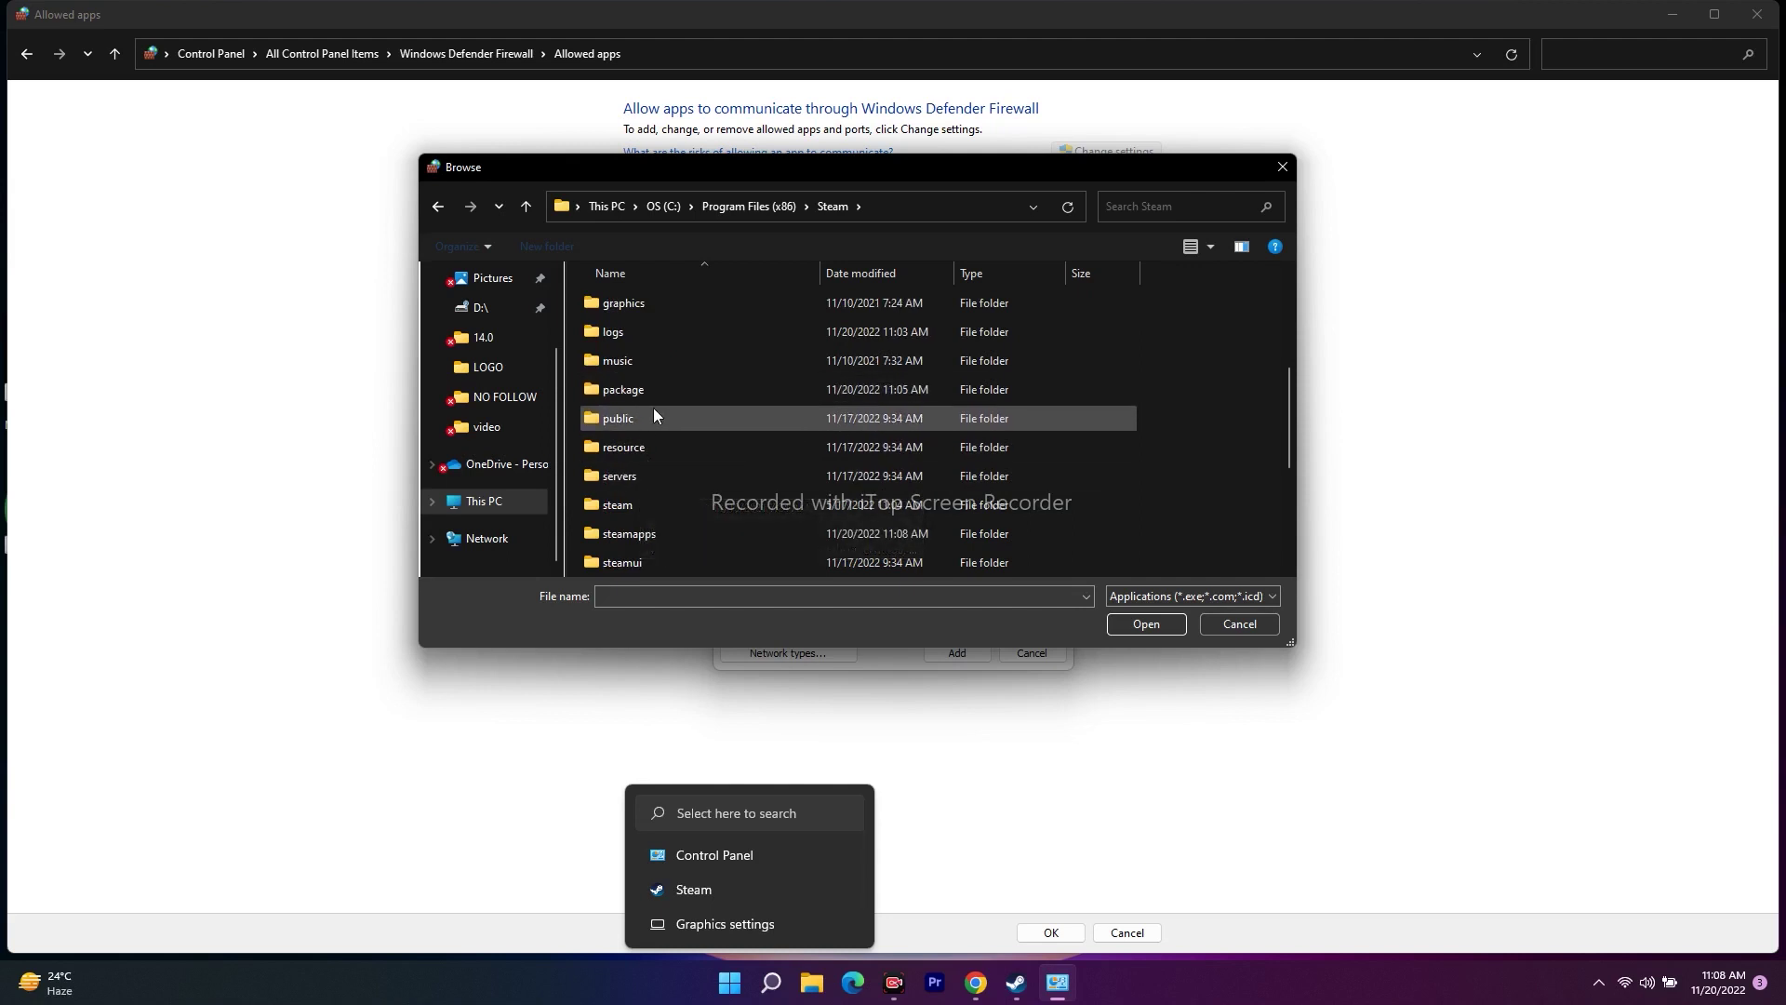
pyautogui.scroll(-1, 657, 419)
pyautogui.doubleClick(655, 444)
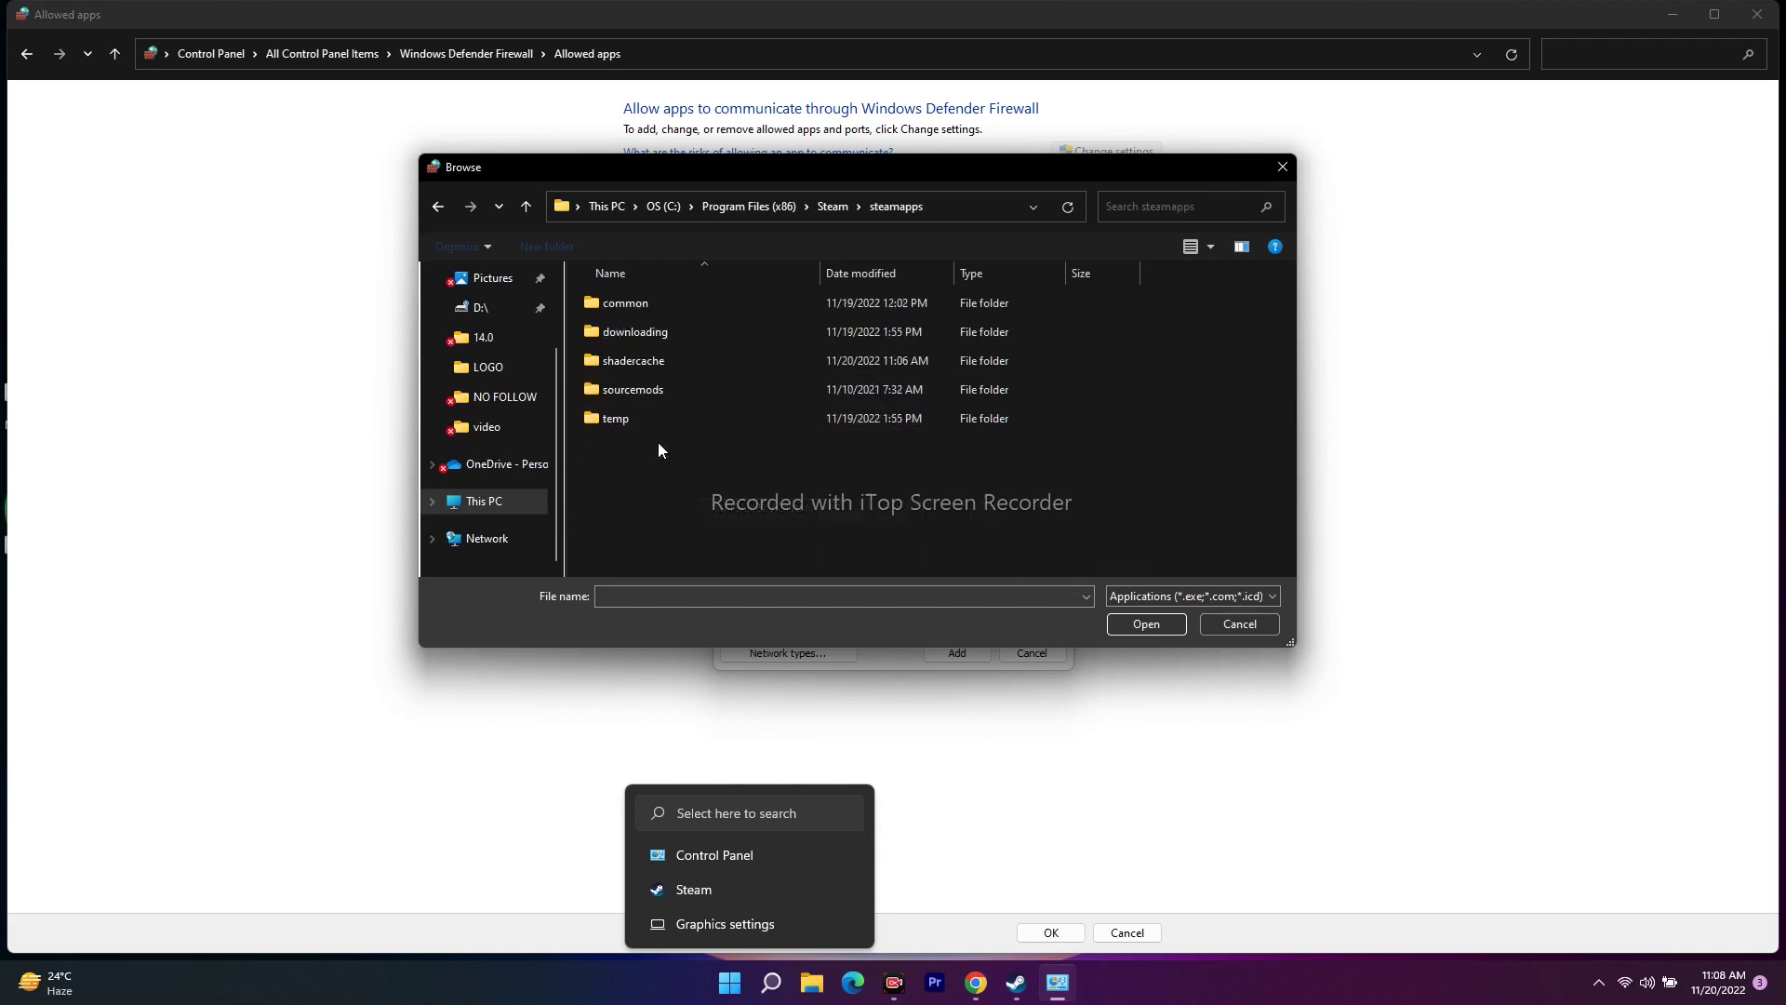
pyautogui.doubleClick(666, 305)
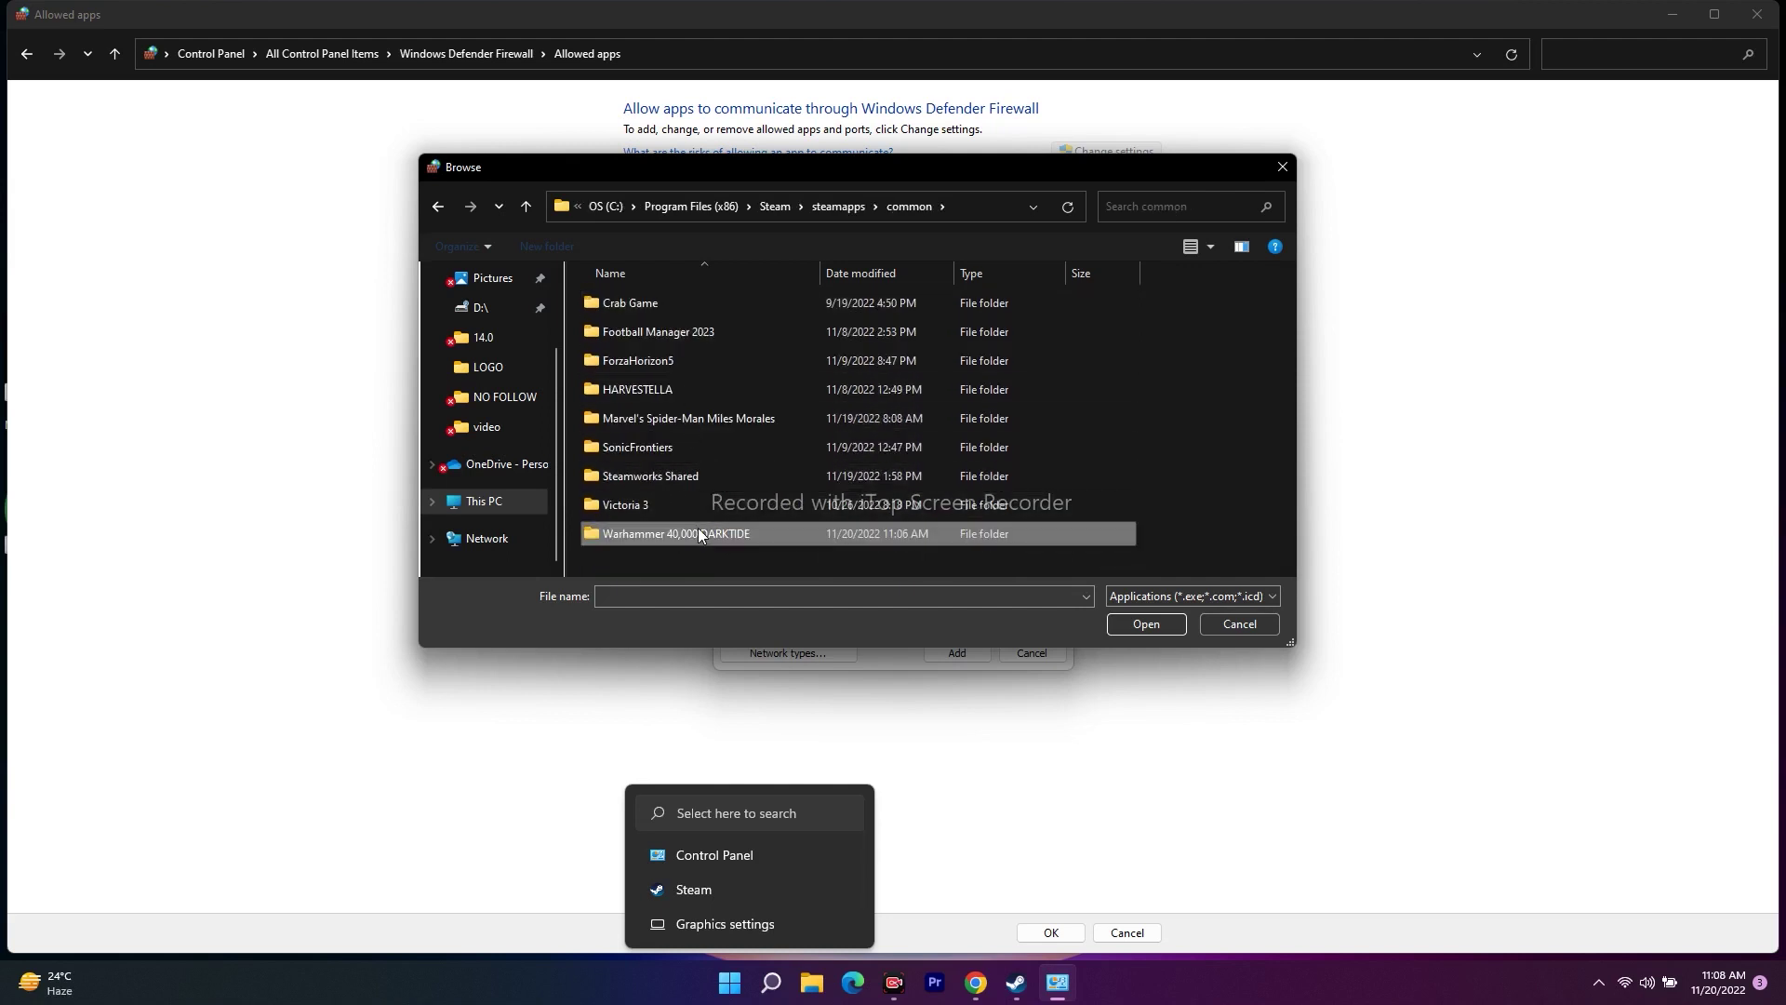
pyautogui.doubleClick(698, 533)
pyautogui.doubleClick(649, 302)
# - Add the Darktide executable to the firewall allowed apps, dismiss the already-listed message, and close the windows
pyautogui.click(651, 363)
pyautogui.click(1126, 622)
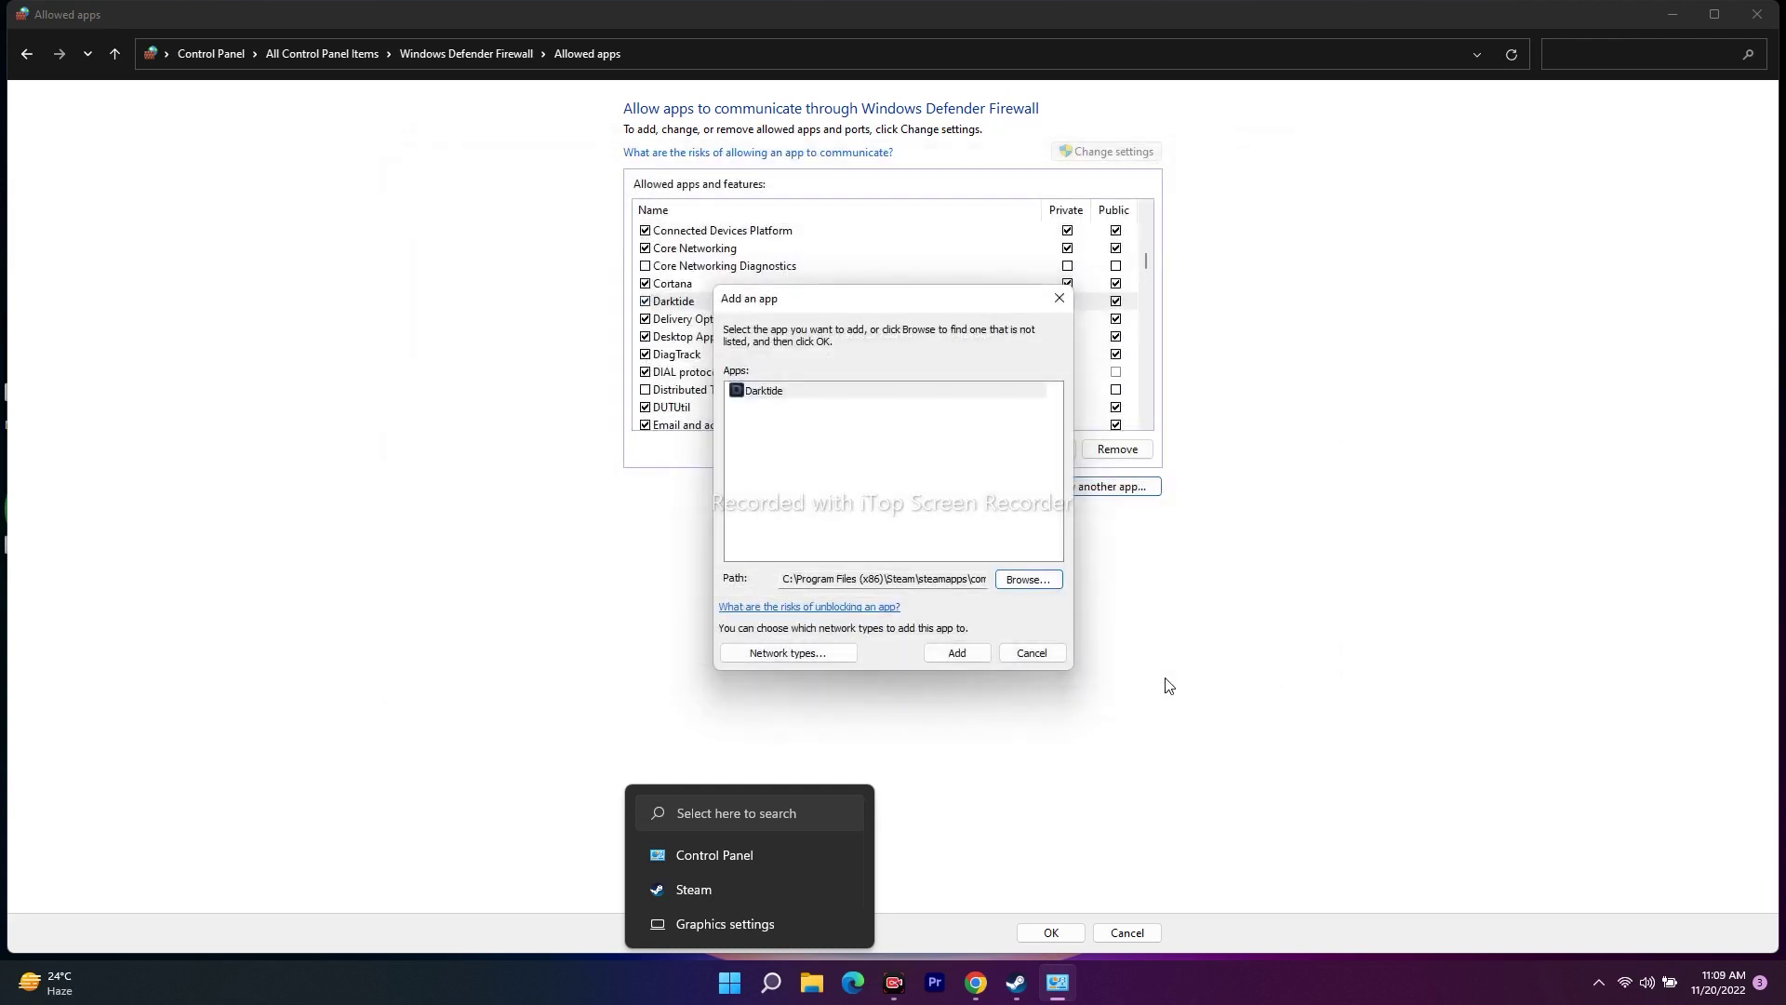
pyautogui.click(958, 654)
pyautogui.click(1010, 557)
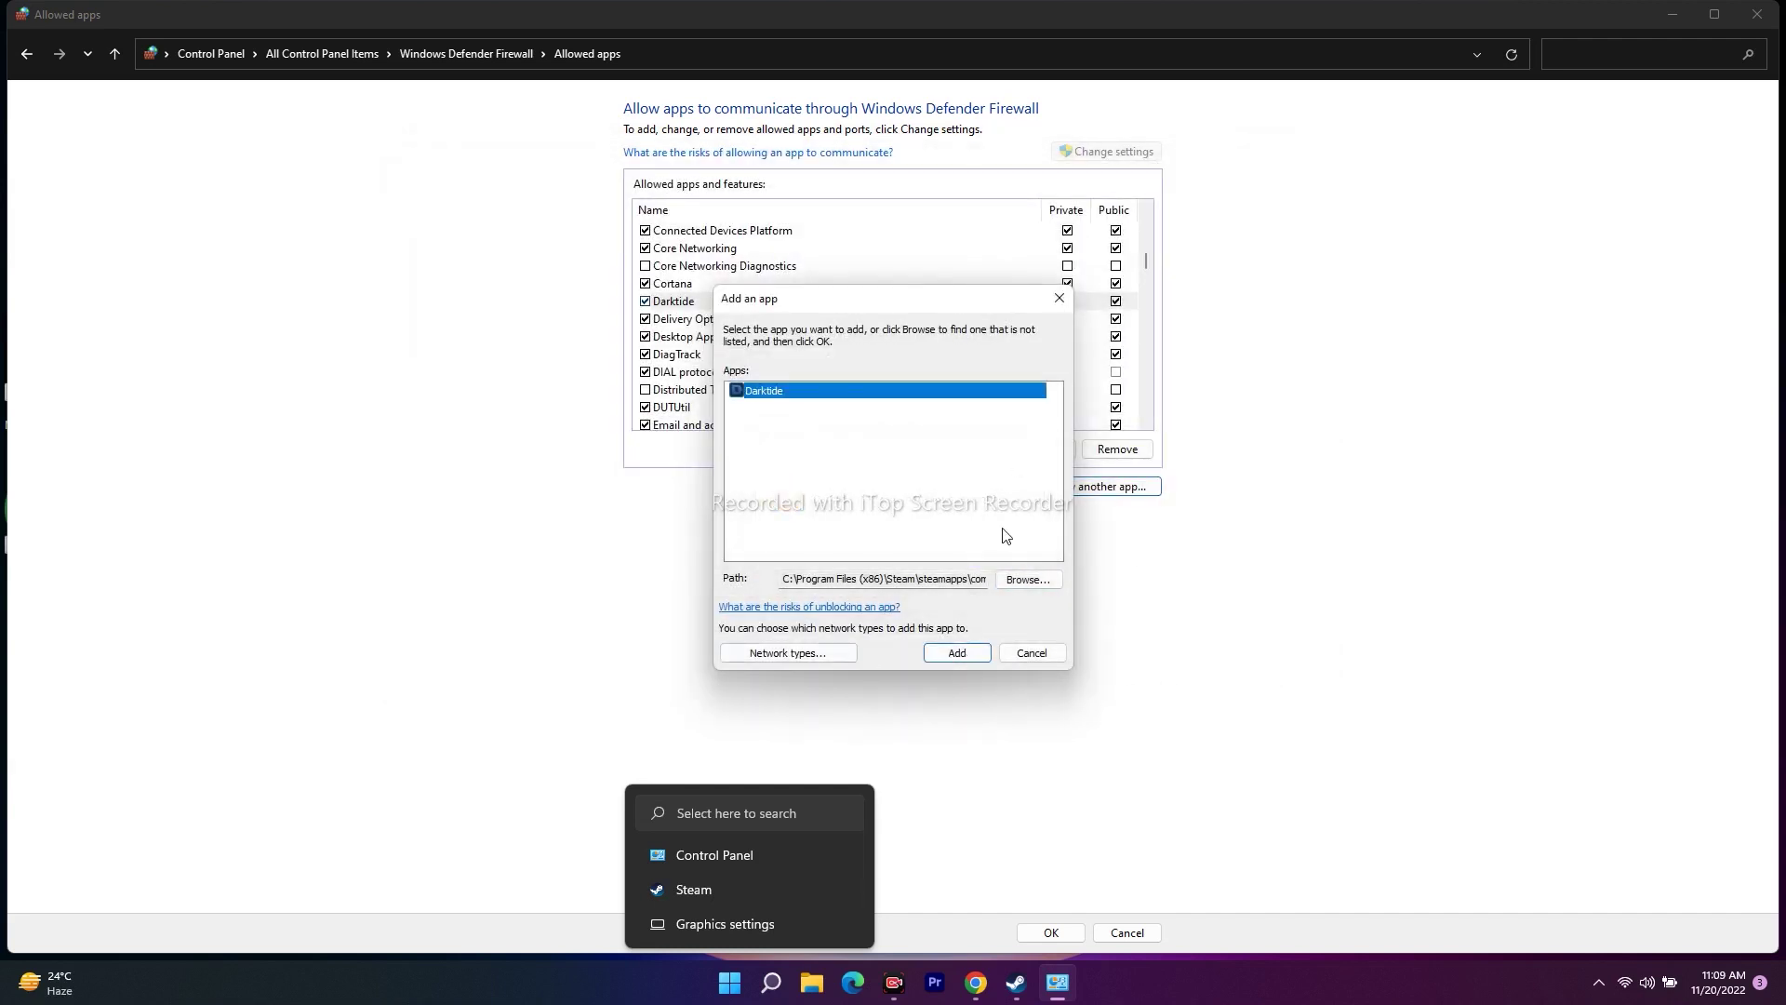
pyautogui.click(1058, 301)
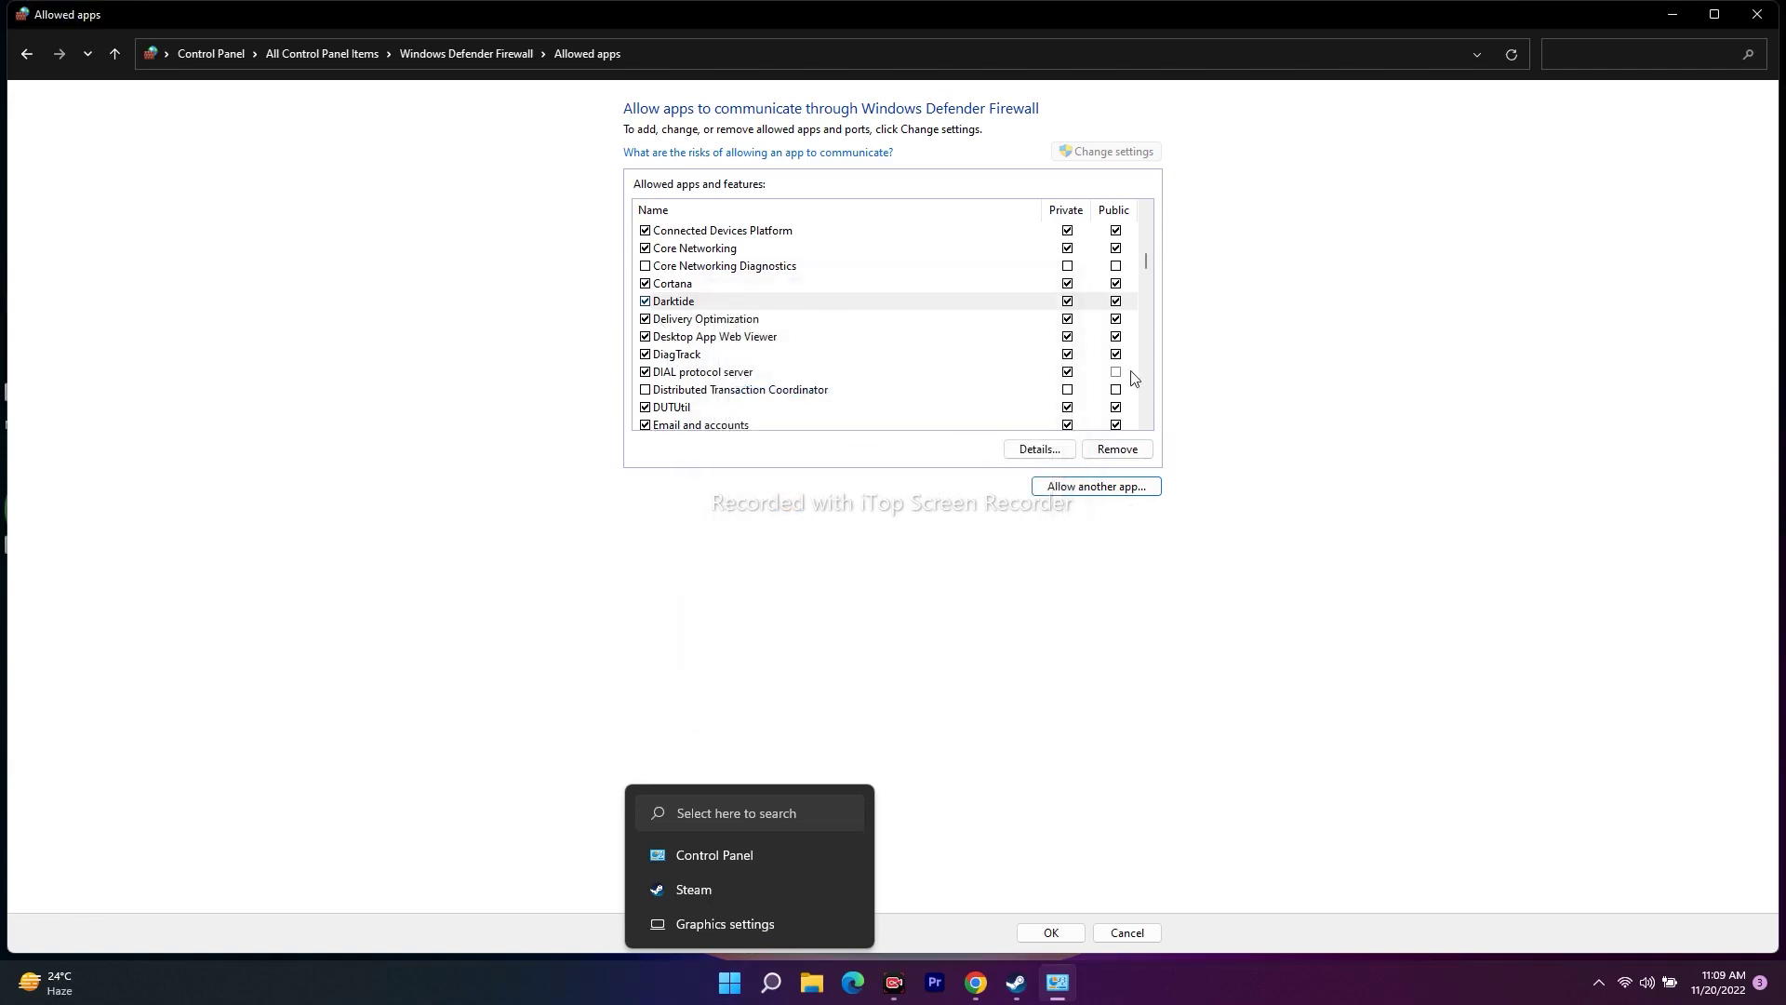
pyautogui.click(1761, 13)
pyautogui.click(1046, 982)
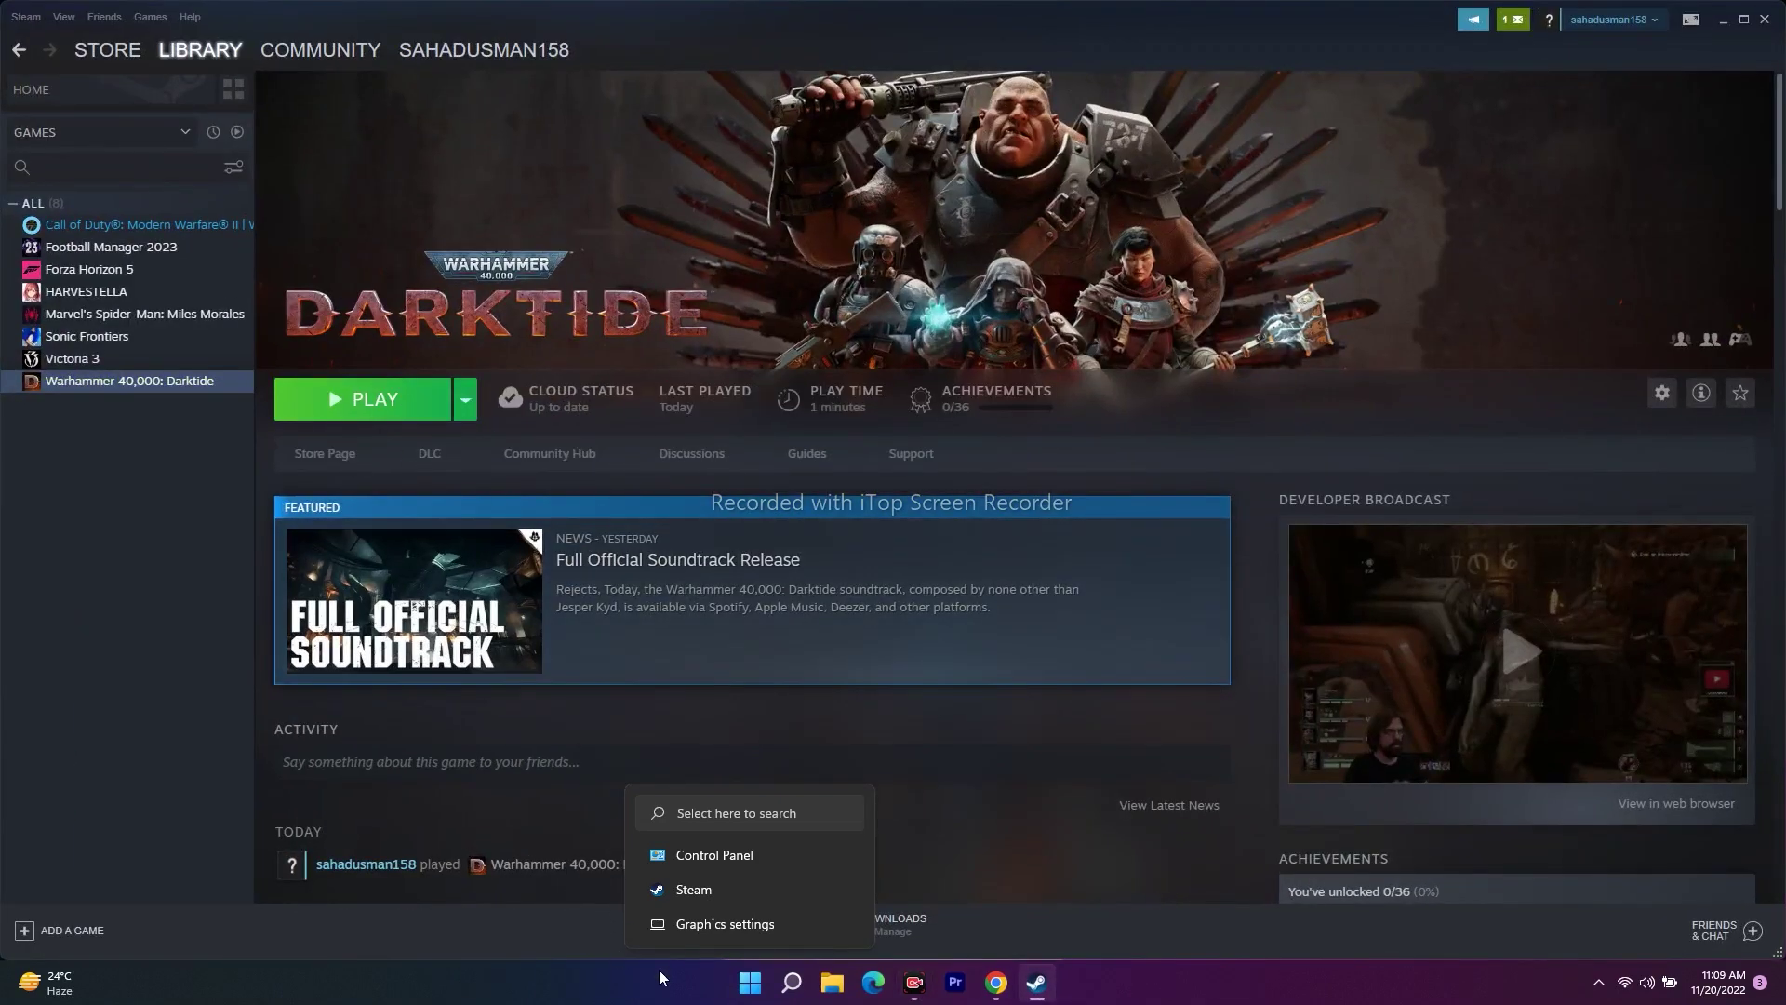
# - Verify integrity of Darktide's game files via Properties > Local Files, then minimize Steam
pyautogui.click(749, 984)
pyautogui.click(757, 994)
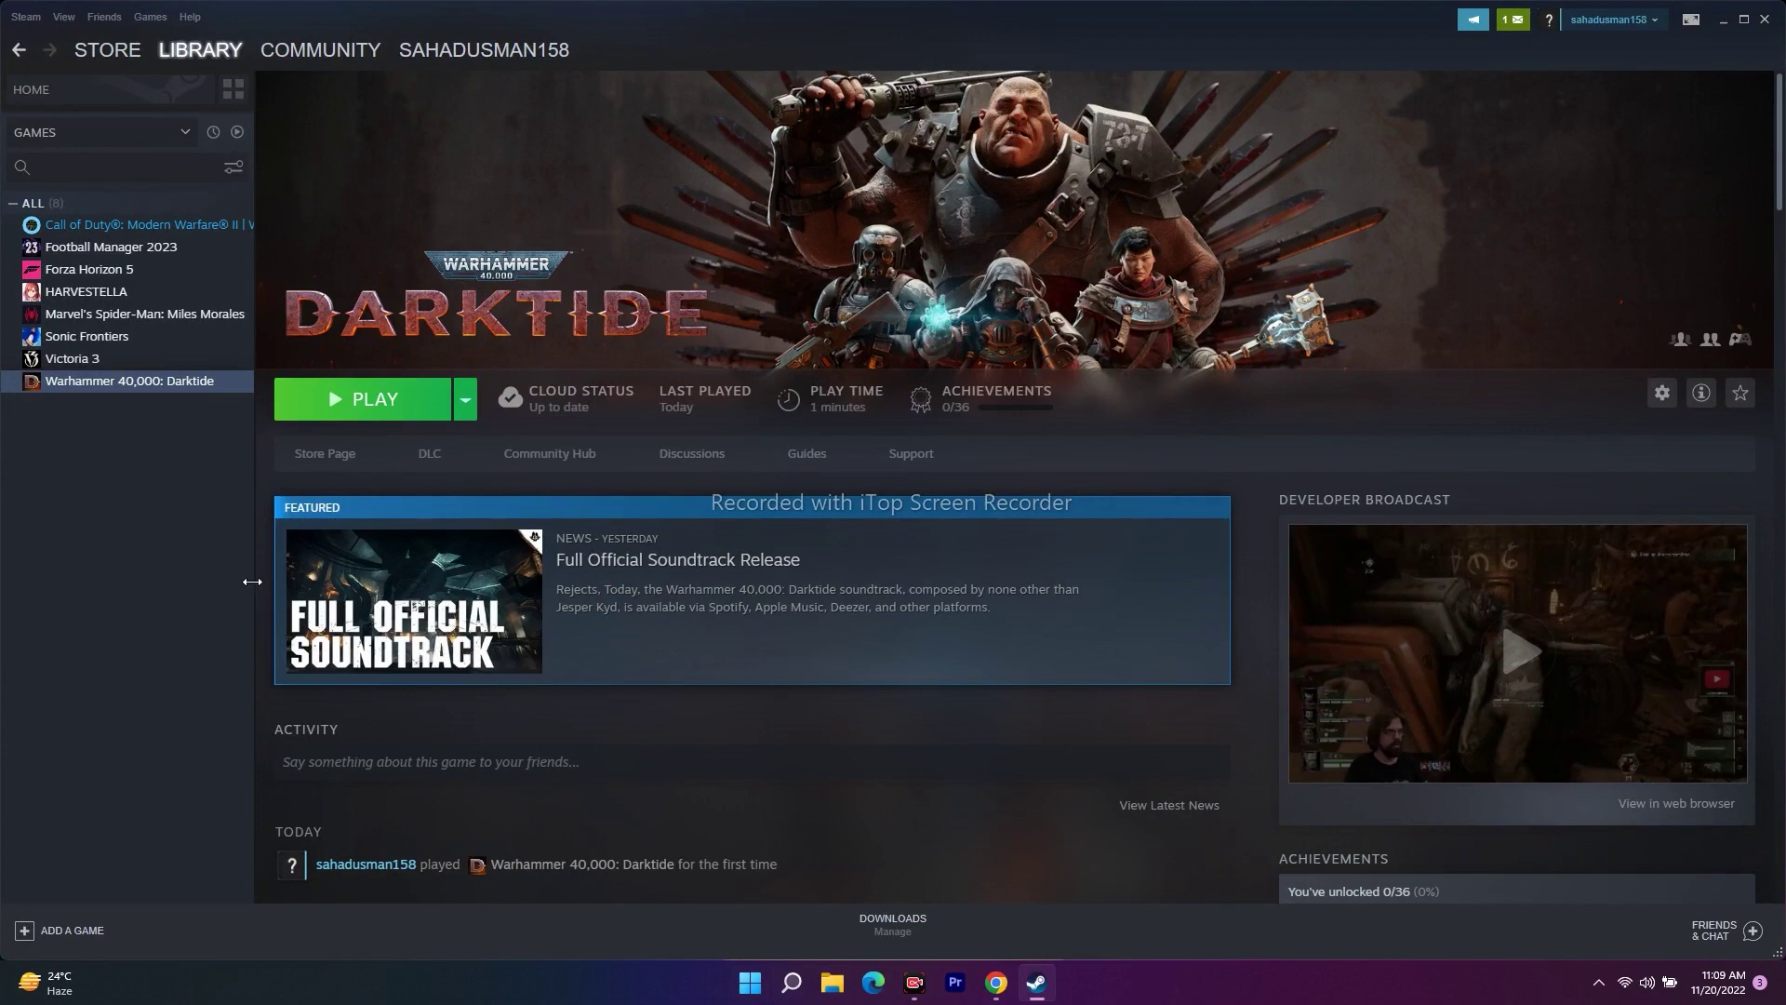
pyautogui.rightClick(153, 384)
pyautogui.click(172, 493)
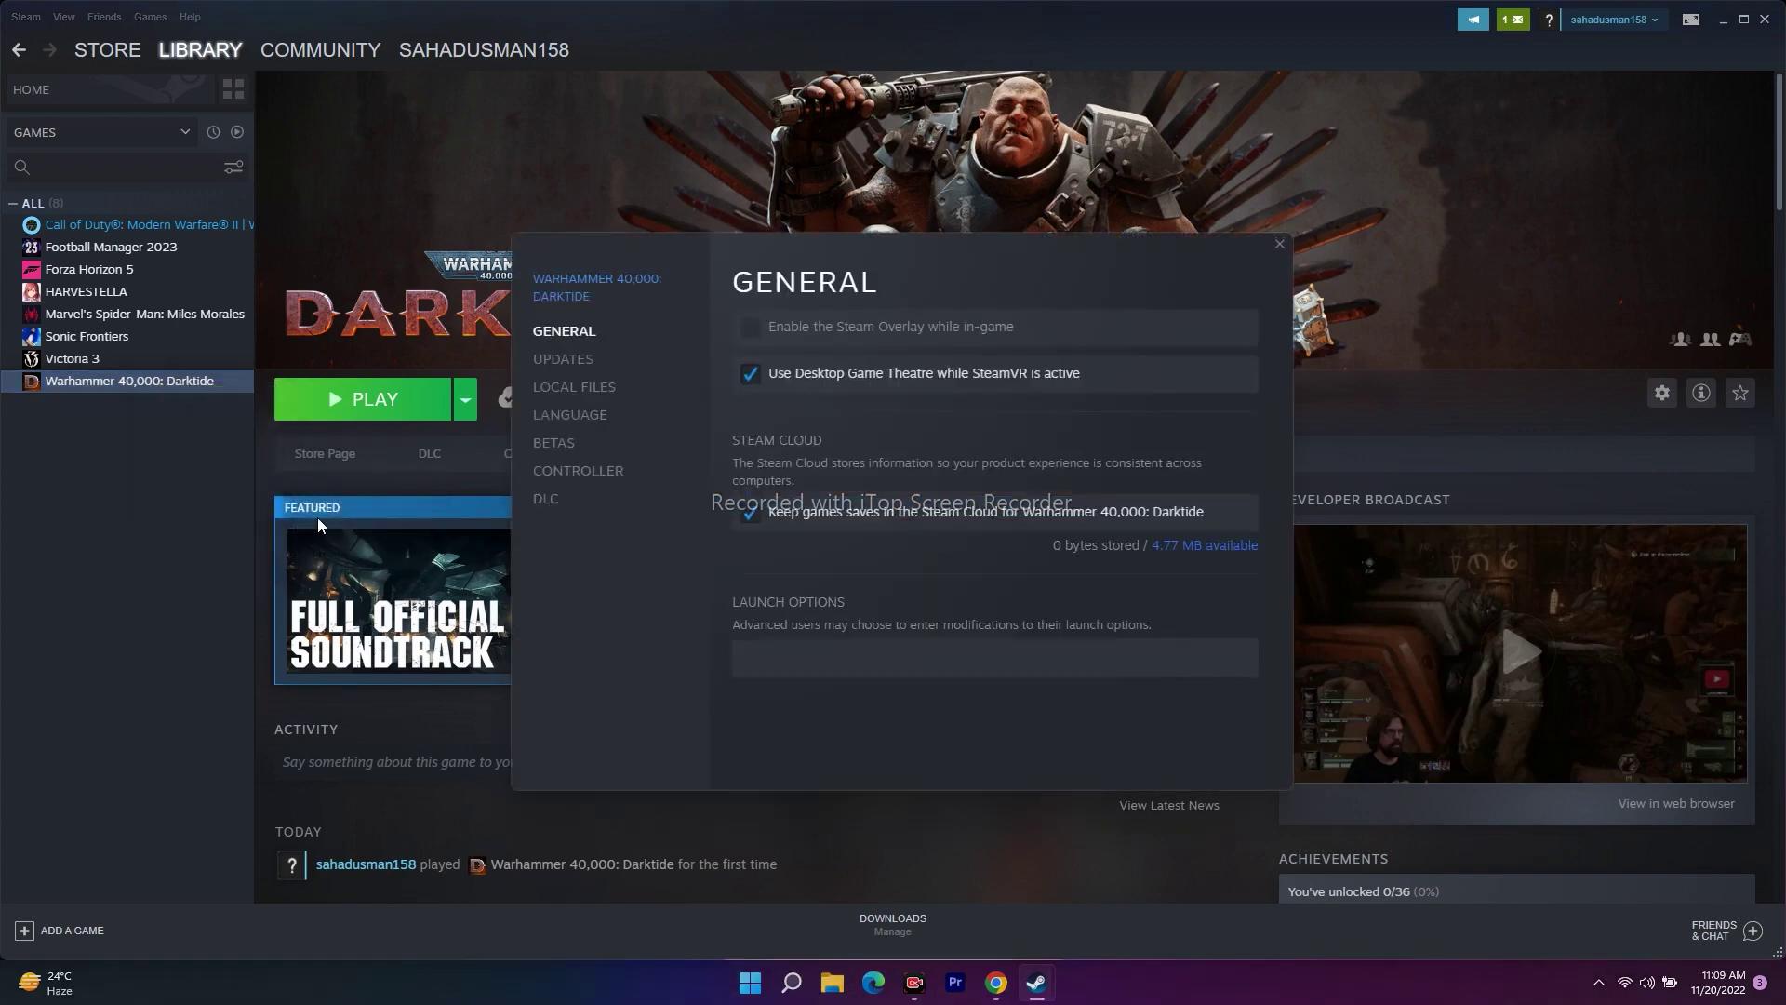
pyautogui.click(568, 387)
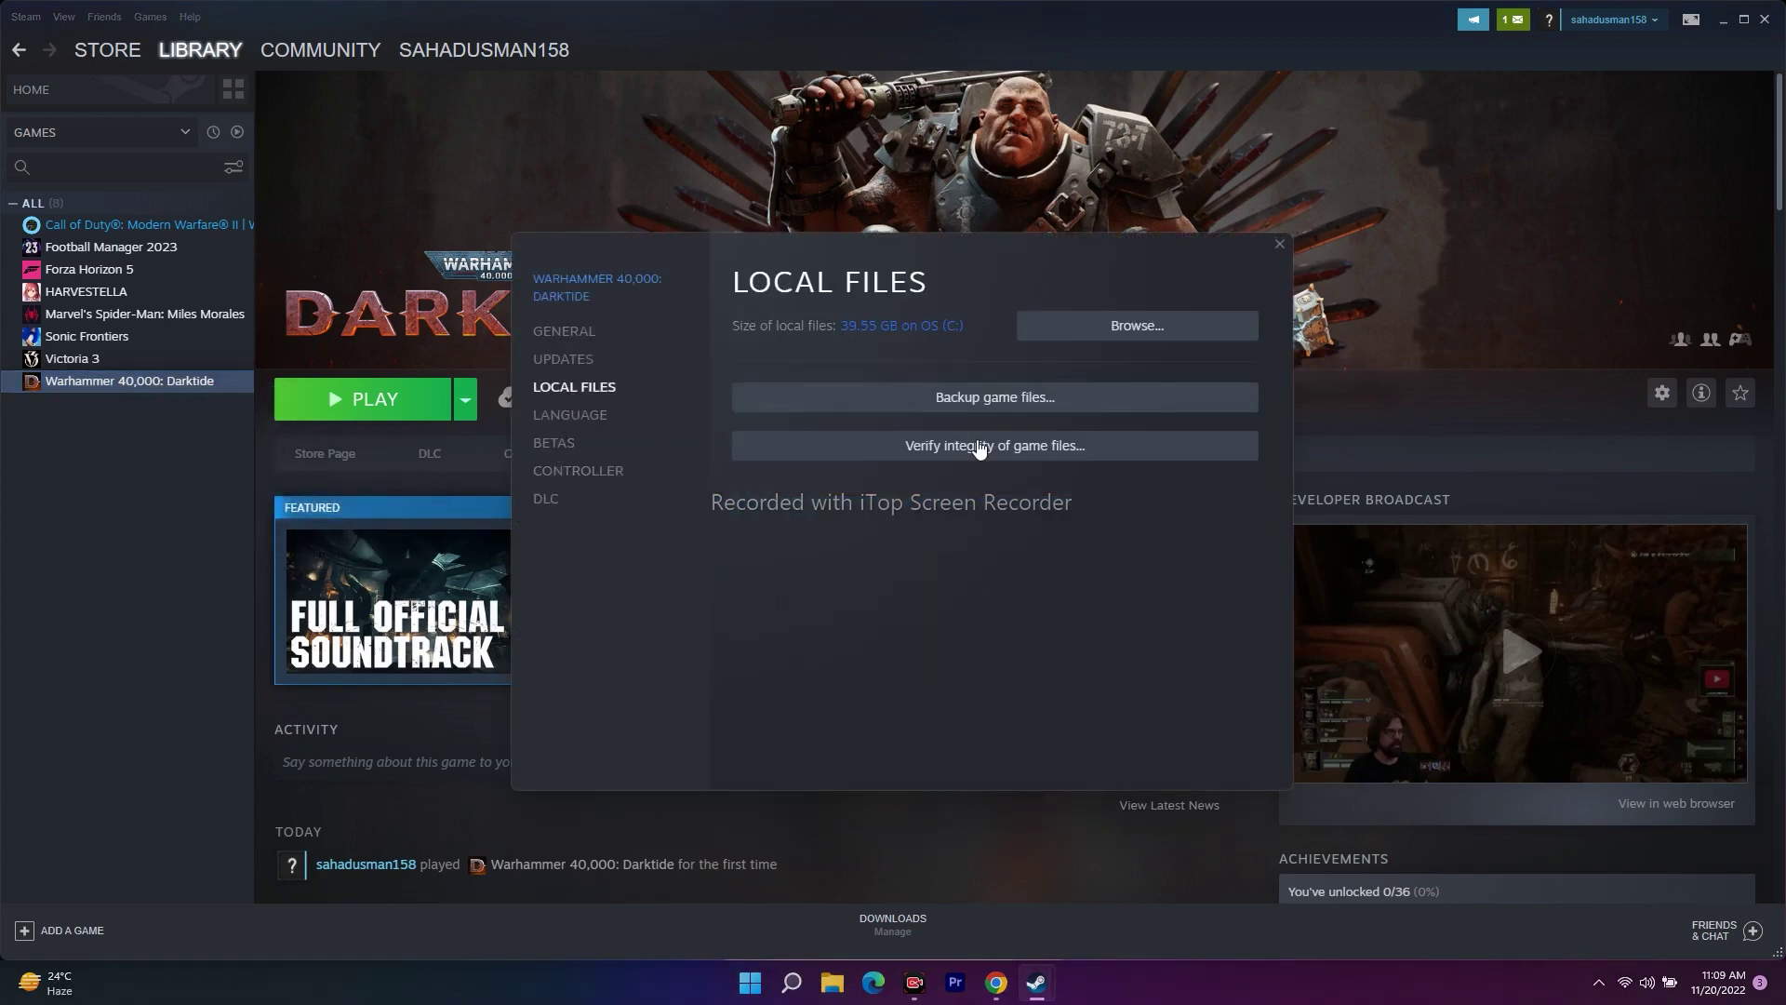
pyautogui.click(1026, 449)
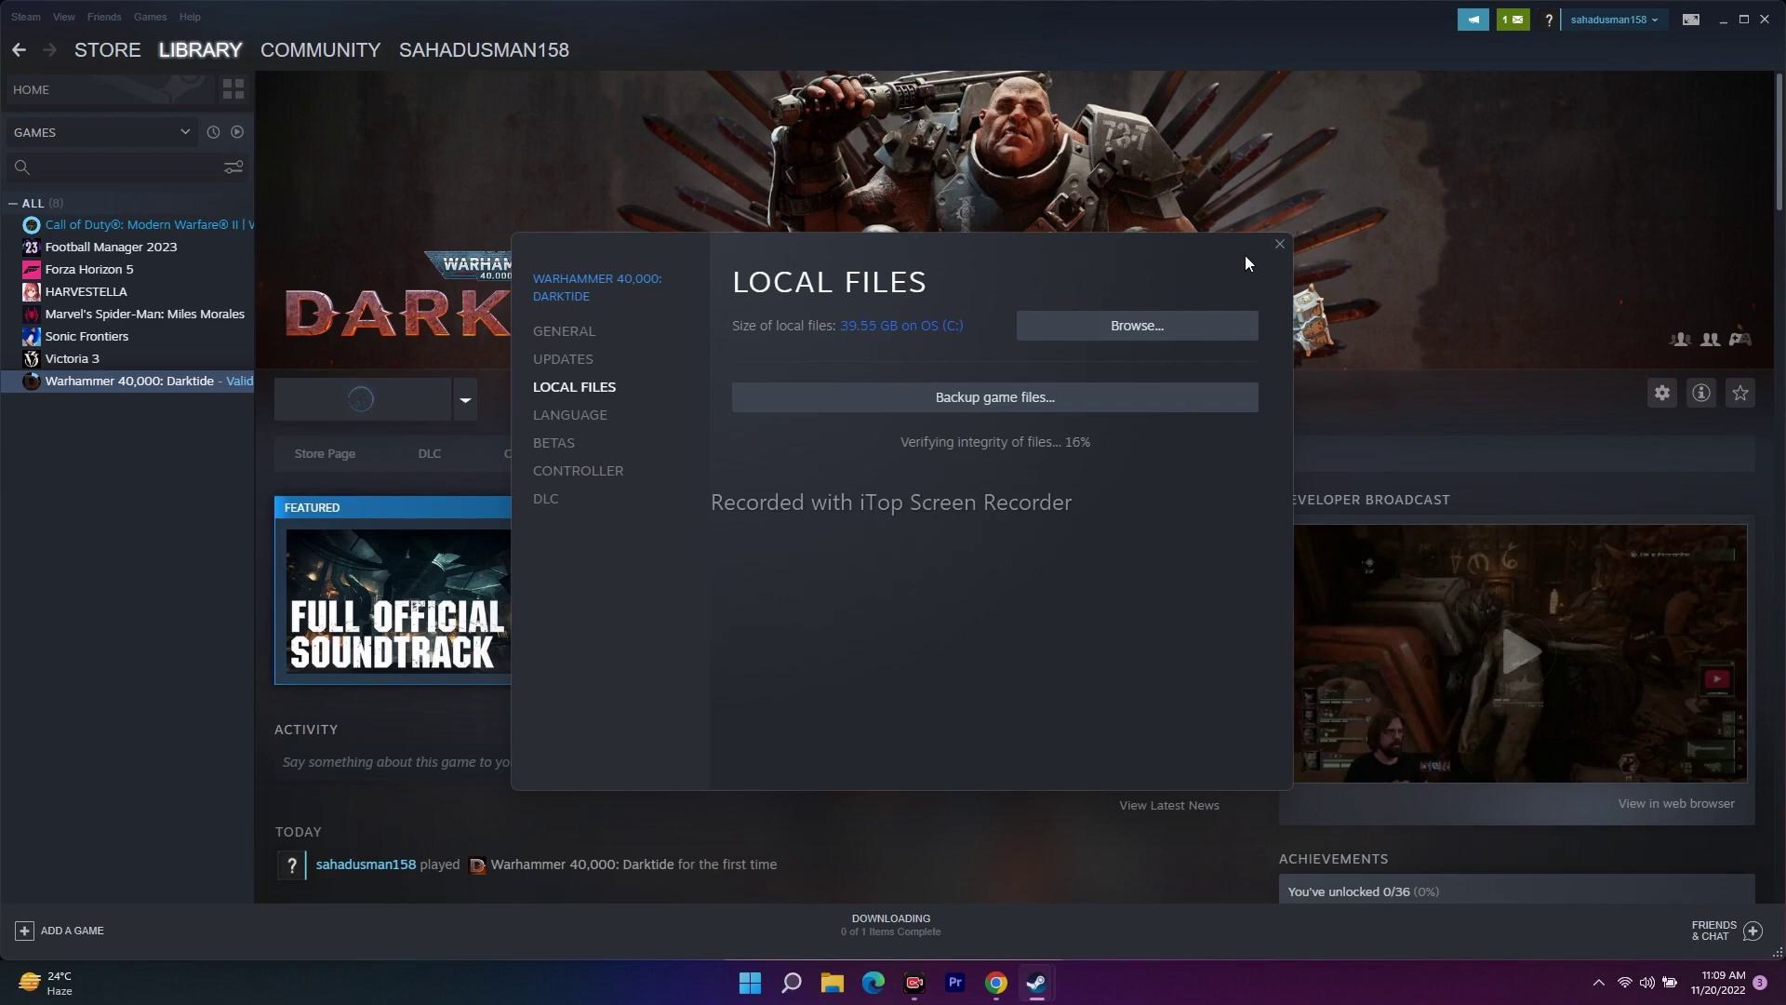
pyautogui.click(1279, 245)
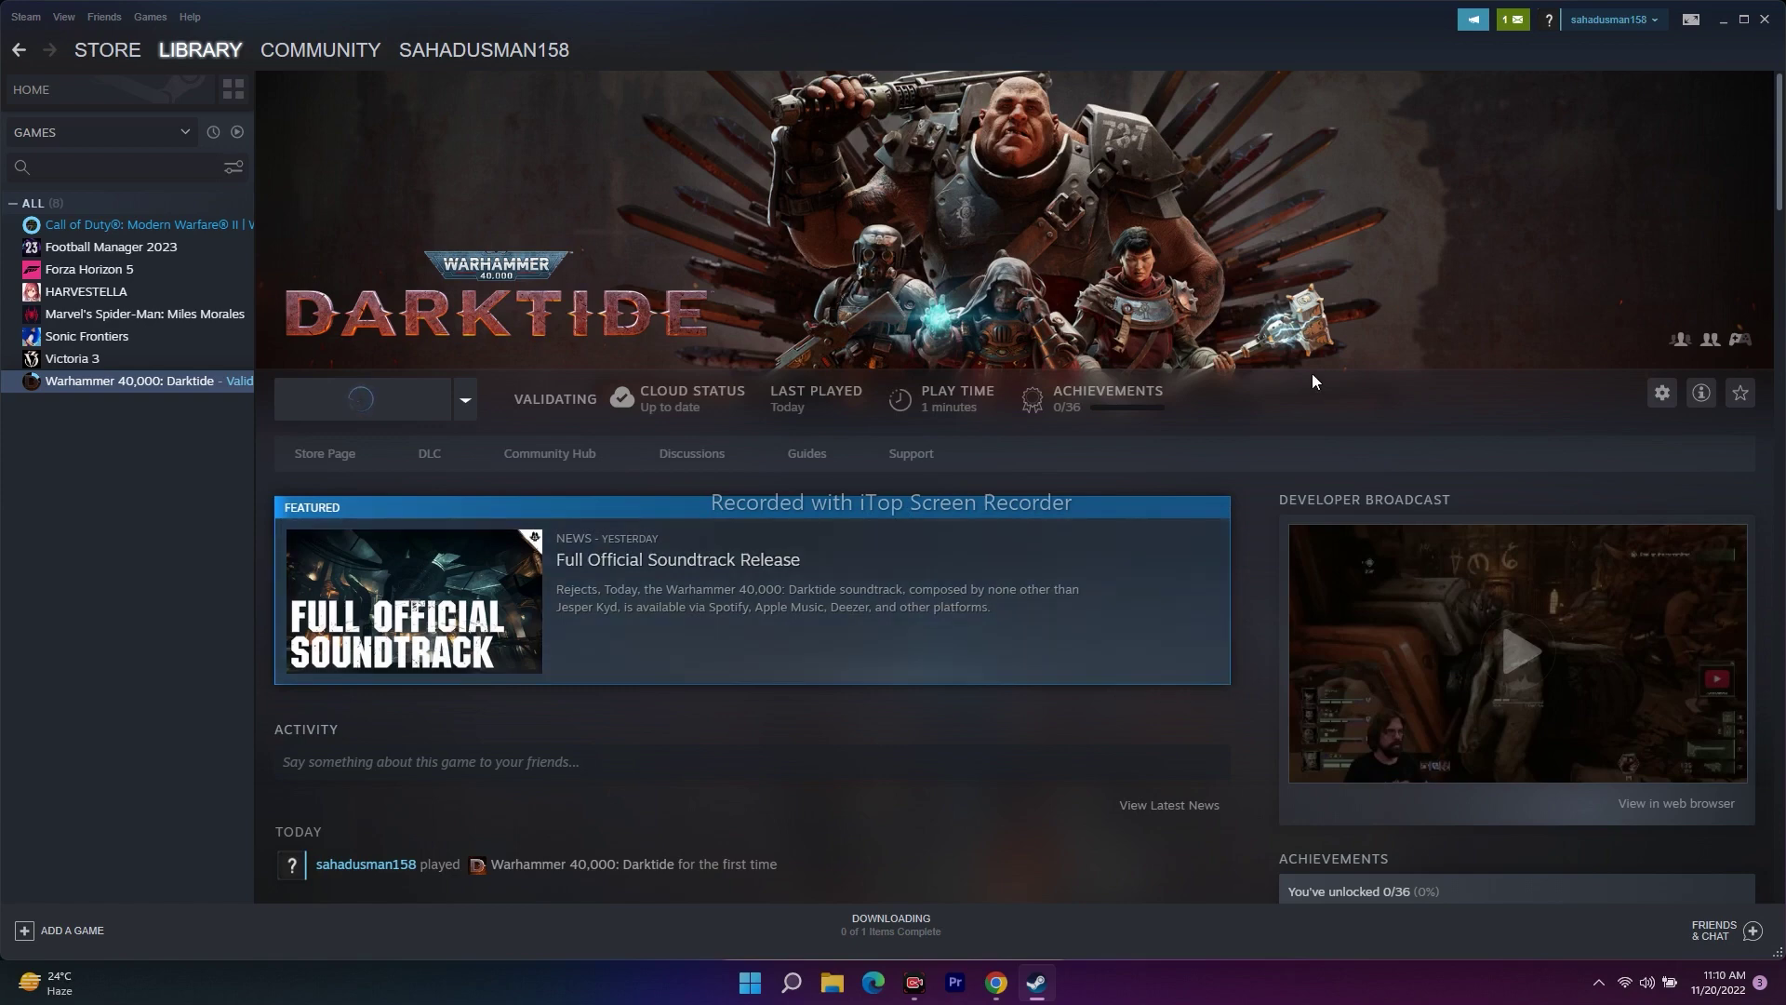
pyautogui.click(1716, 22)
pyautogui.click(792, 983)
# - Resync the clock by toggling Set time automatically off and on in Date & time
pyautogui.click(668, 661)
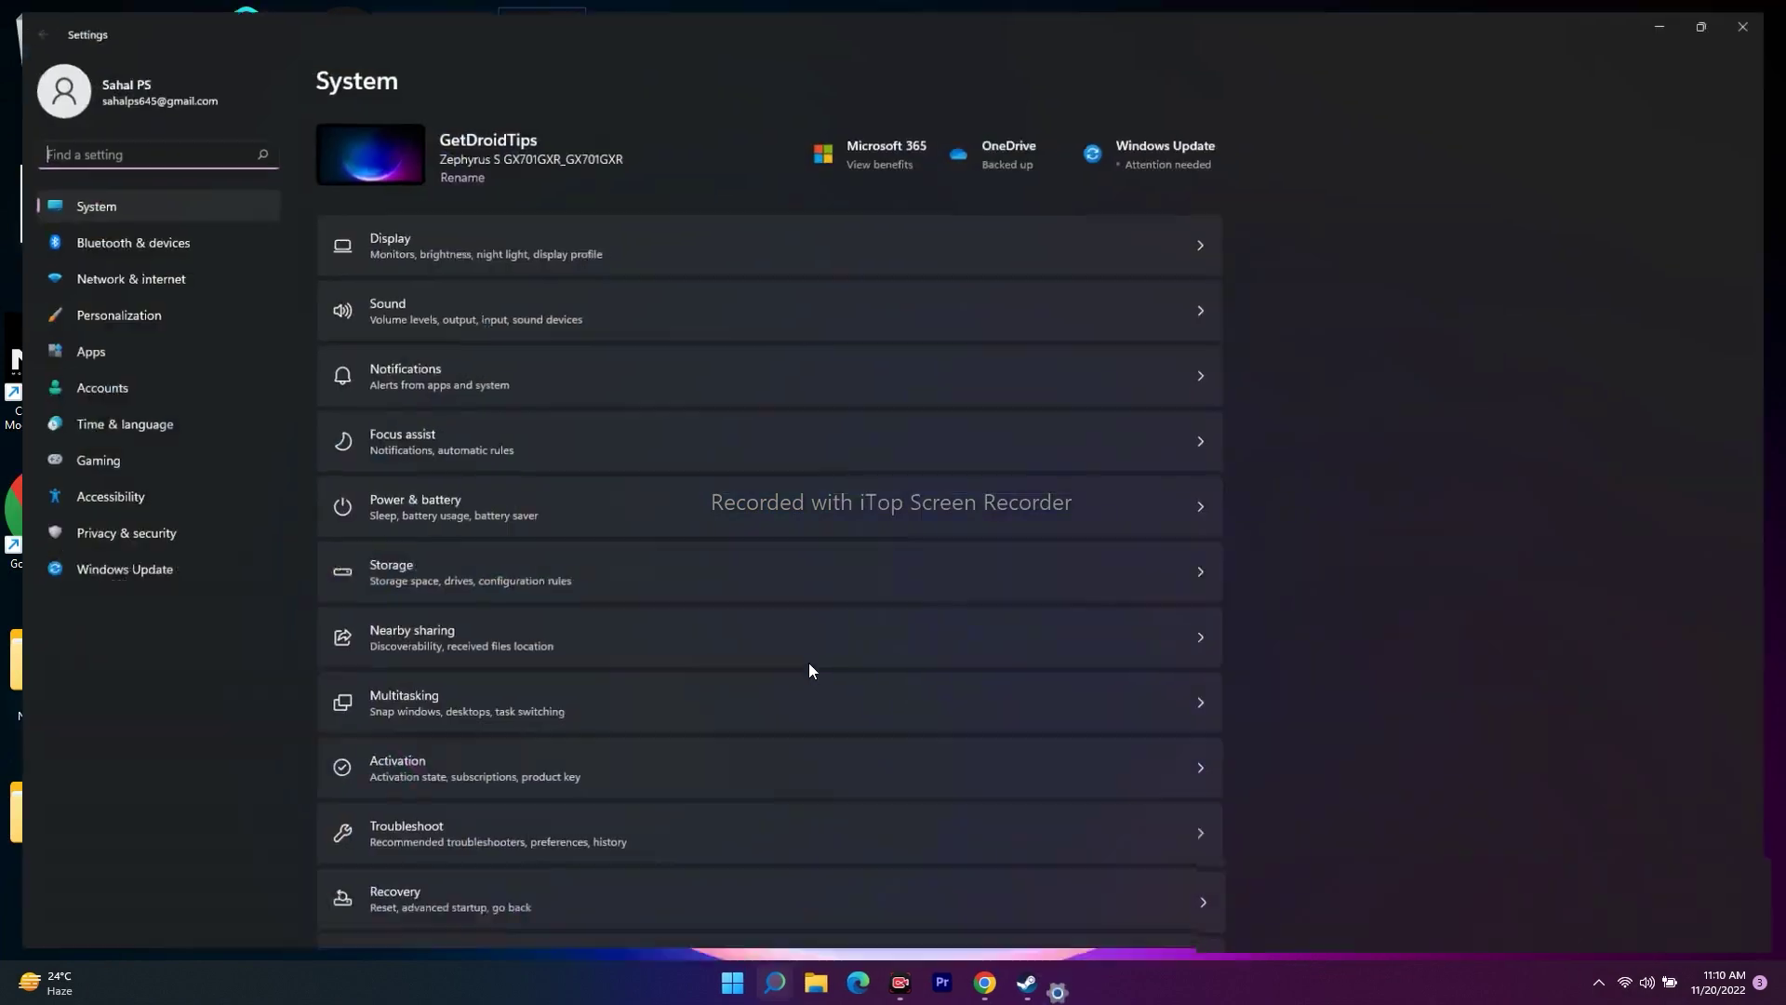
pyautogui.click(77, 425)
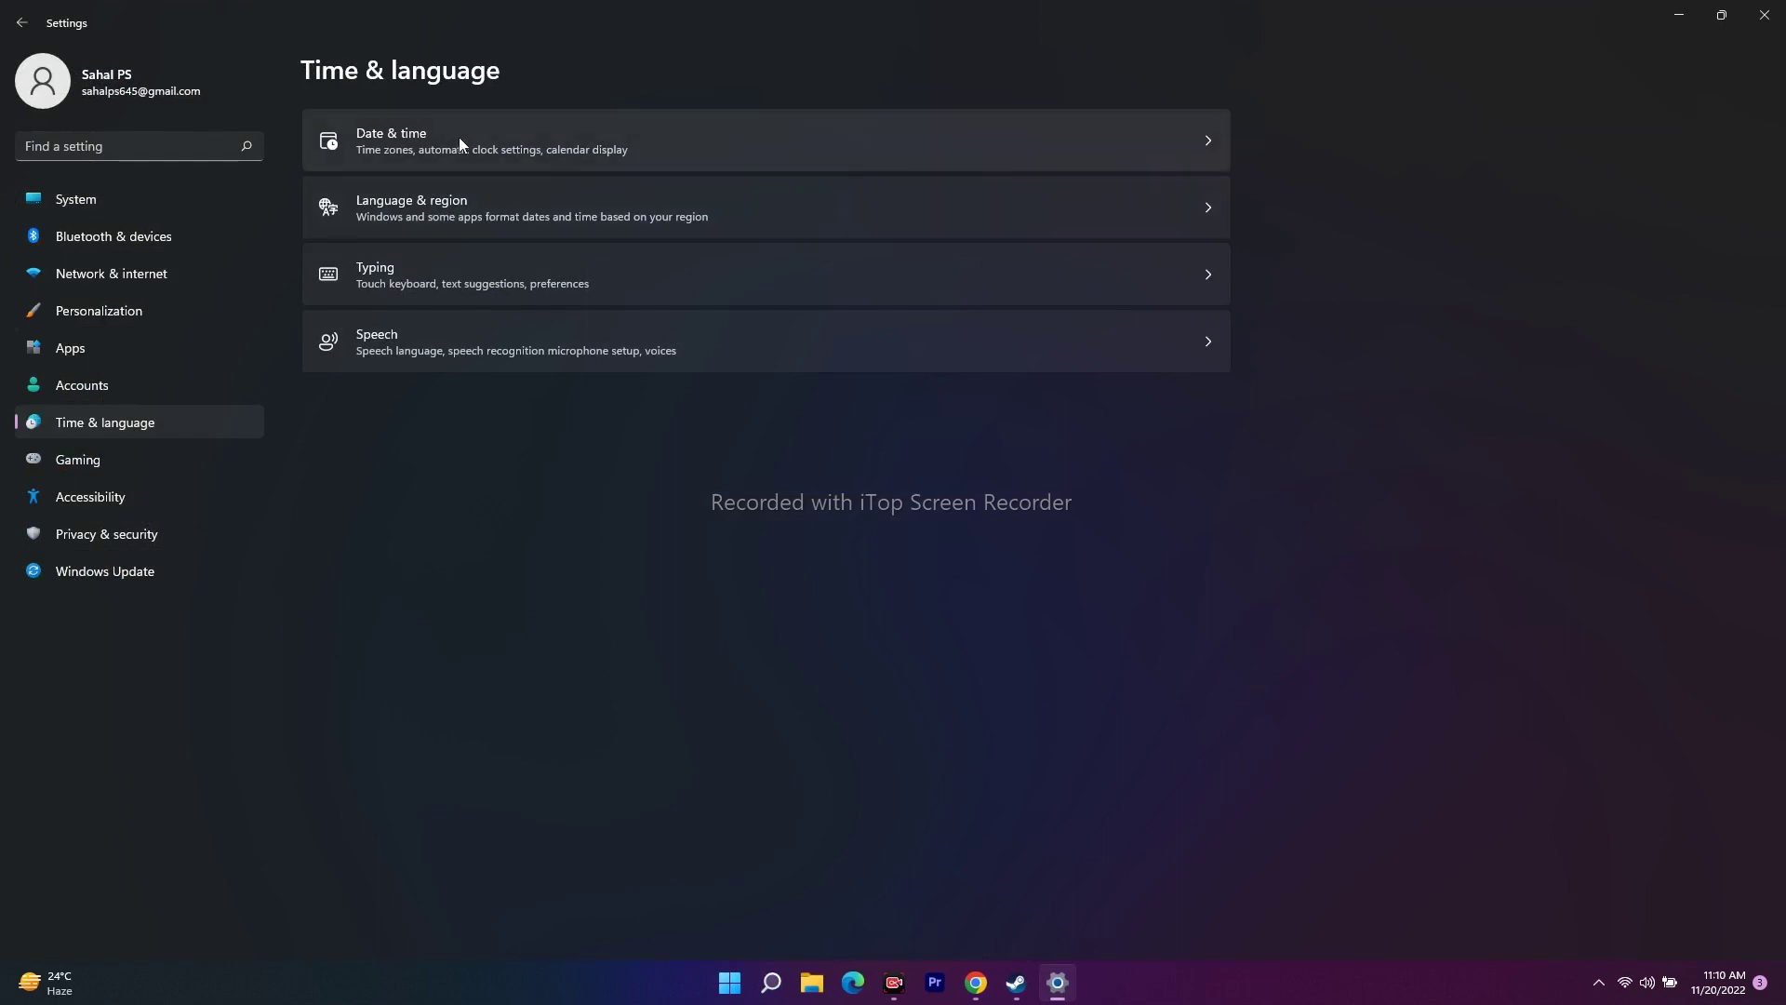
pyautogui.click(391, 136)
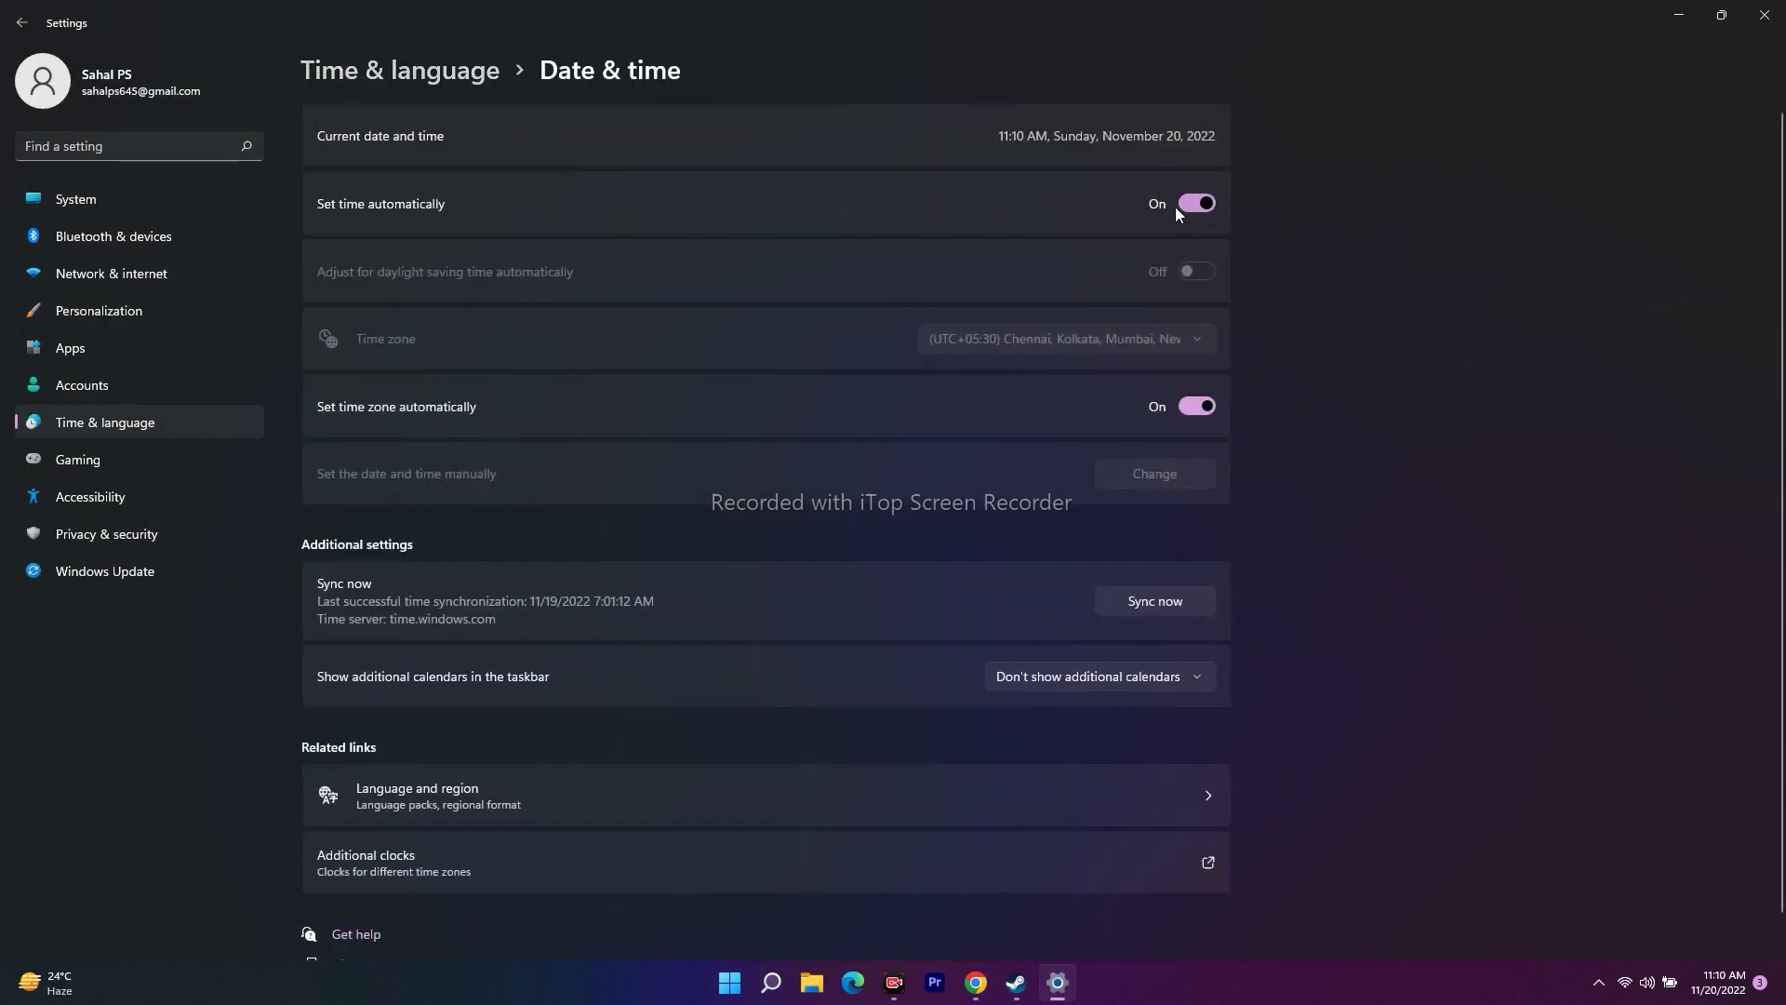
pyautogui.click(1194, 201)
pyautogui.click(1193, 200)
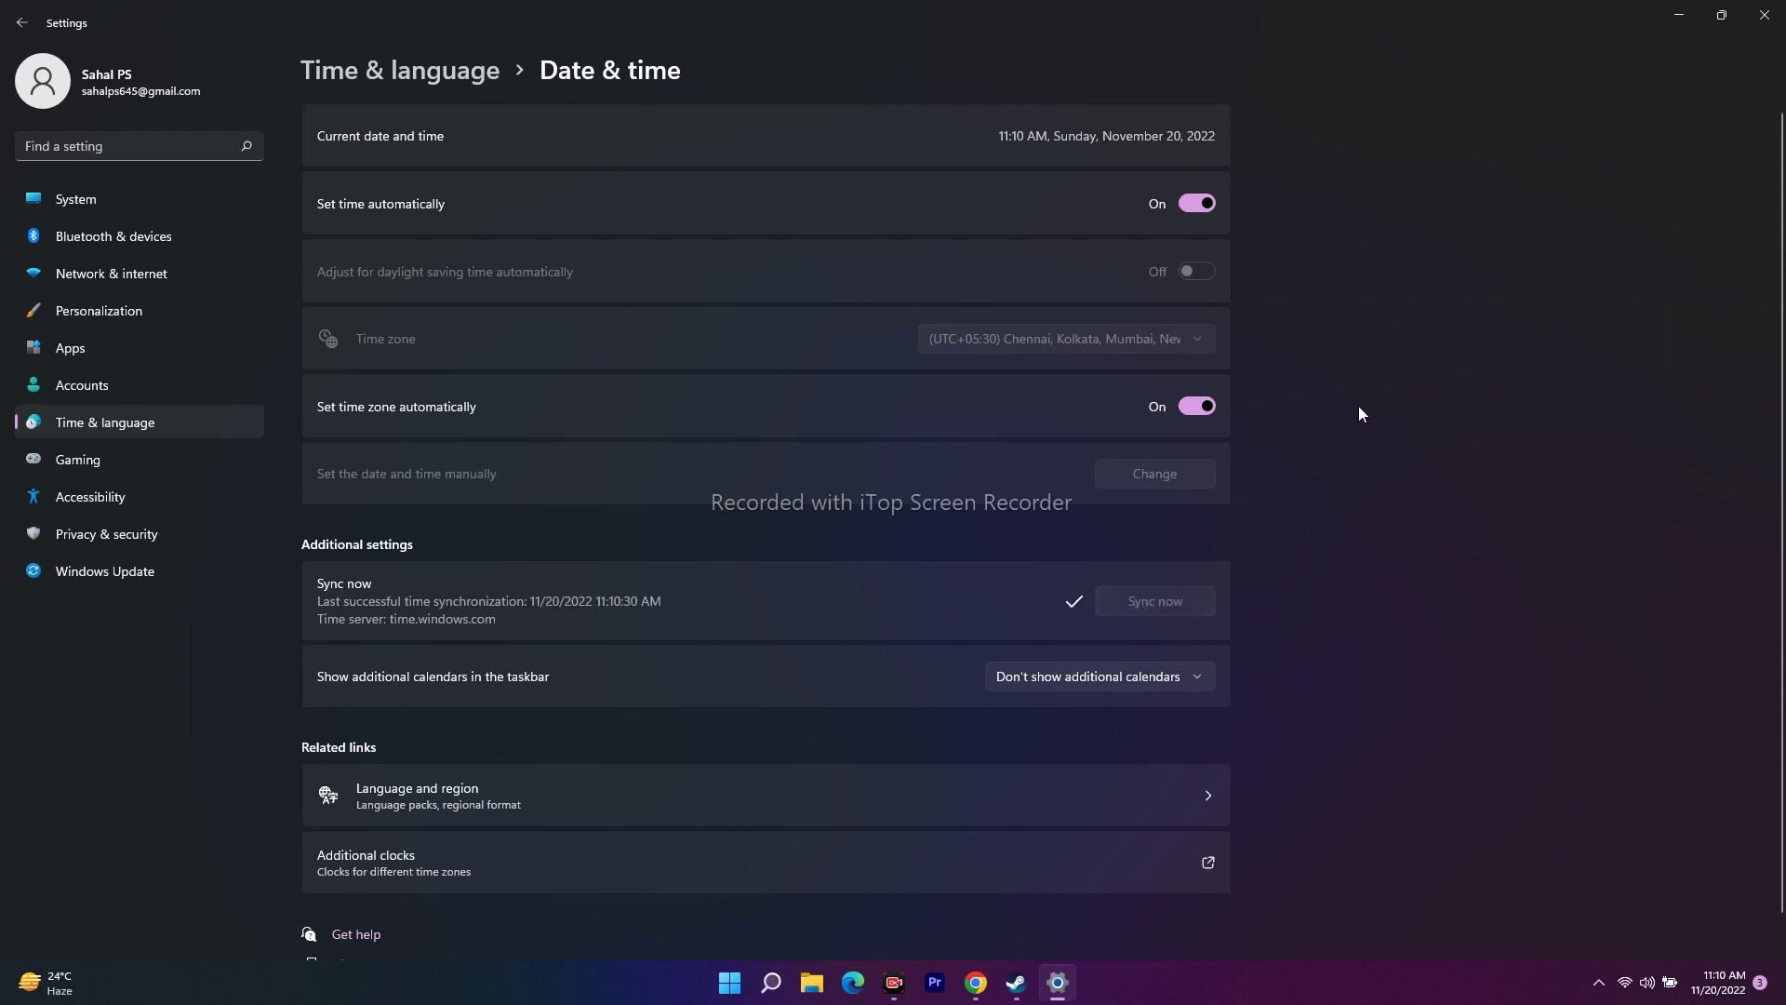
# - Check the Language & region settings (country India), then close Settings
pyautogui.click(20, 30)
pyautogui.click(441, 204)
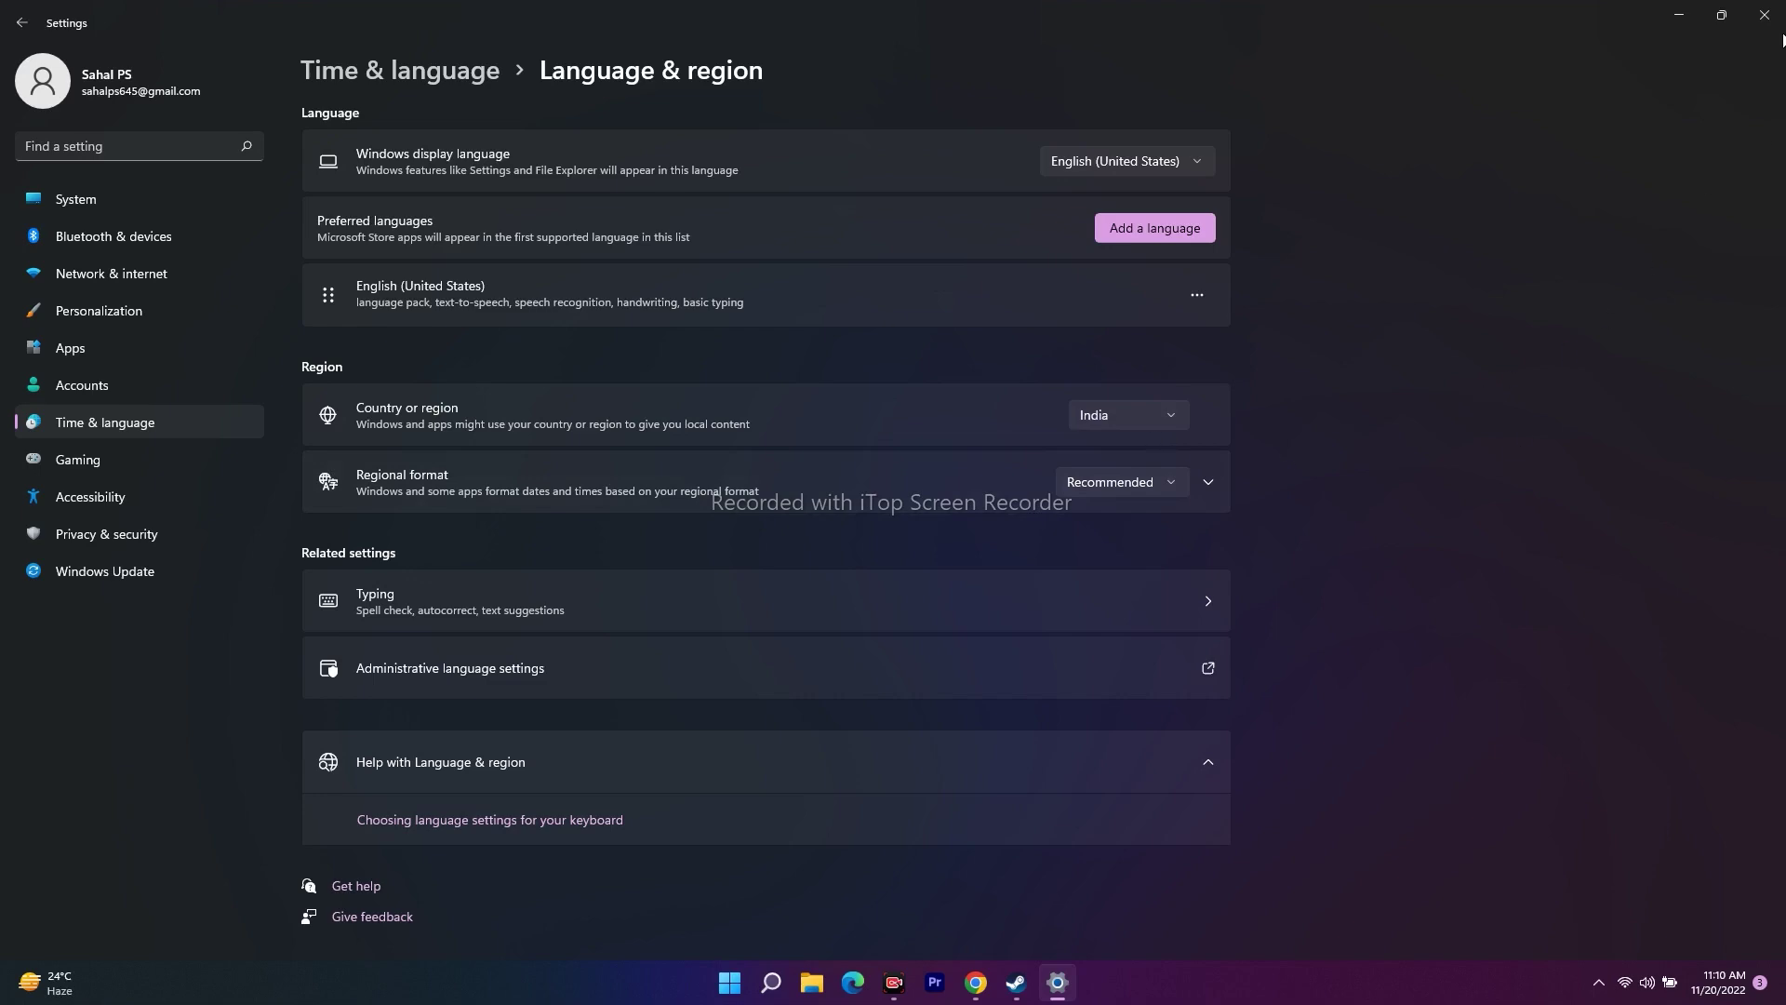
pyautogui.click(1764, 15)
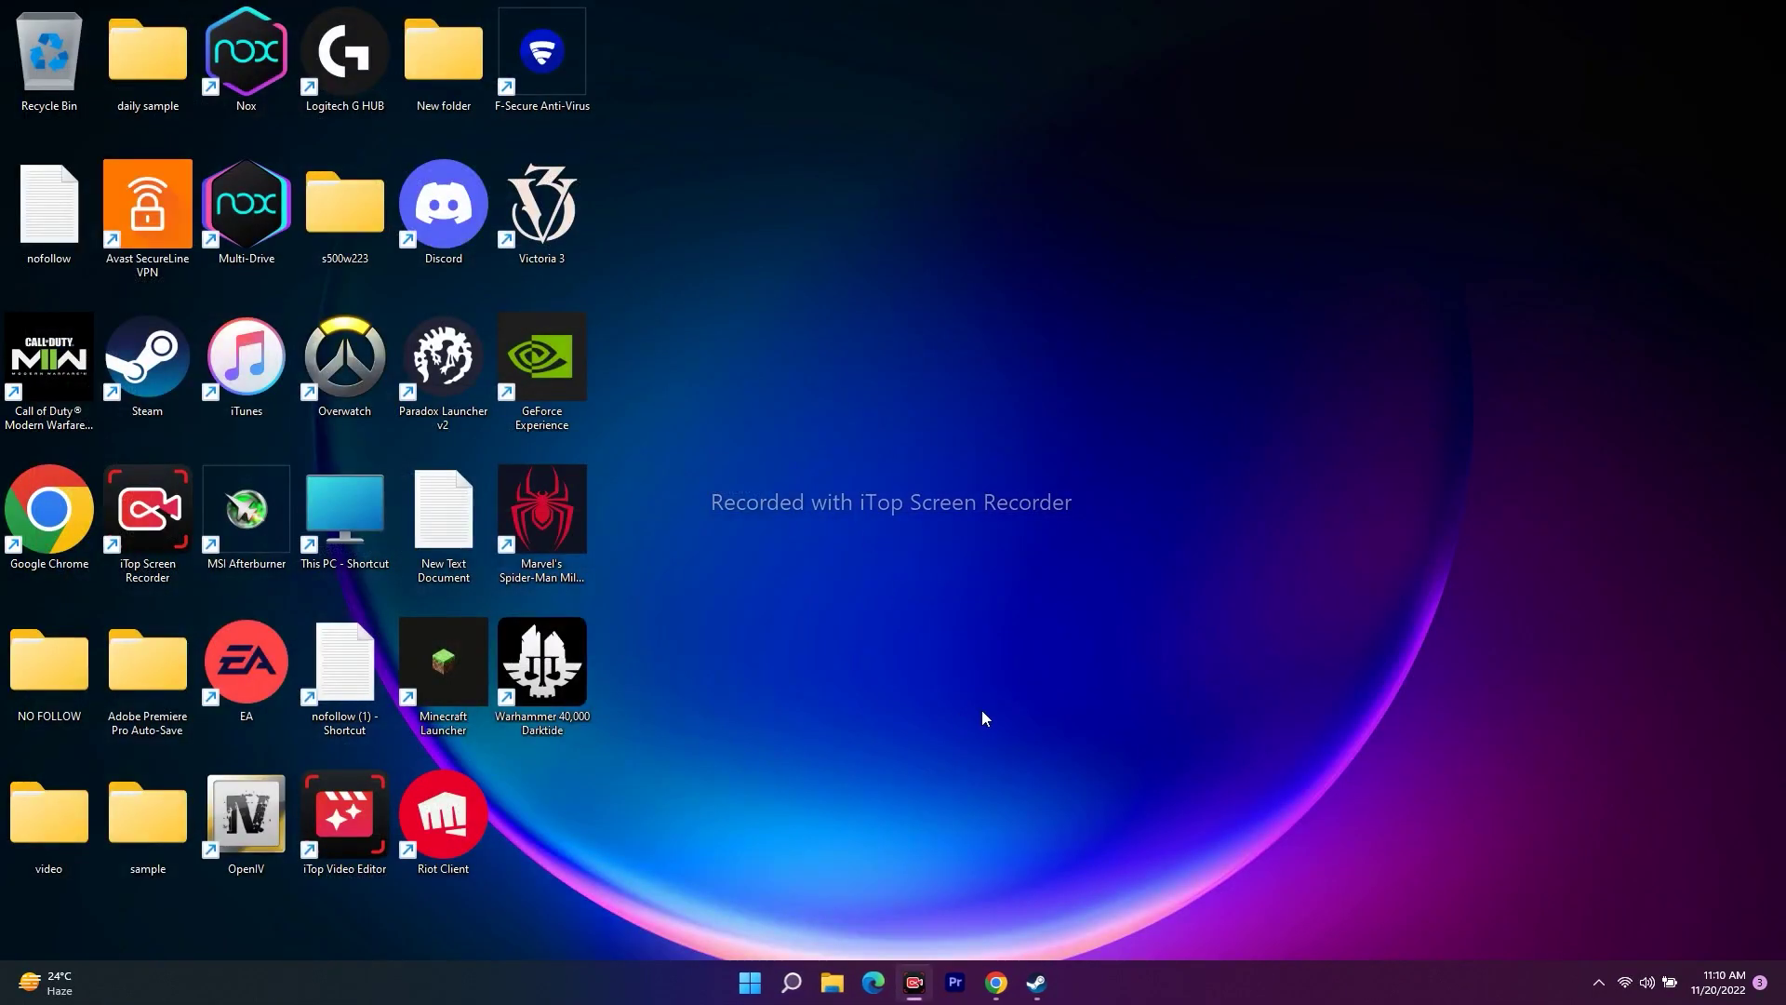
# - Confirm Steam is still validating Darktide, minimize Steam, and open Windows Settings
pyautogui.click(1054, 988)
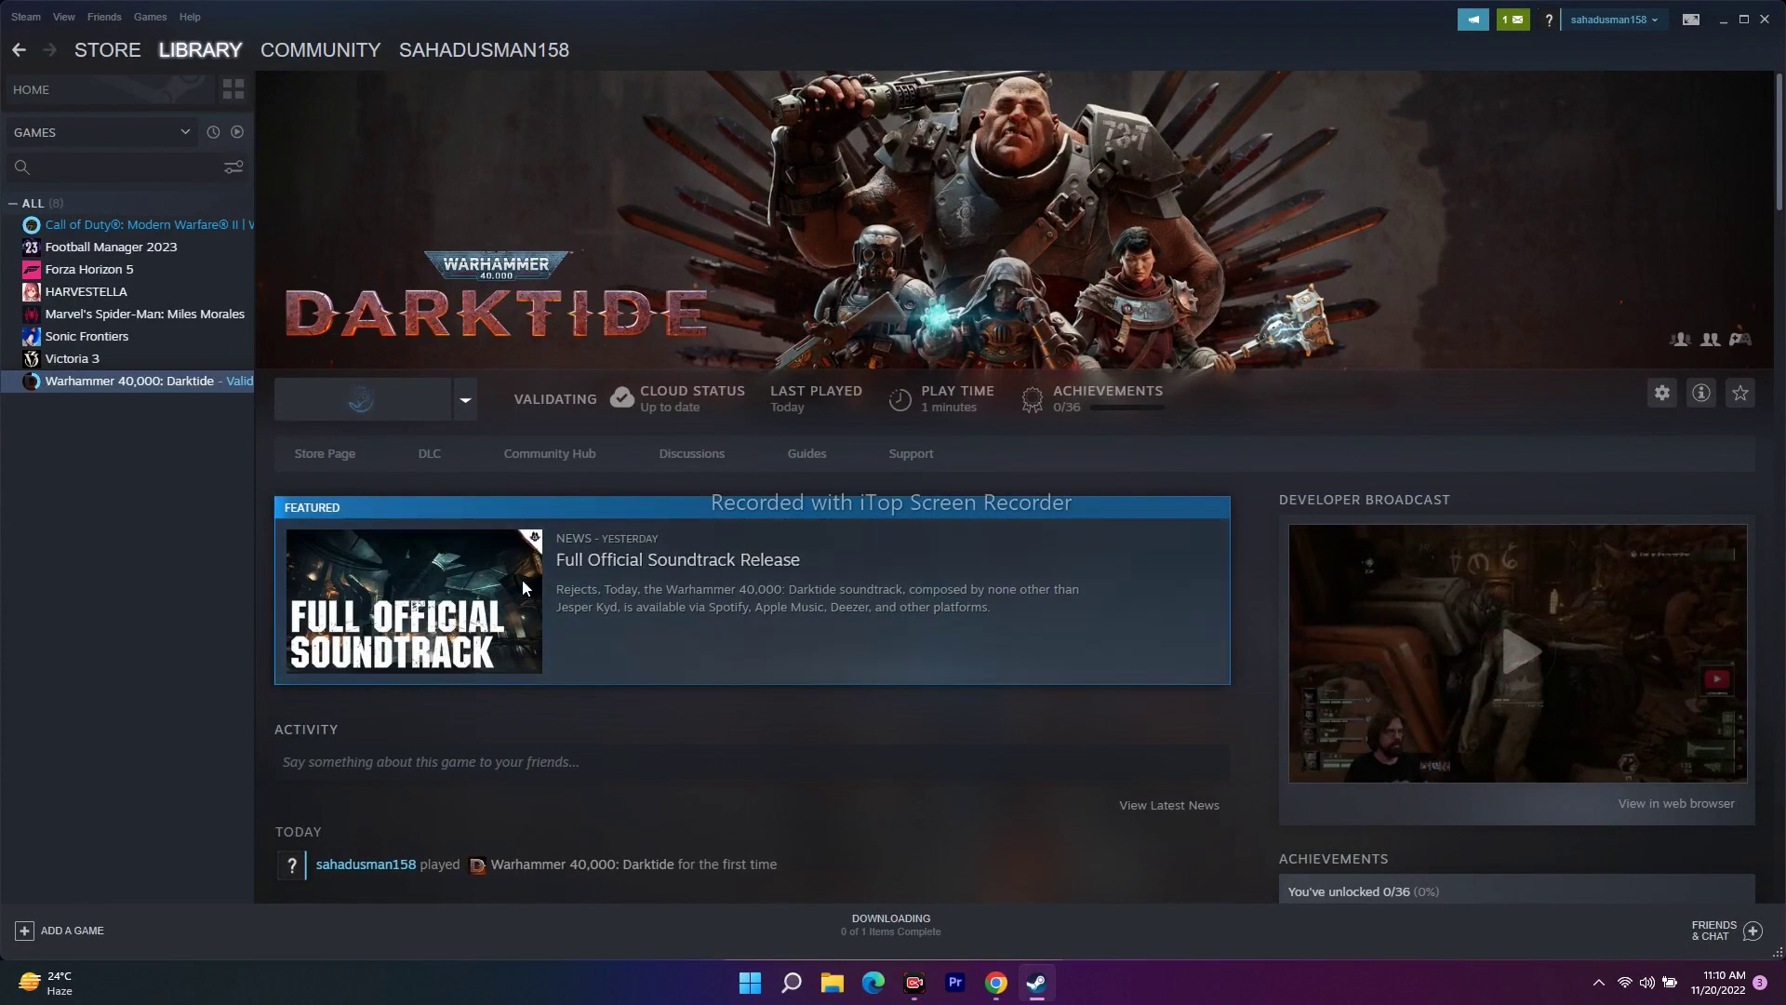
pyautogui.click(1723, 18)
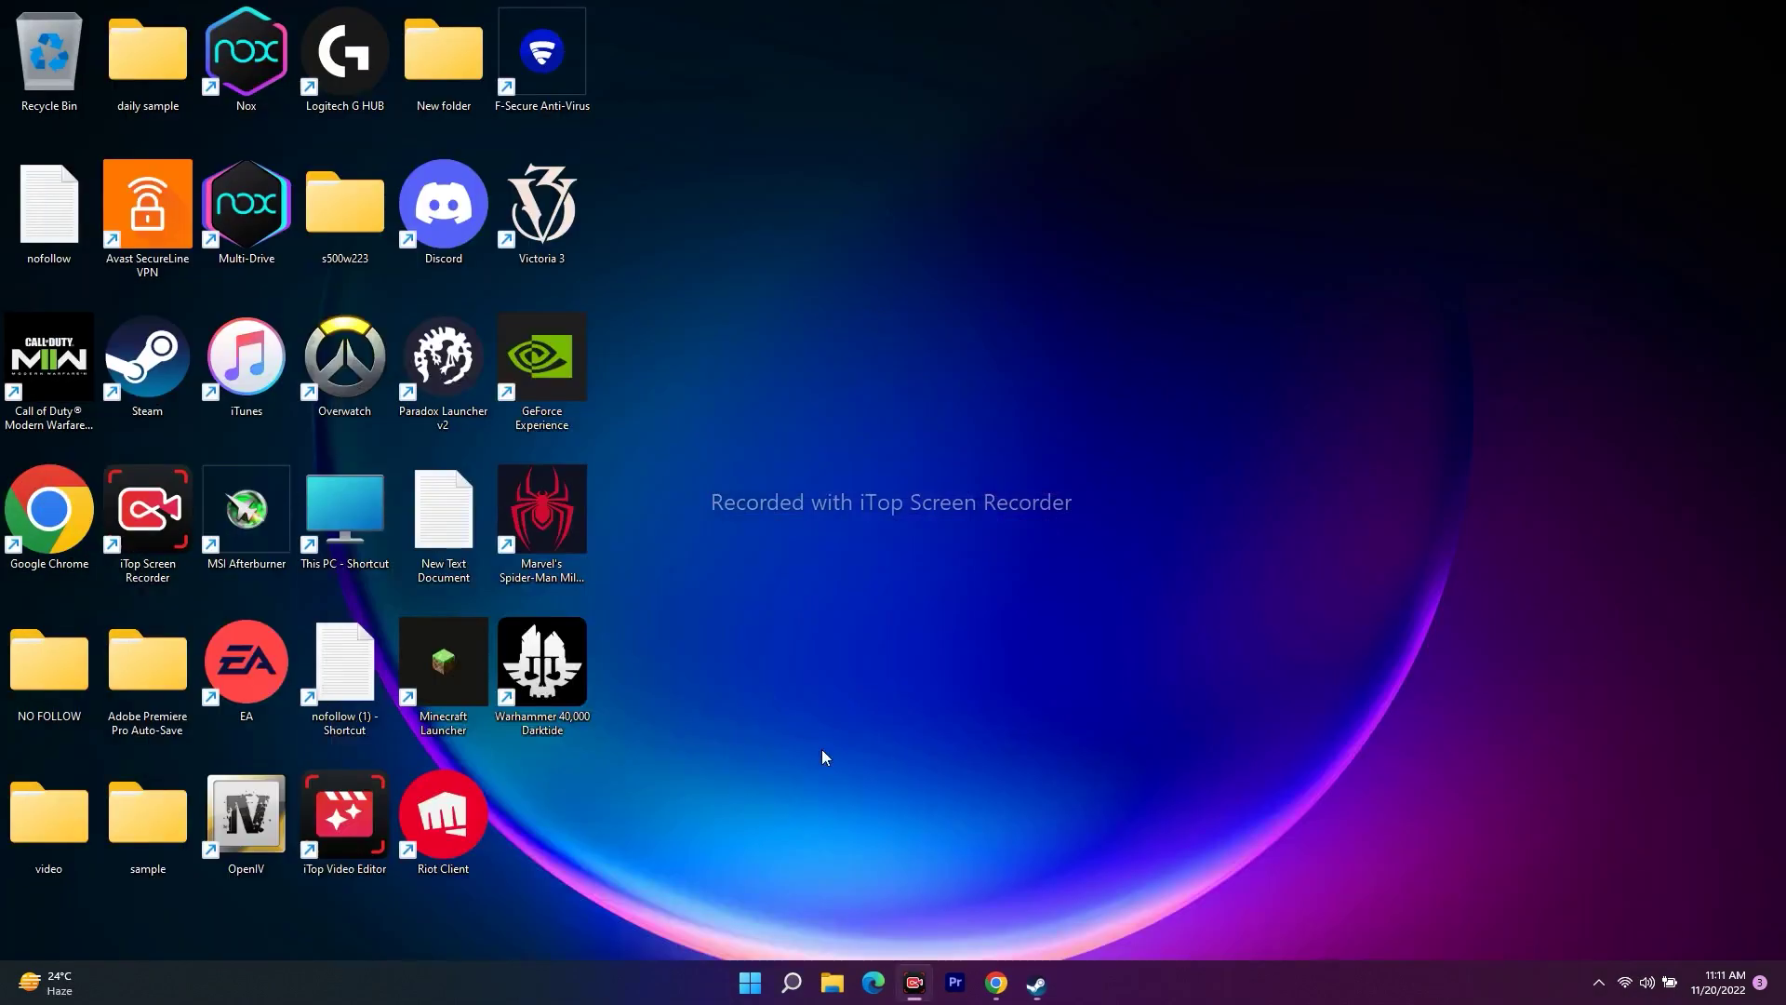
pyautogui.click(792, 983)
pyautogui.click(603, 668)
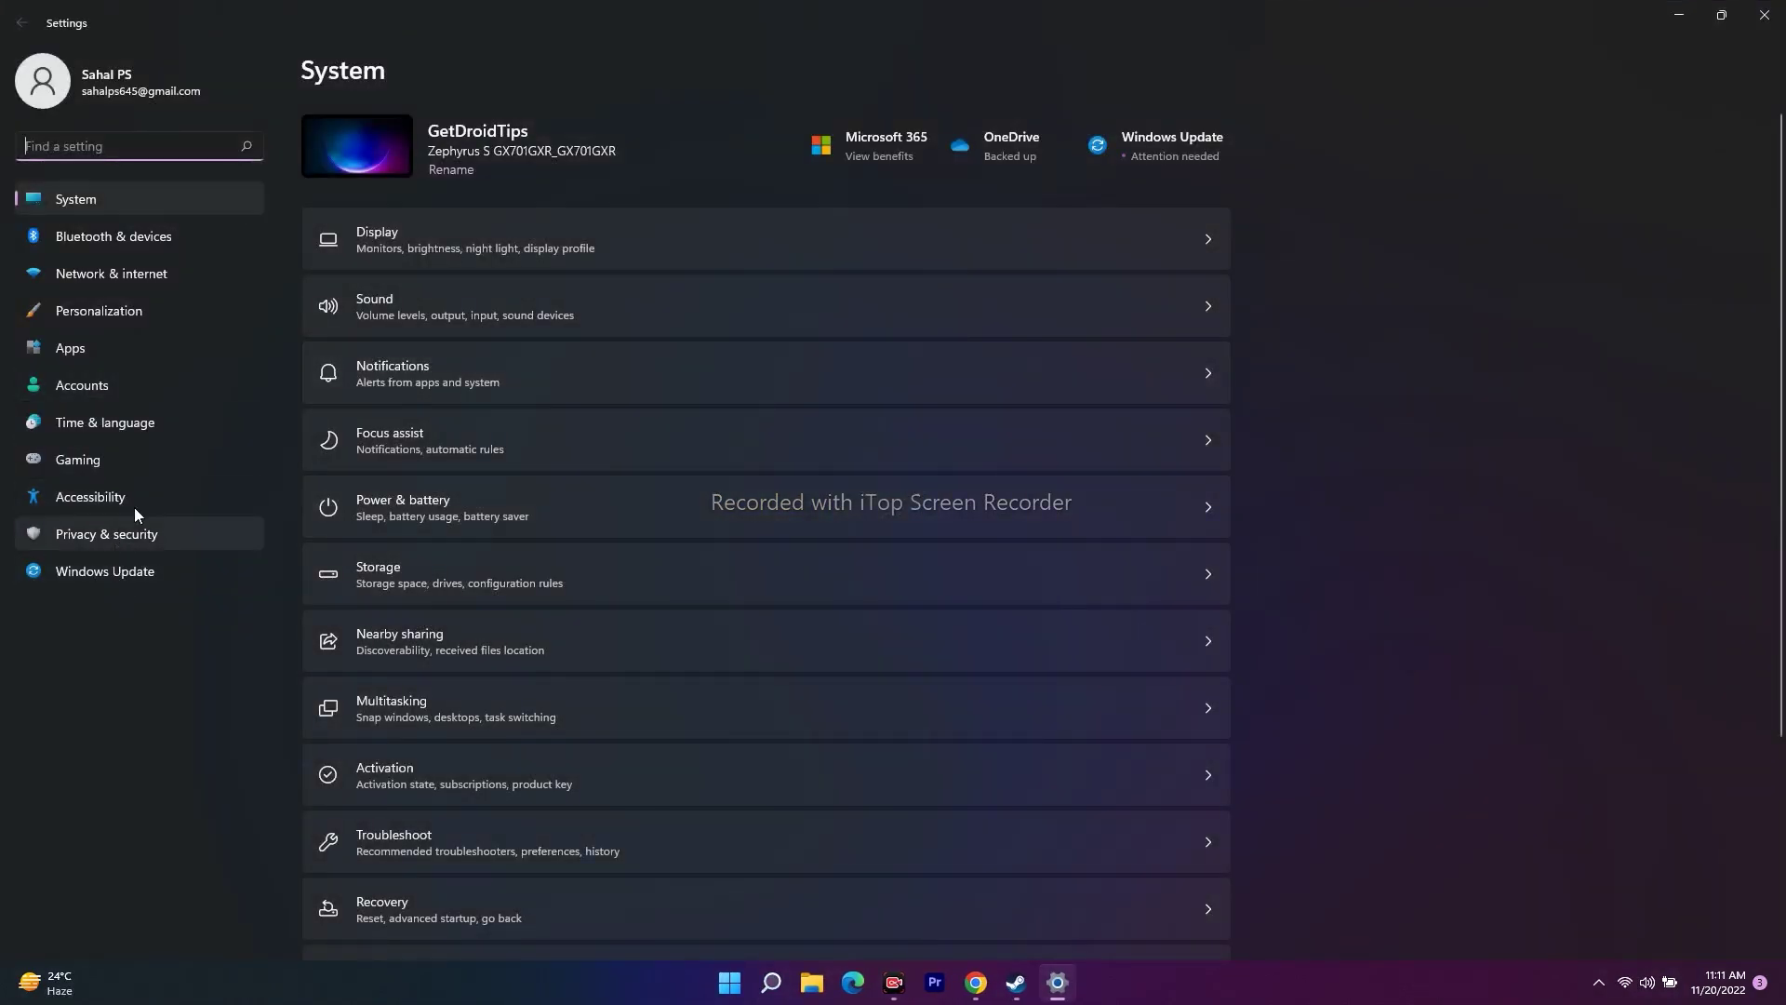
# - Turn off automatic proxy detection under Network & internet > Proxy, then minimize Steam again
pyautogui.click(144, 276)
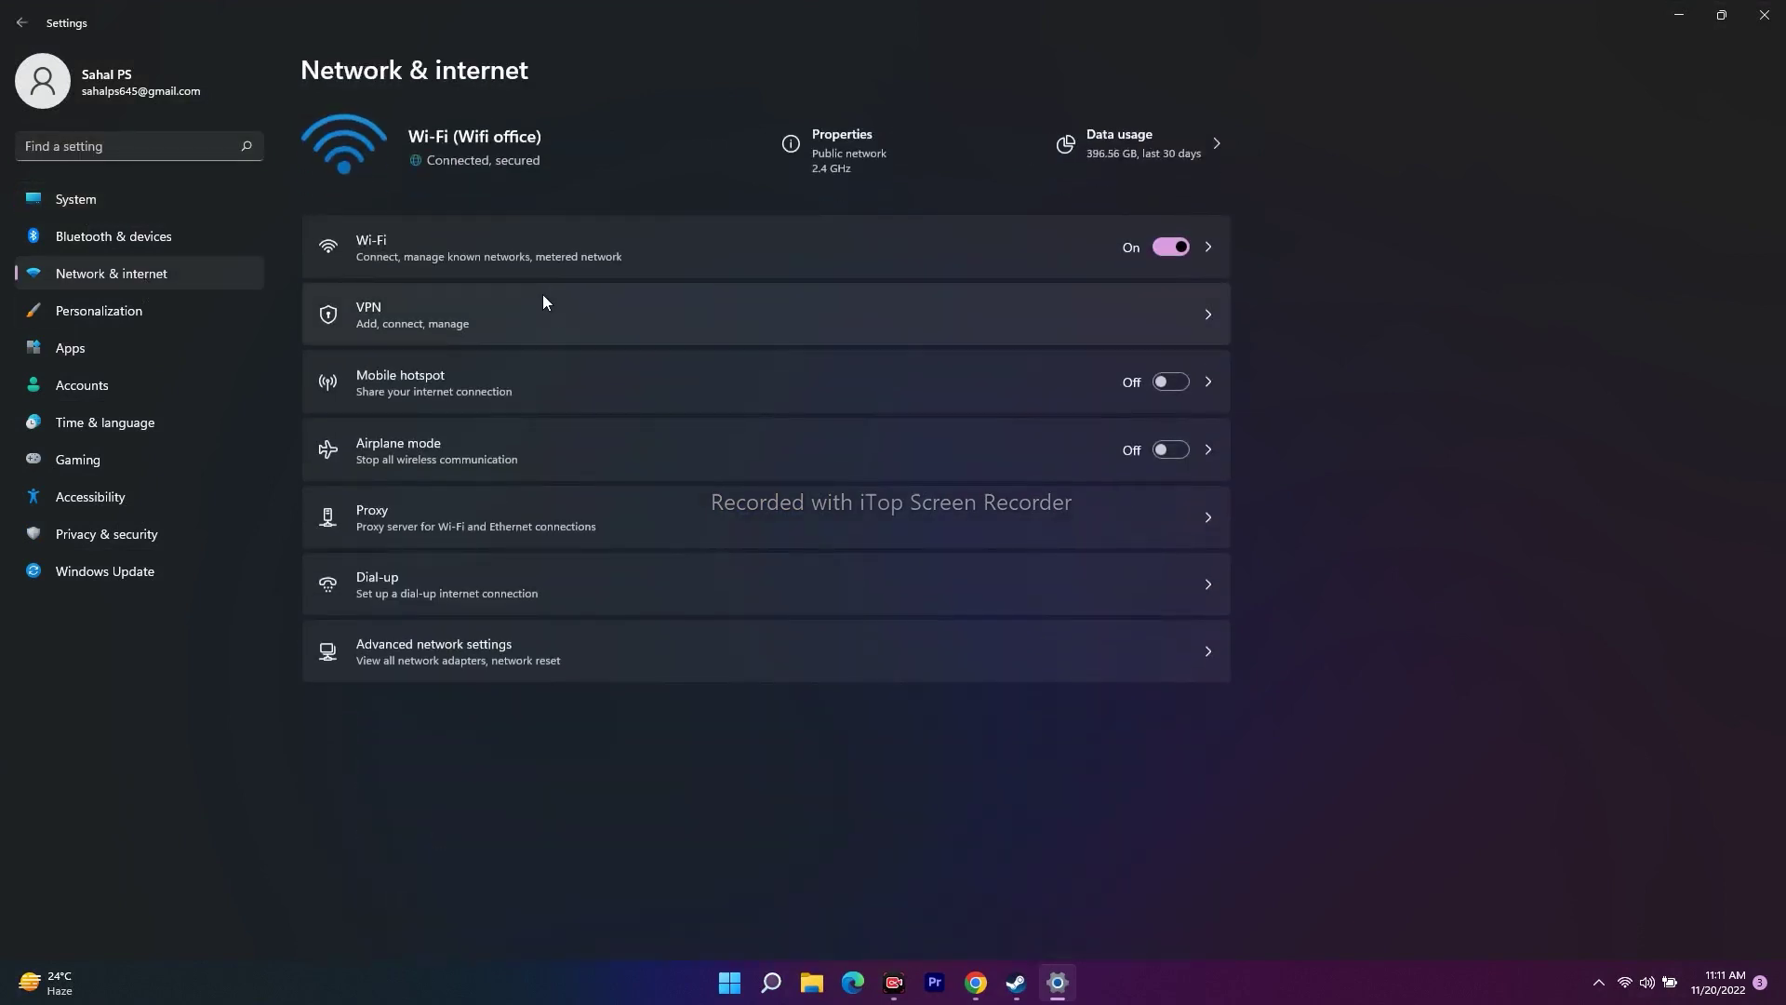
pyautogui.click(372, 515)
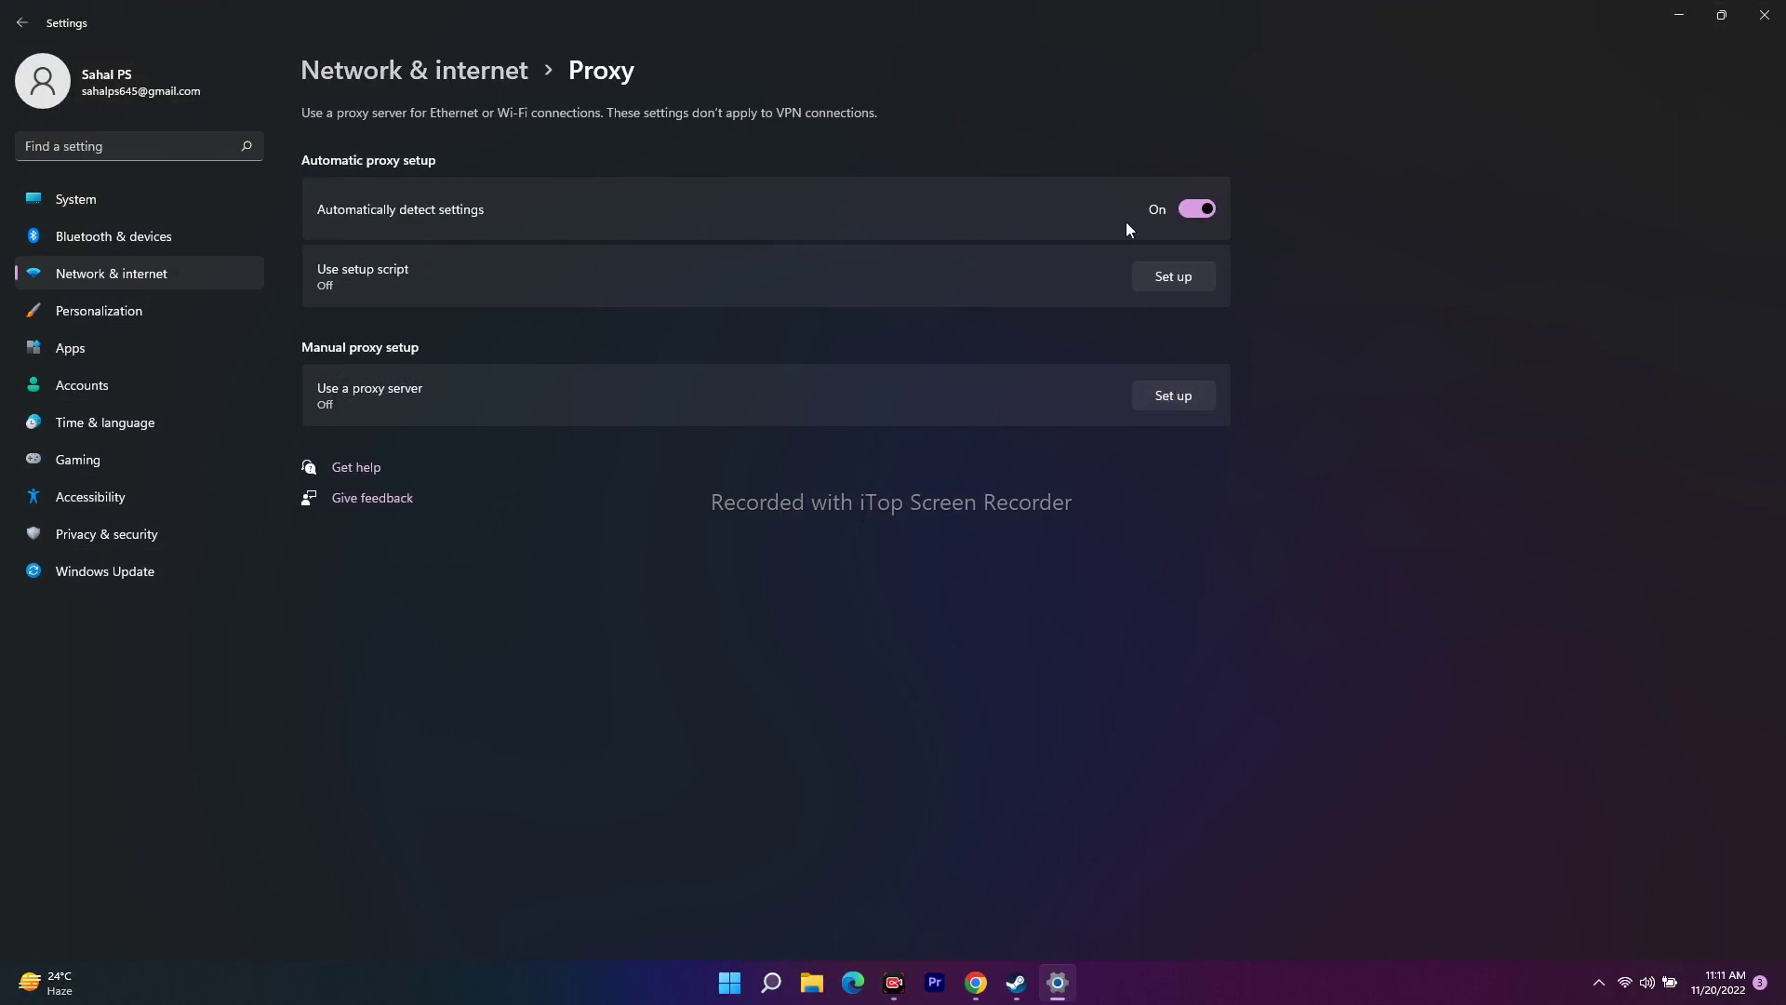
pyautogui.click(1199, 212)
pyautogui.click(1764, 15)
pyautogui.click(1016, 983)
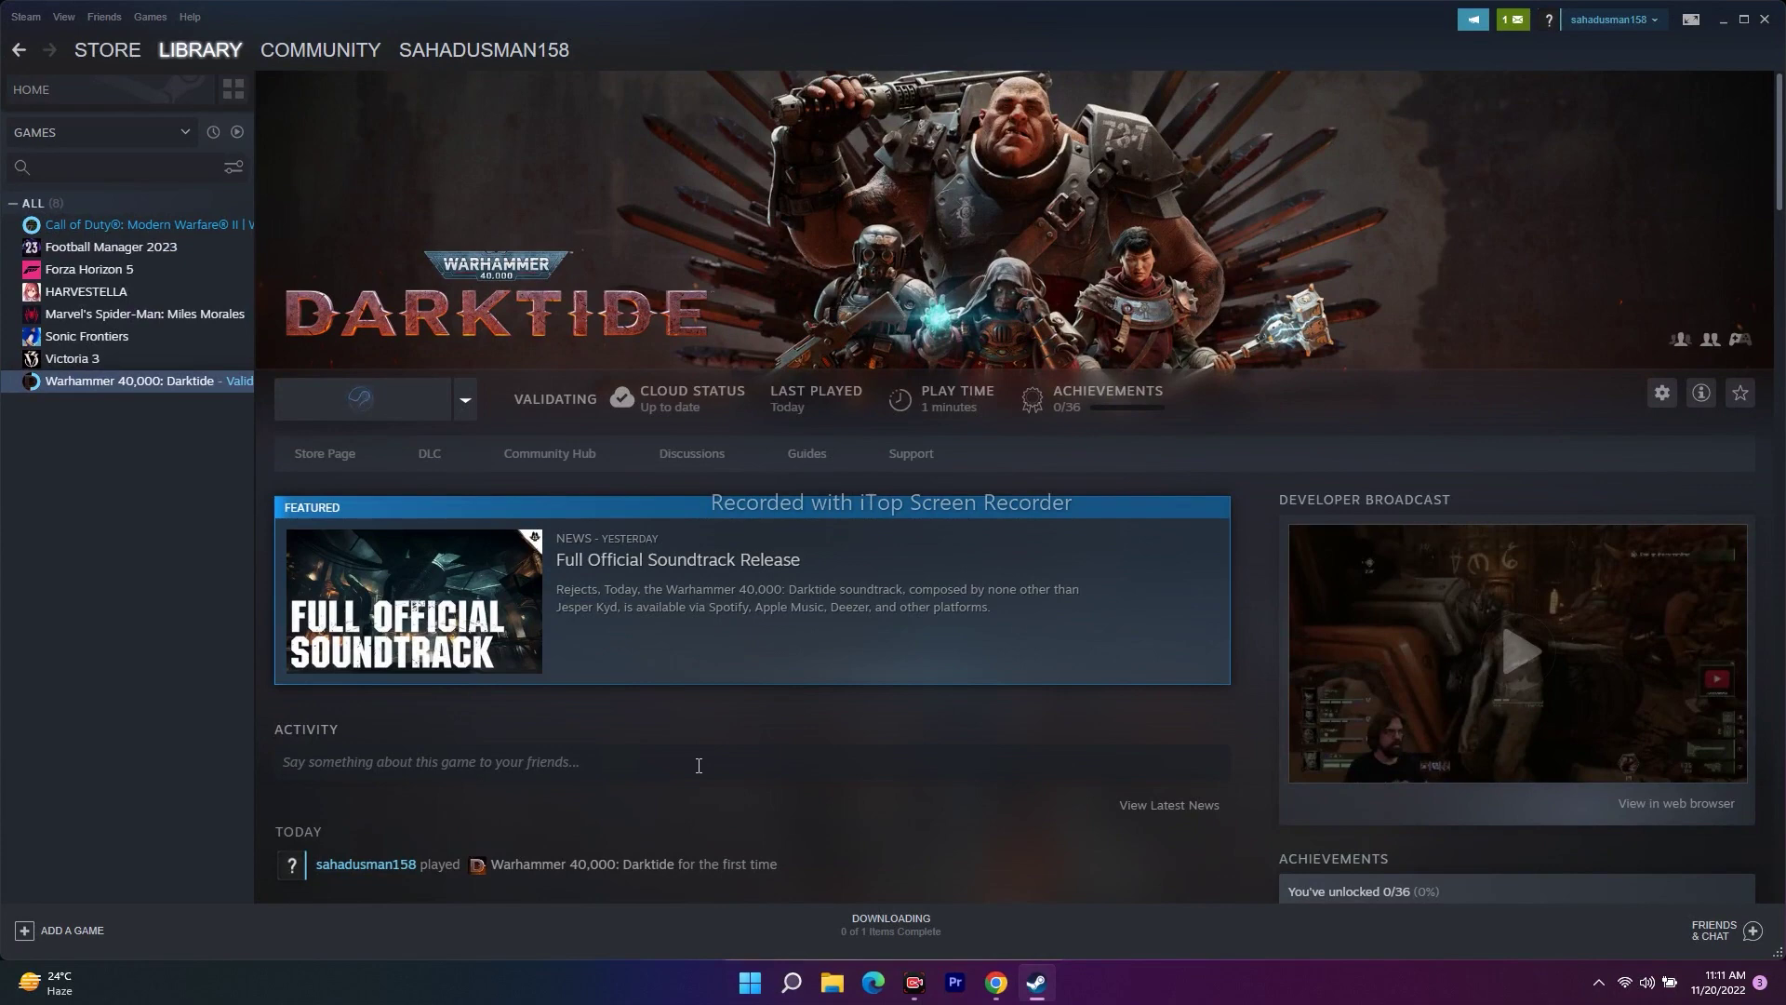
pyautogui.click(1722, 19)
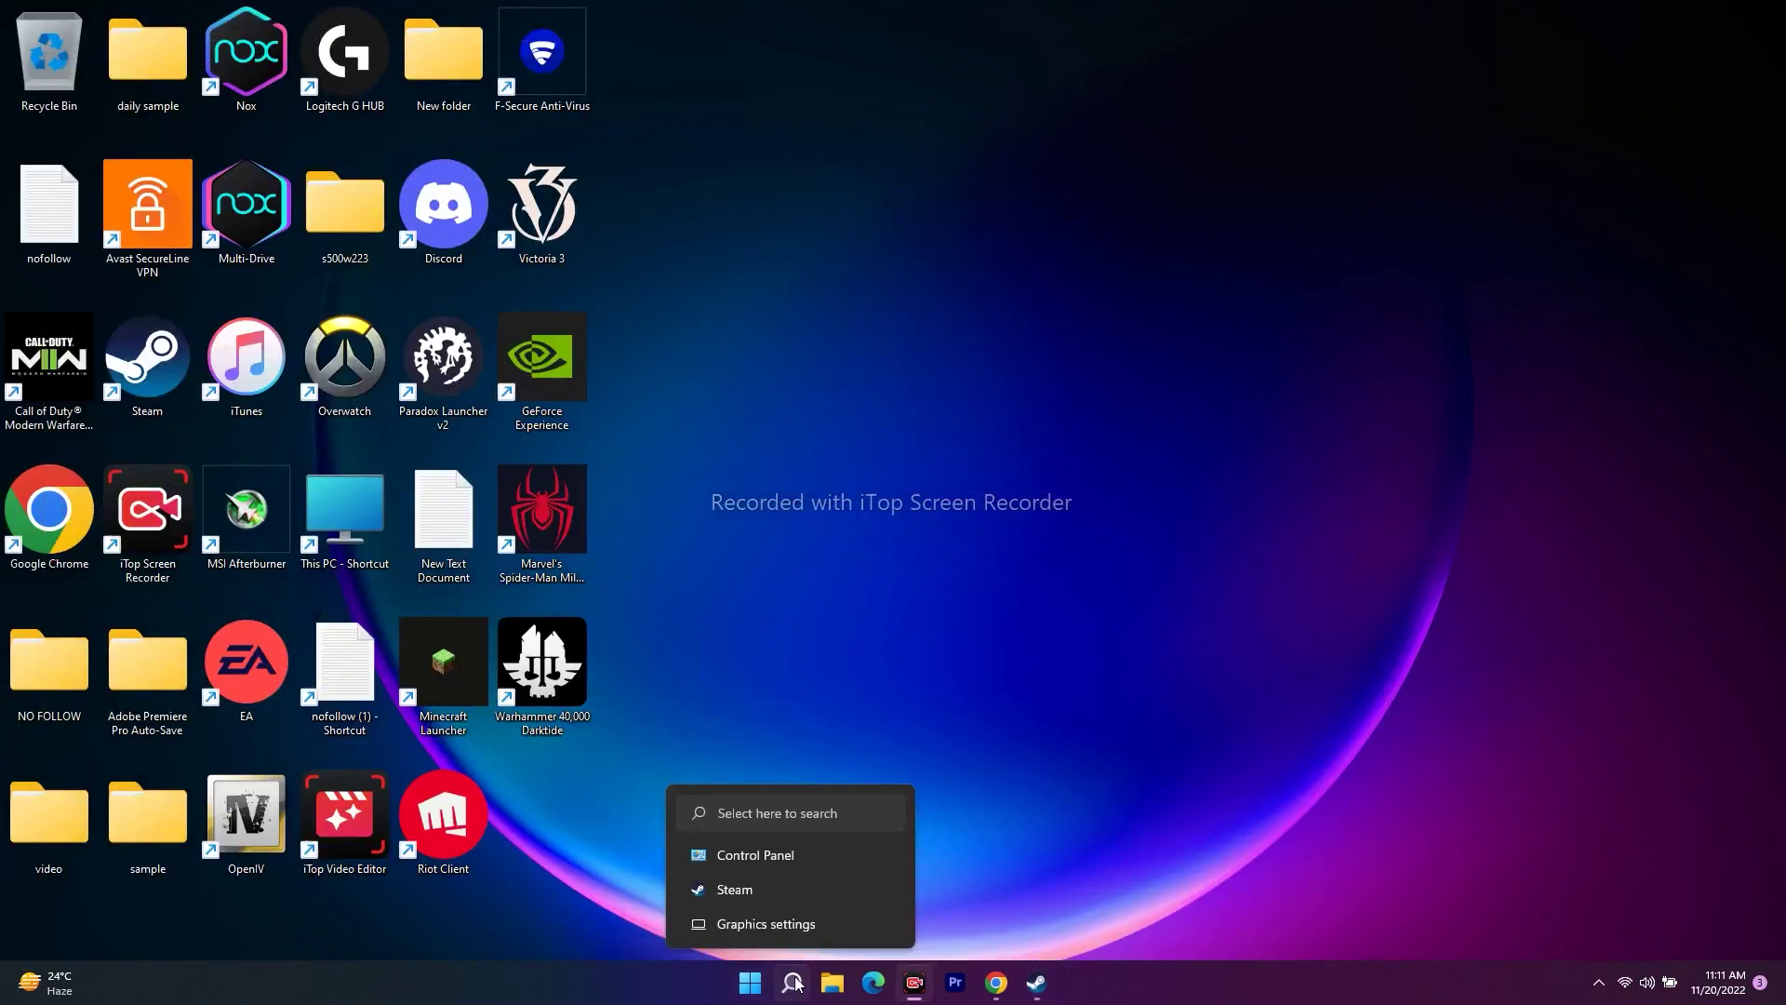
# - Open Advanced network settings and review the network adapter connections list before closing it
pyautogui.click(797, 982)
pyautogui.click(629, 676)
pyautogui.click(173, 277)
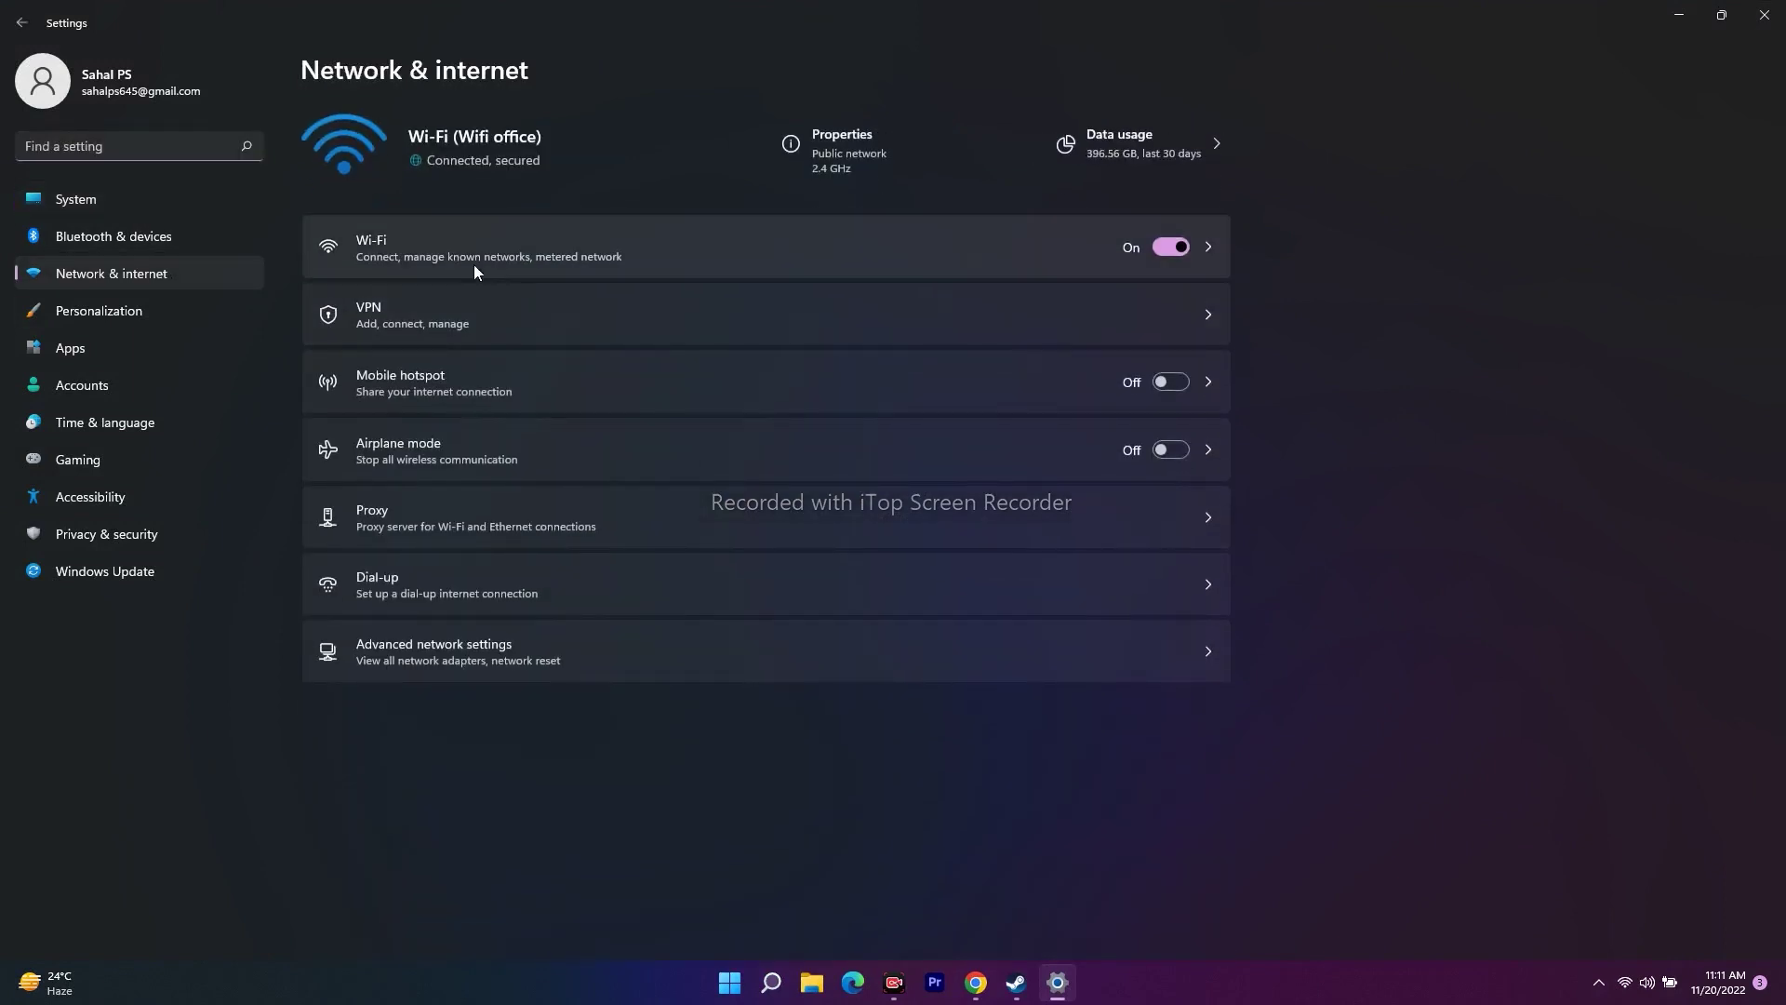
pyautogui.click(454, 649)
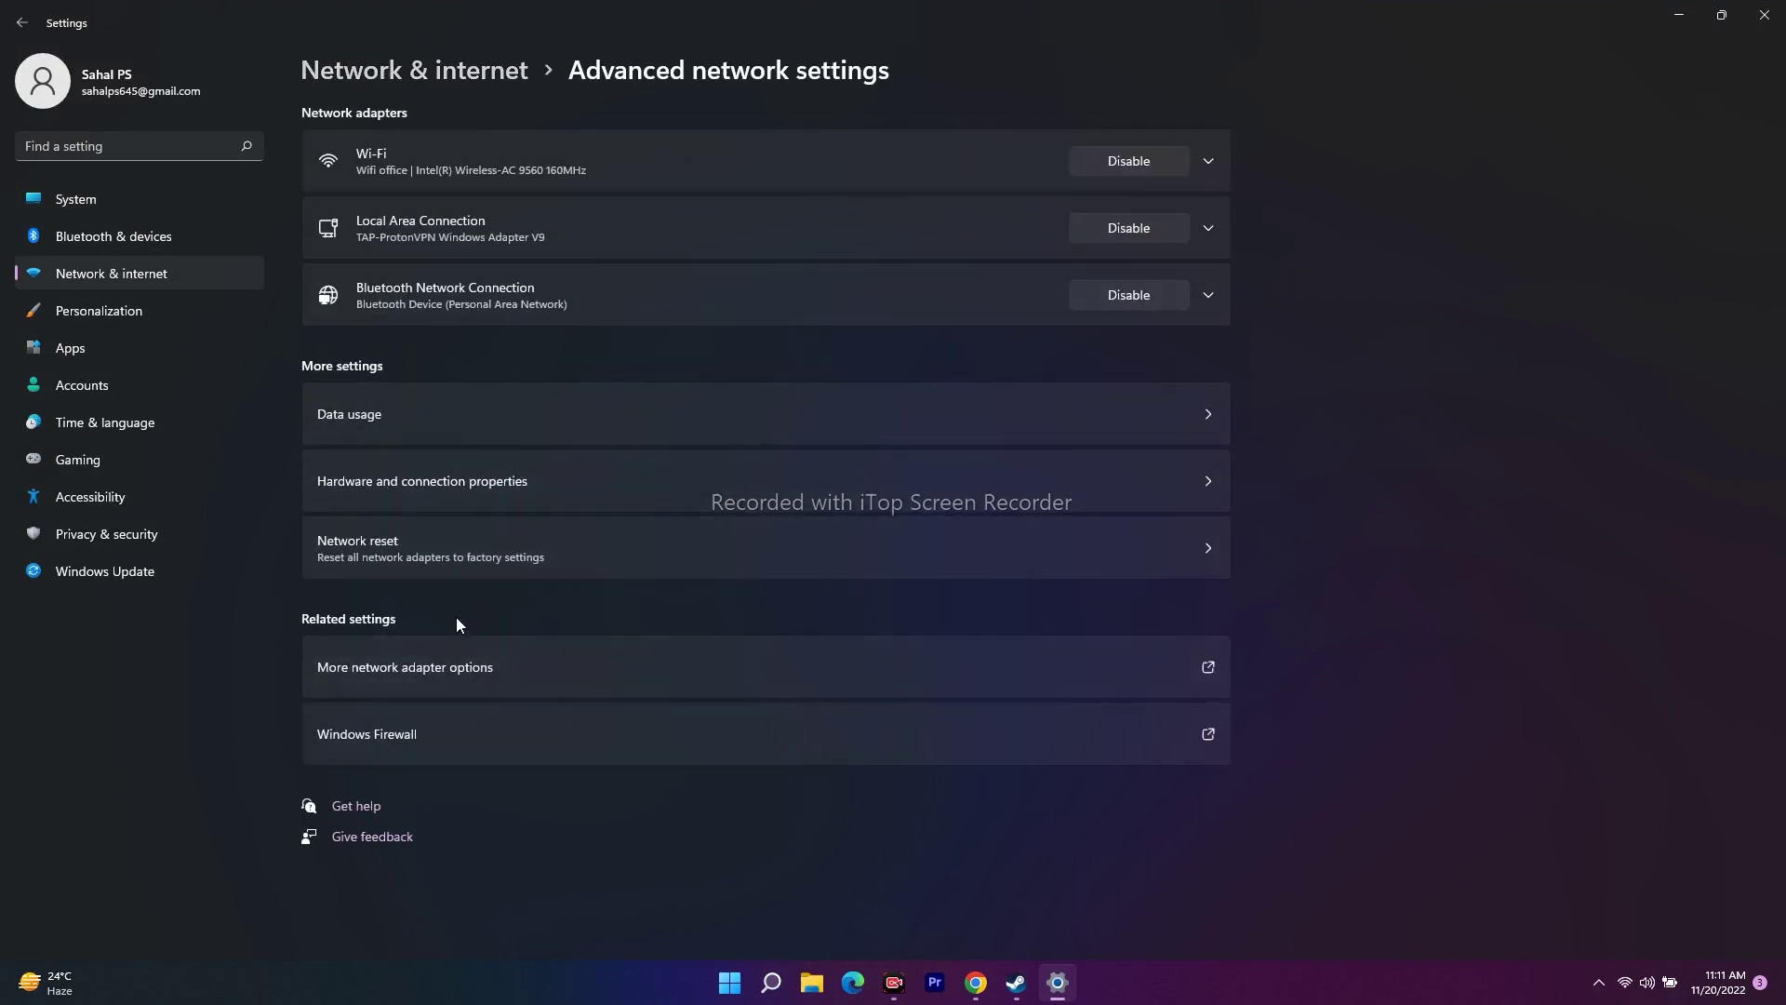
pyautogui.click(377, 671)
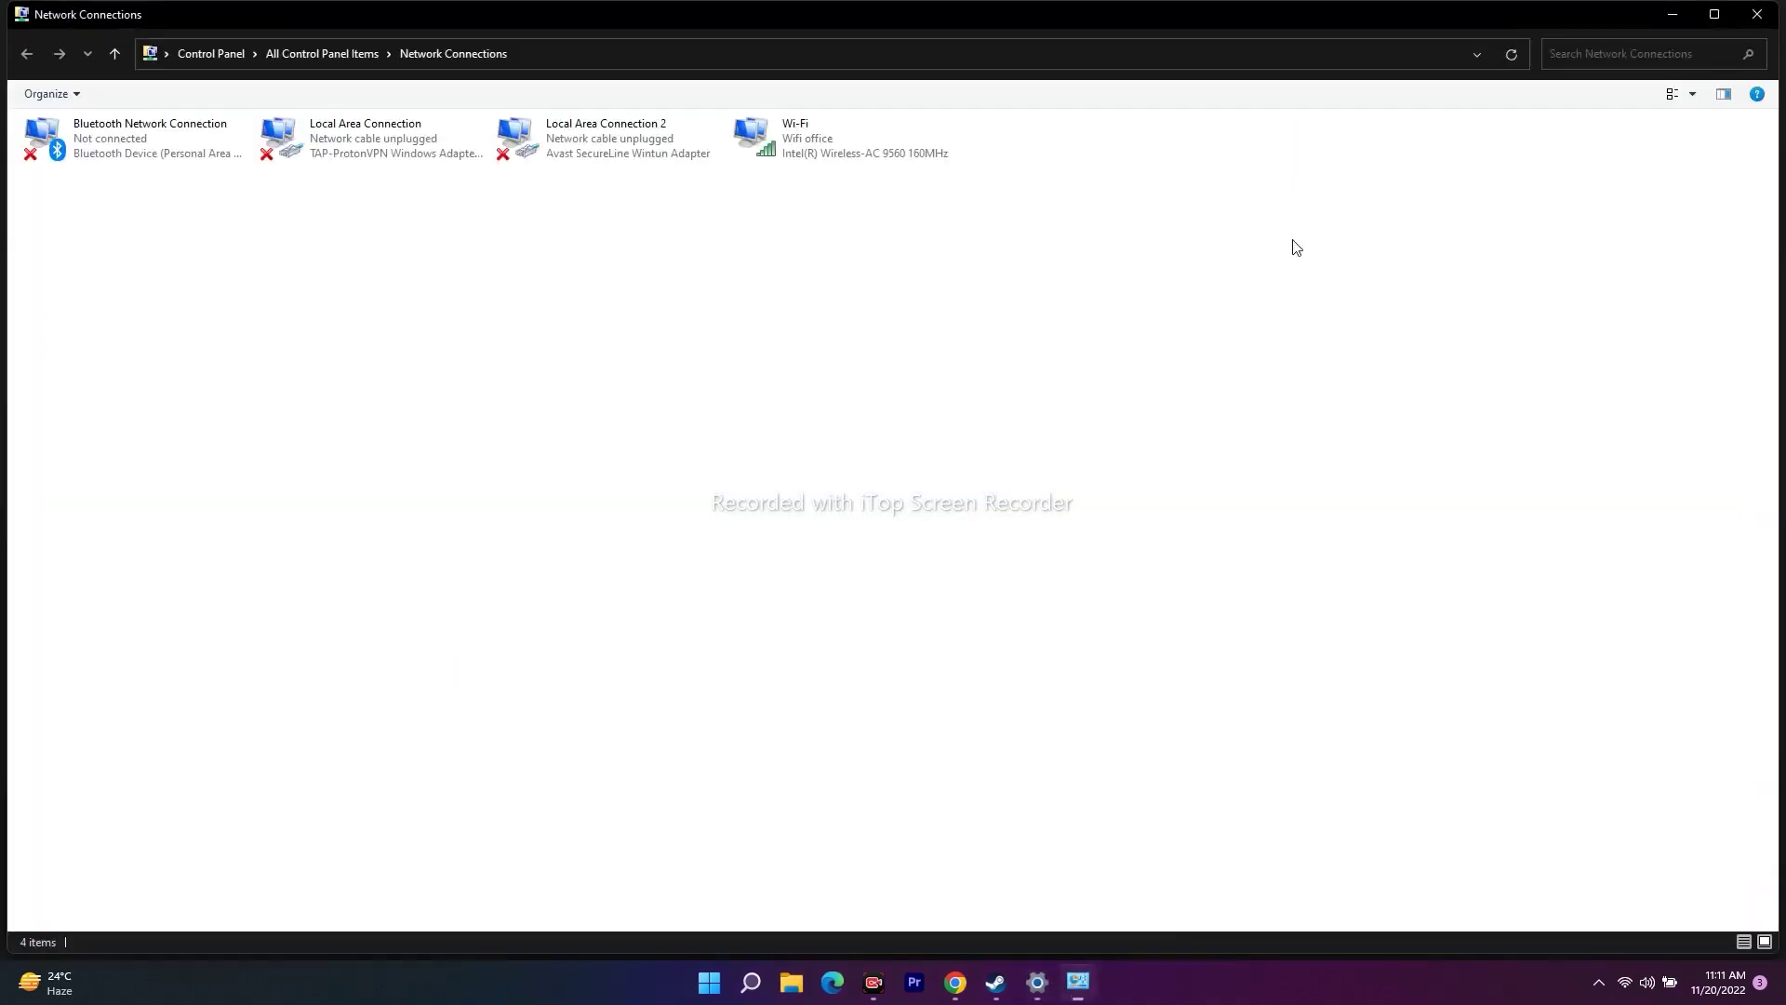
pyautogui.click(1756, 19)
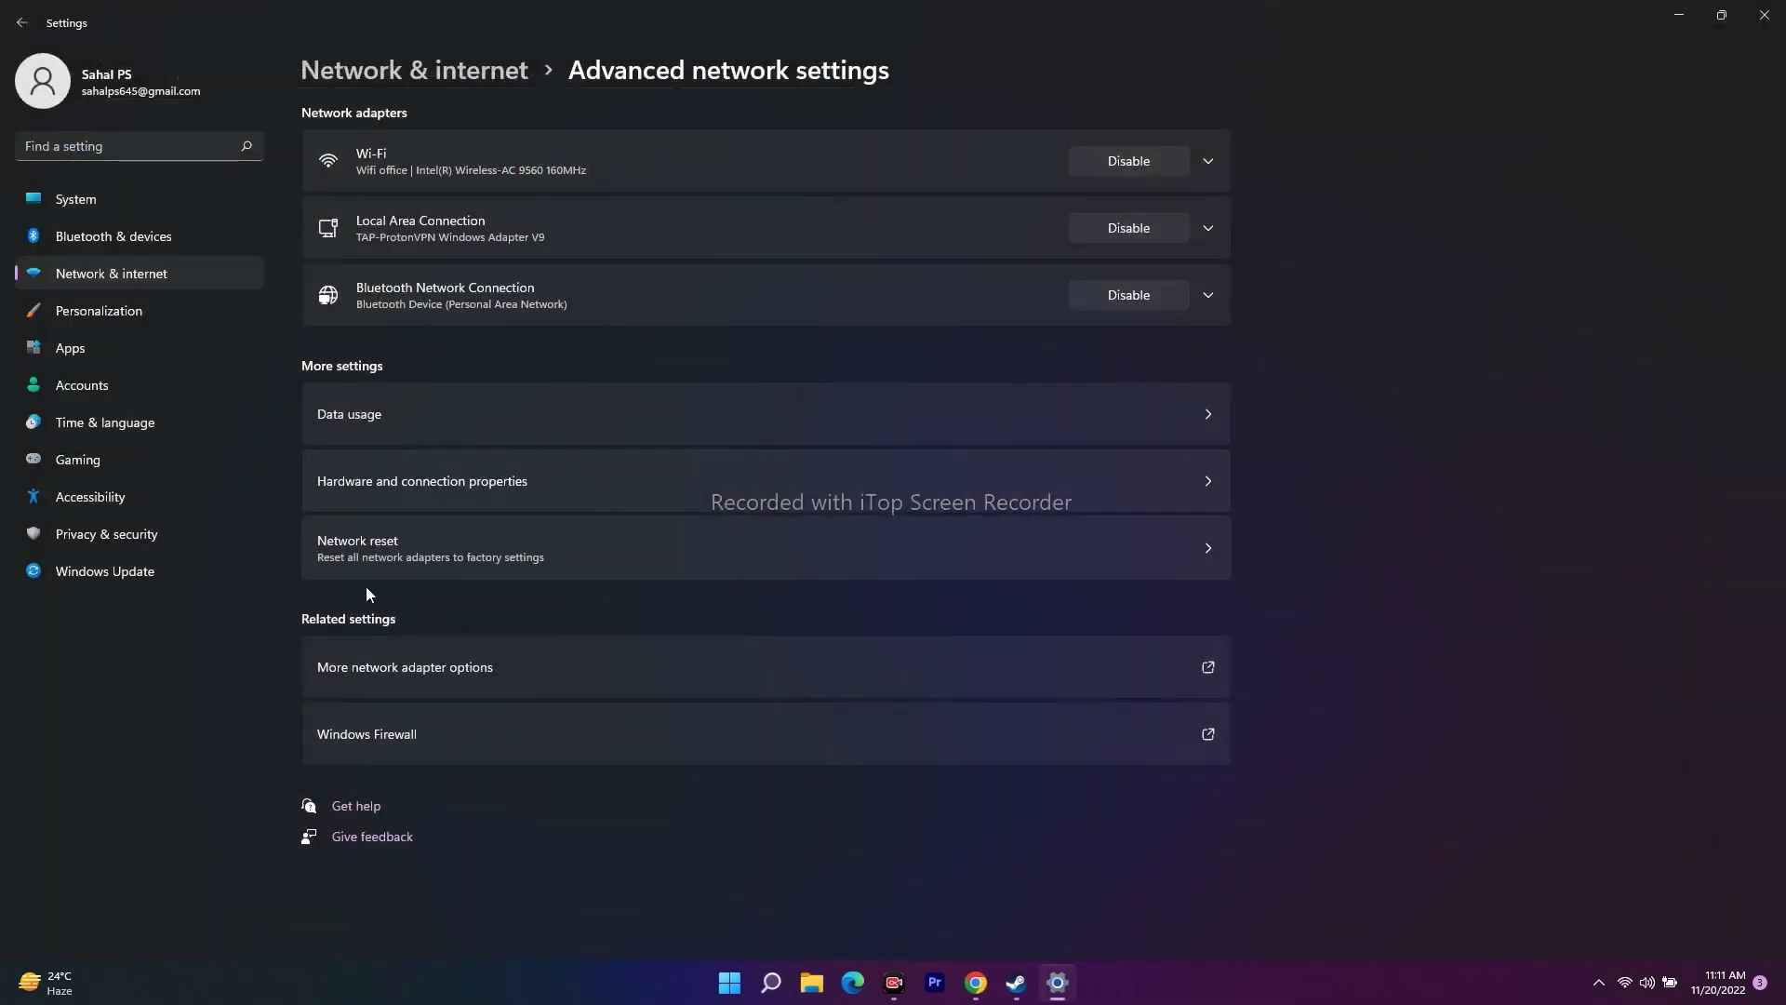
# - Run the Network Adapter troubleshooter from System > Troubleshoot > Other troubleshooters
pyautogui.click(103, 192)
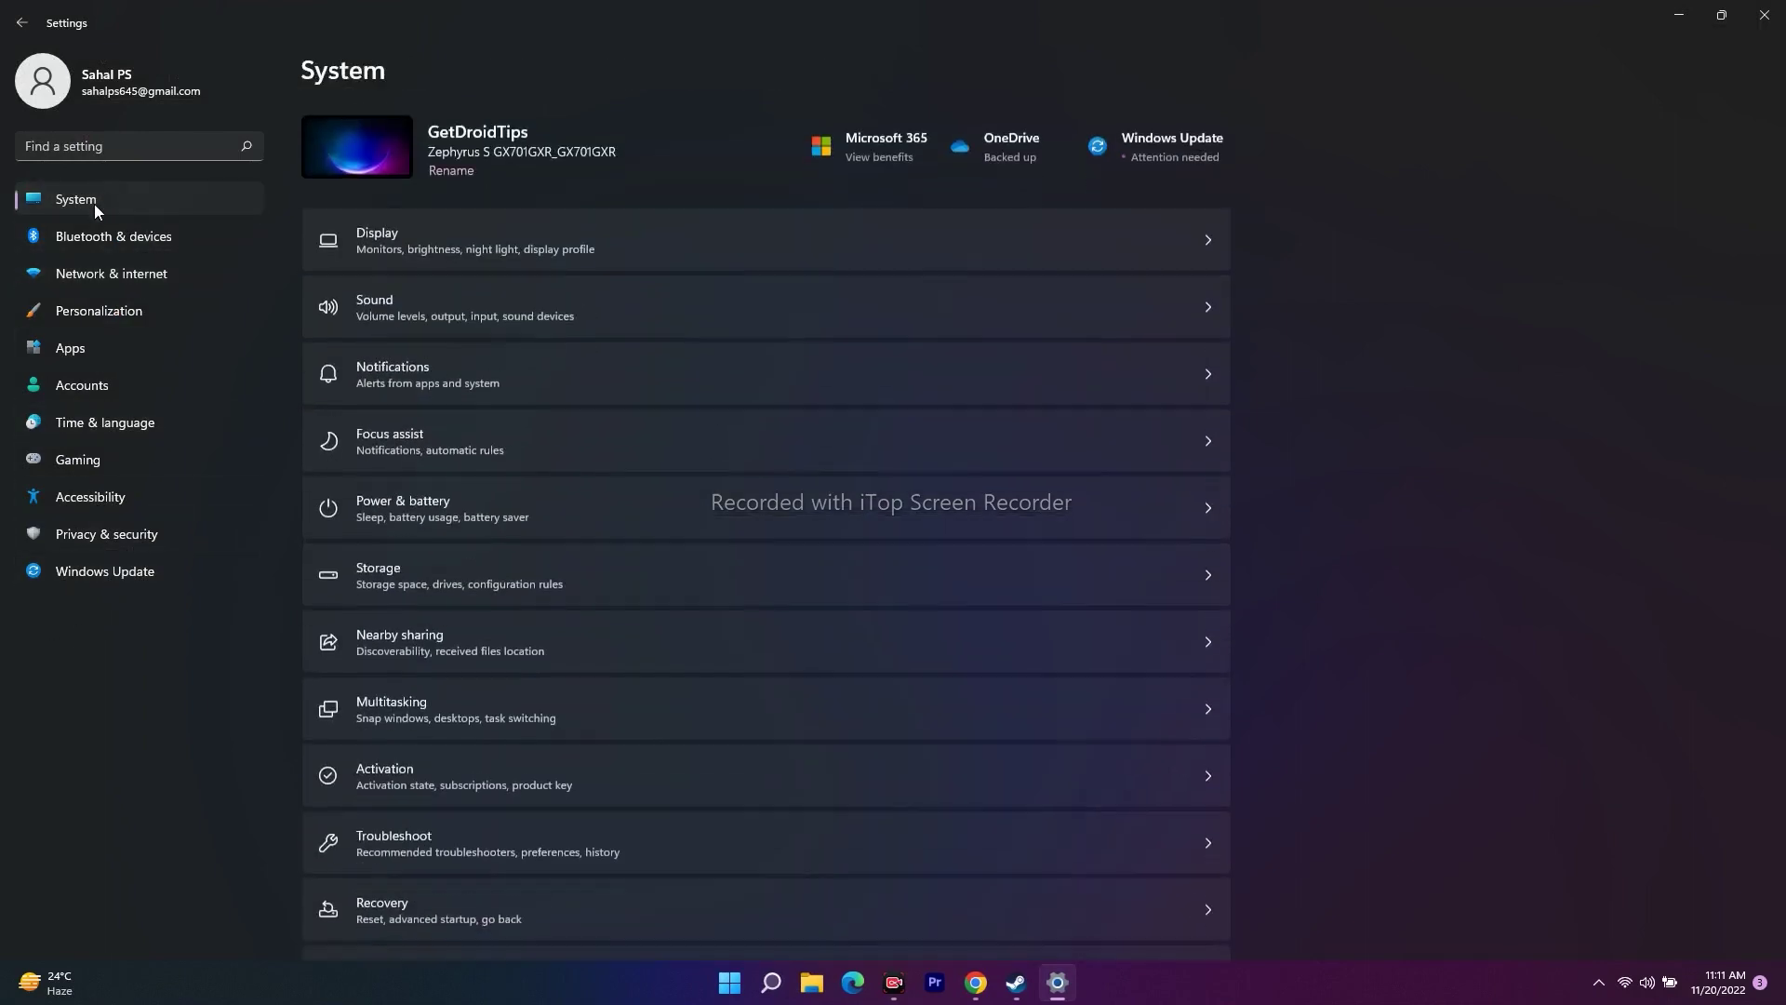
pyautogui.scroll(-5, 572, 394)
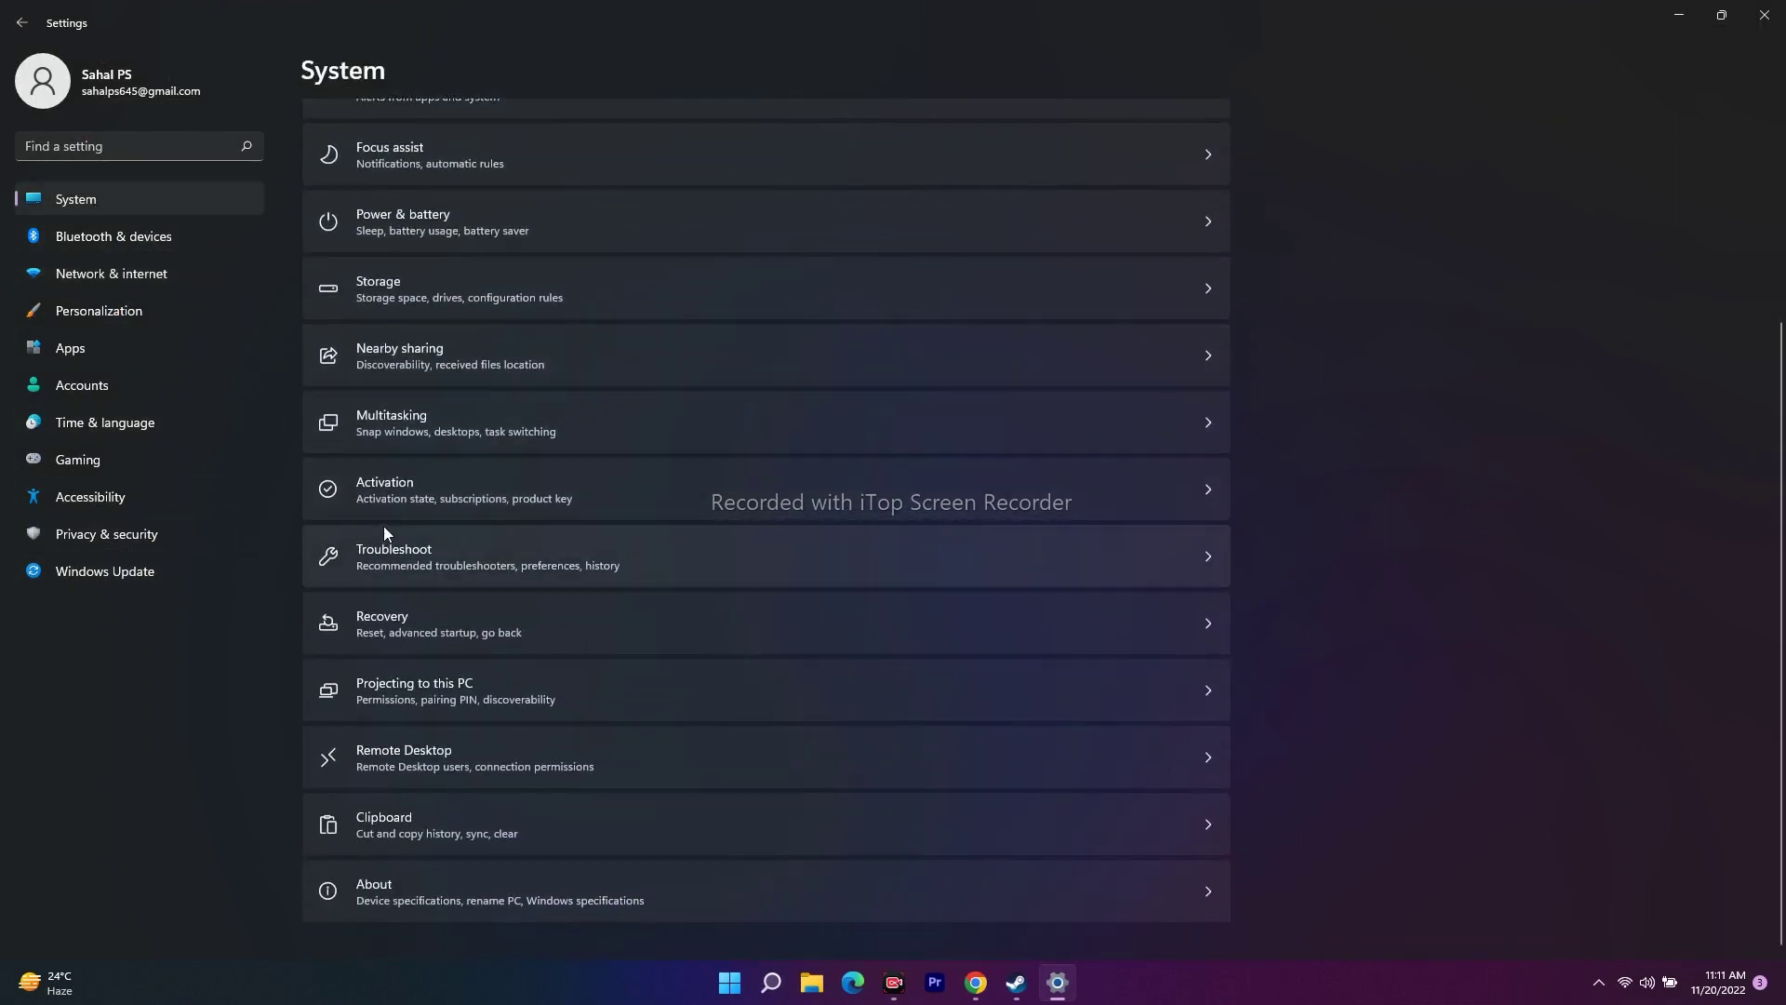
pyautogui.click(388, 544)
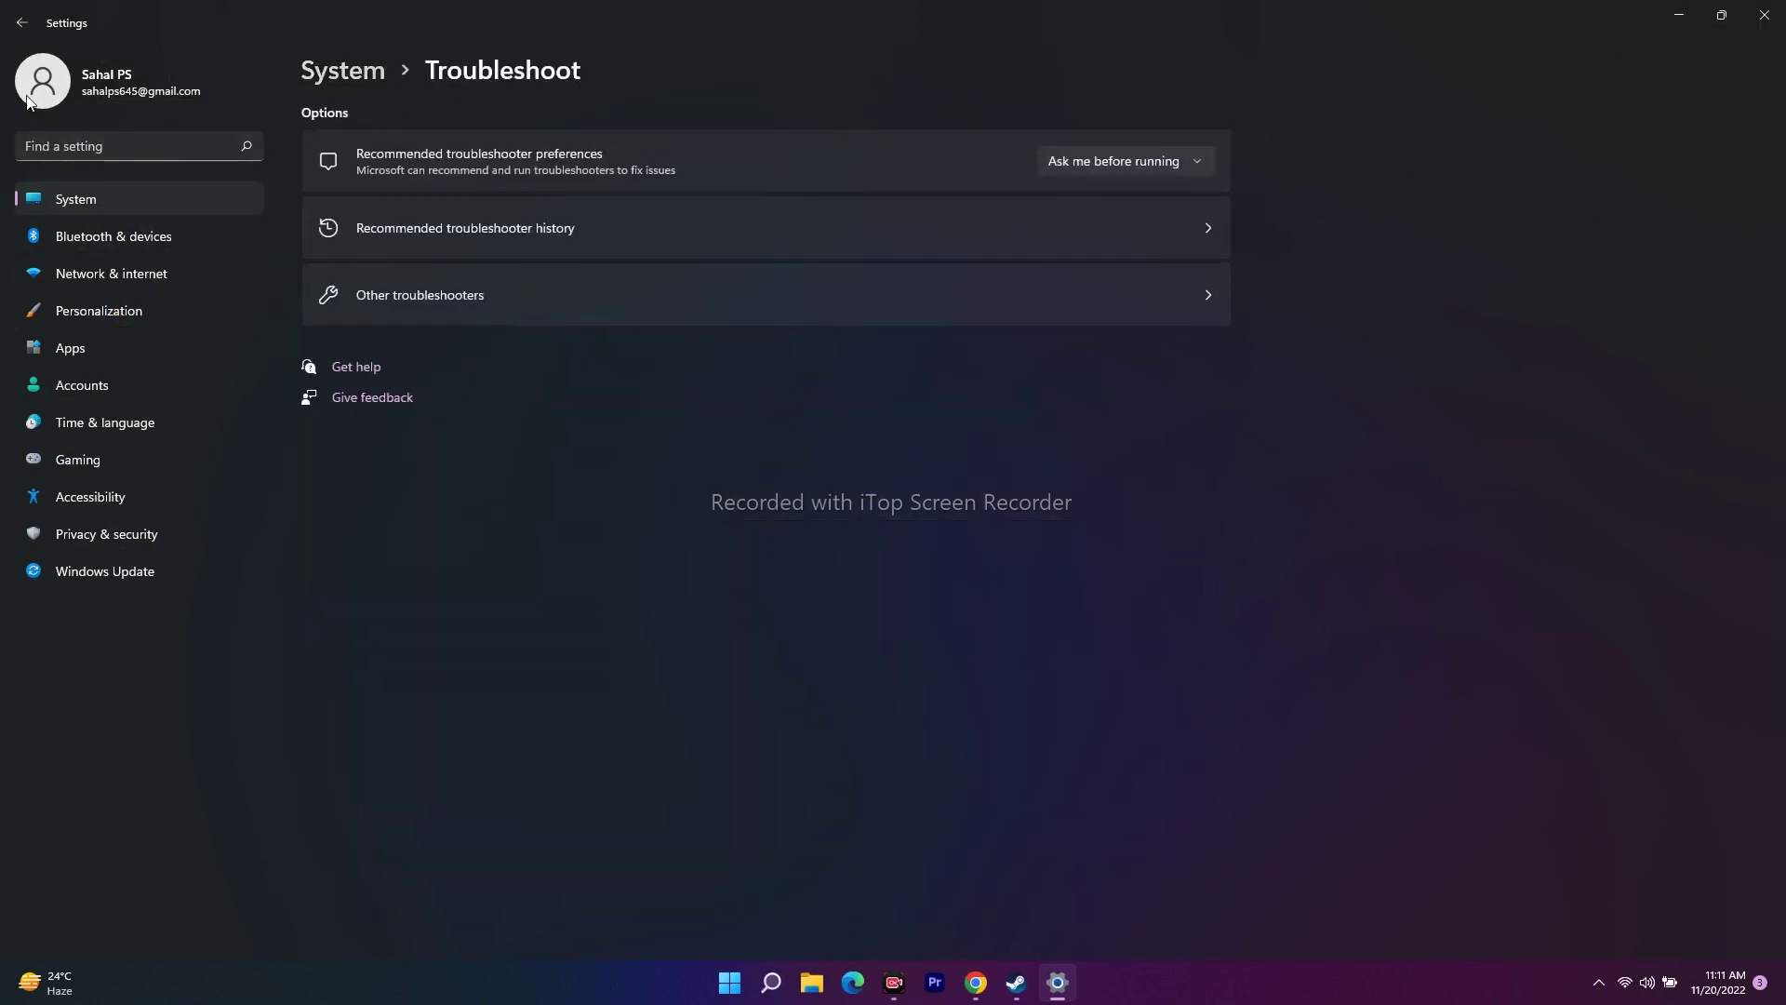
pyautogui.click(26, 24)
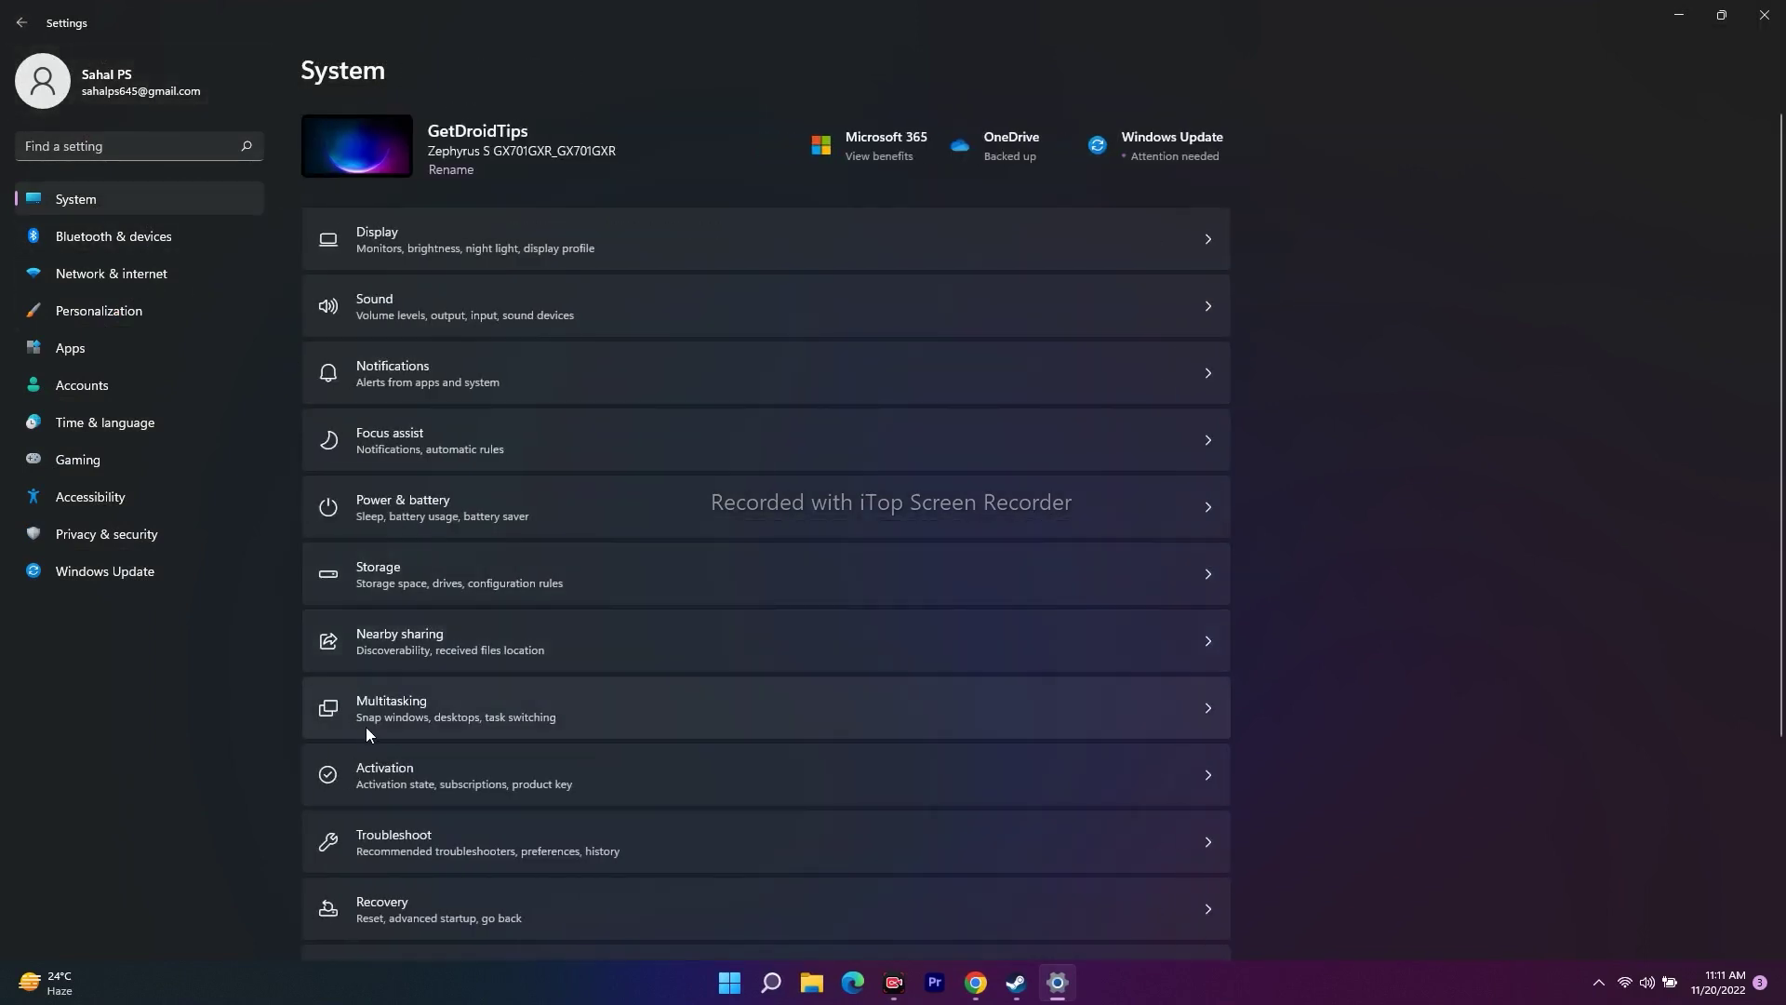
pyautogui.click(425, 832)
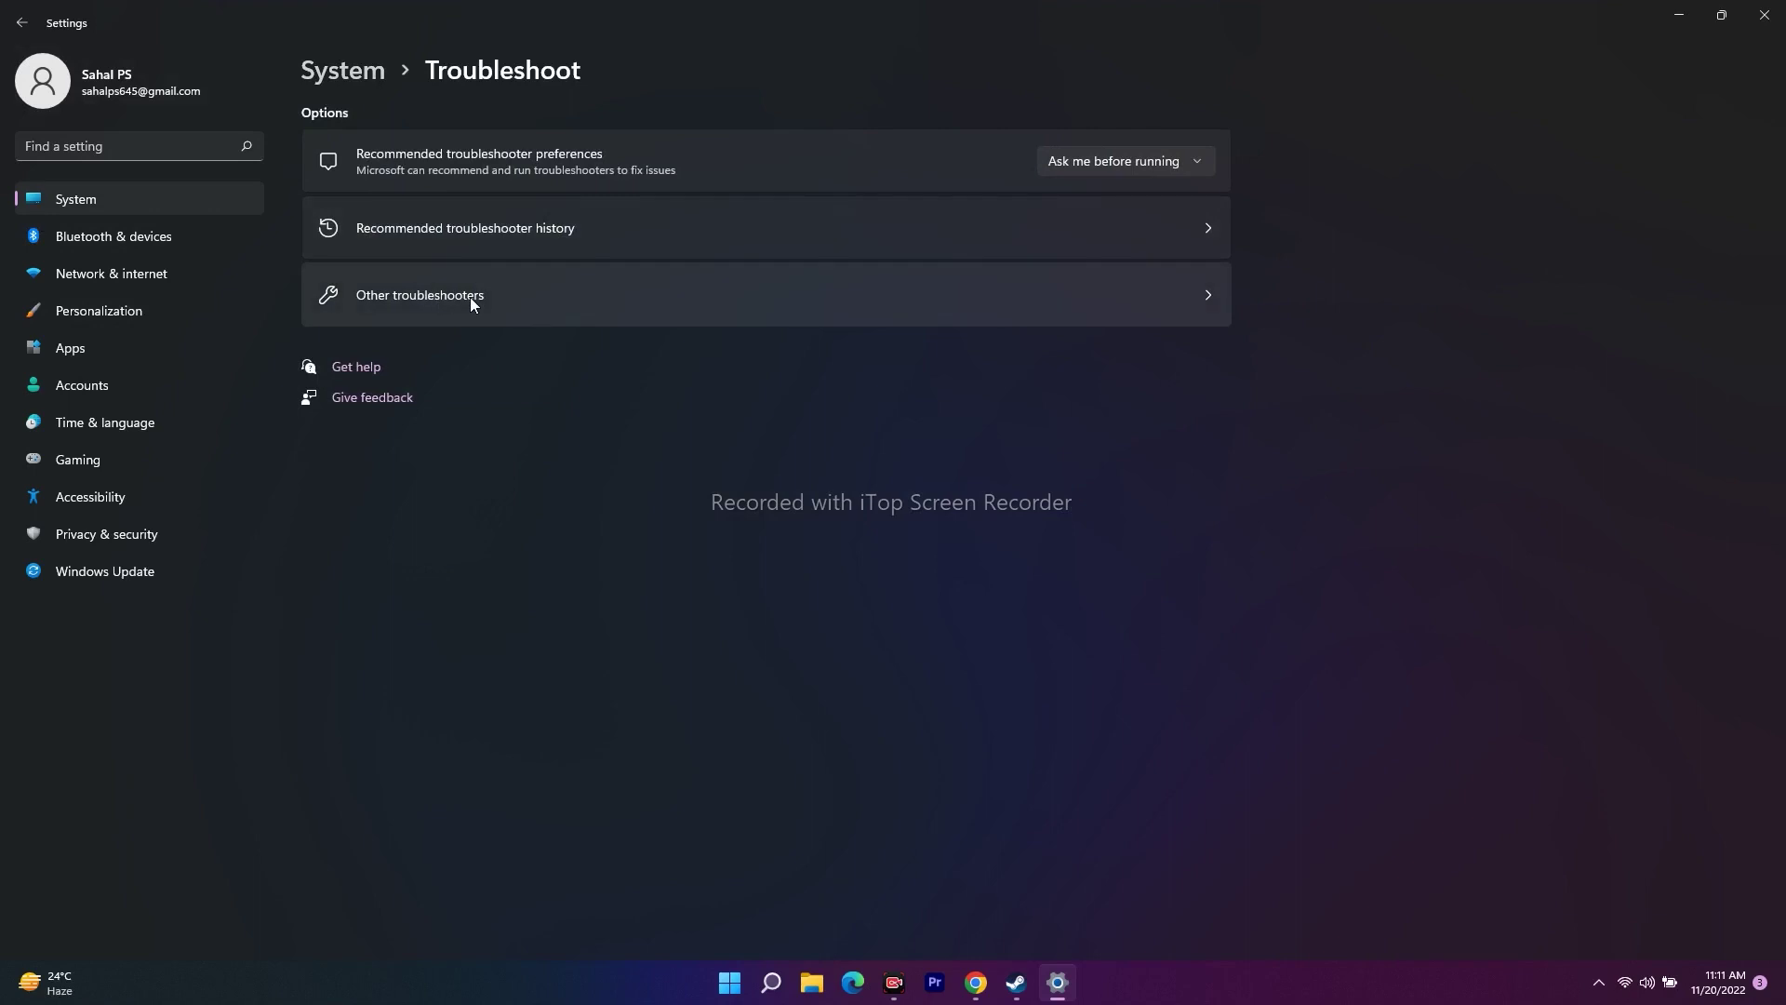
pyautogui.click(480, 295)
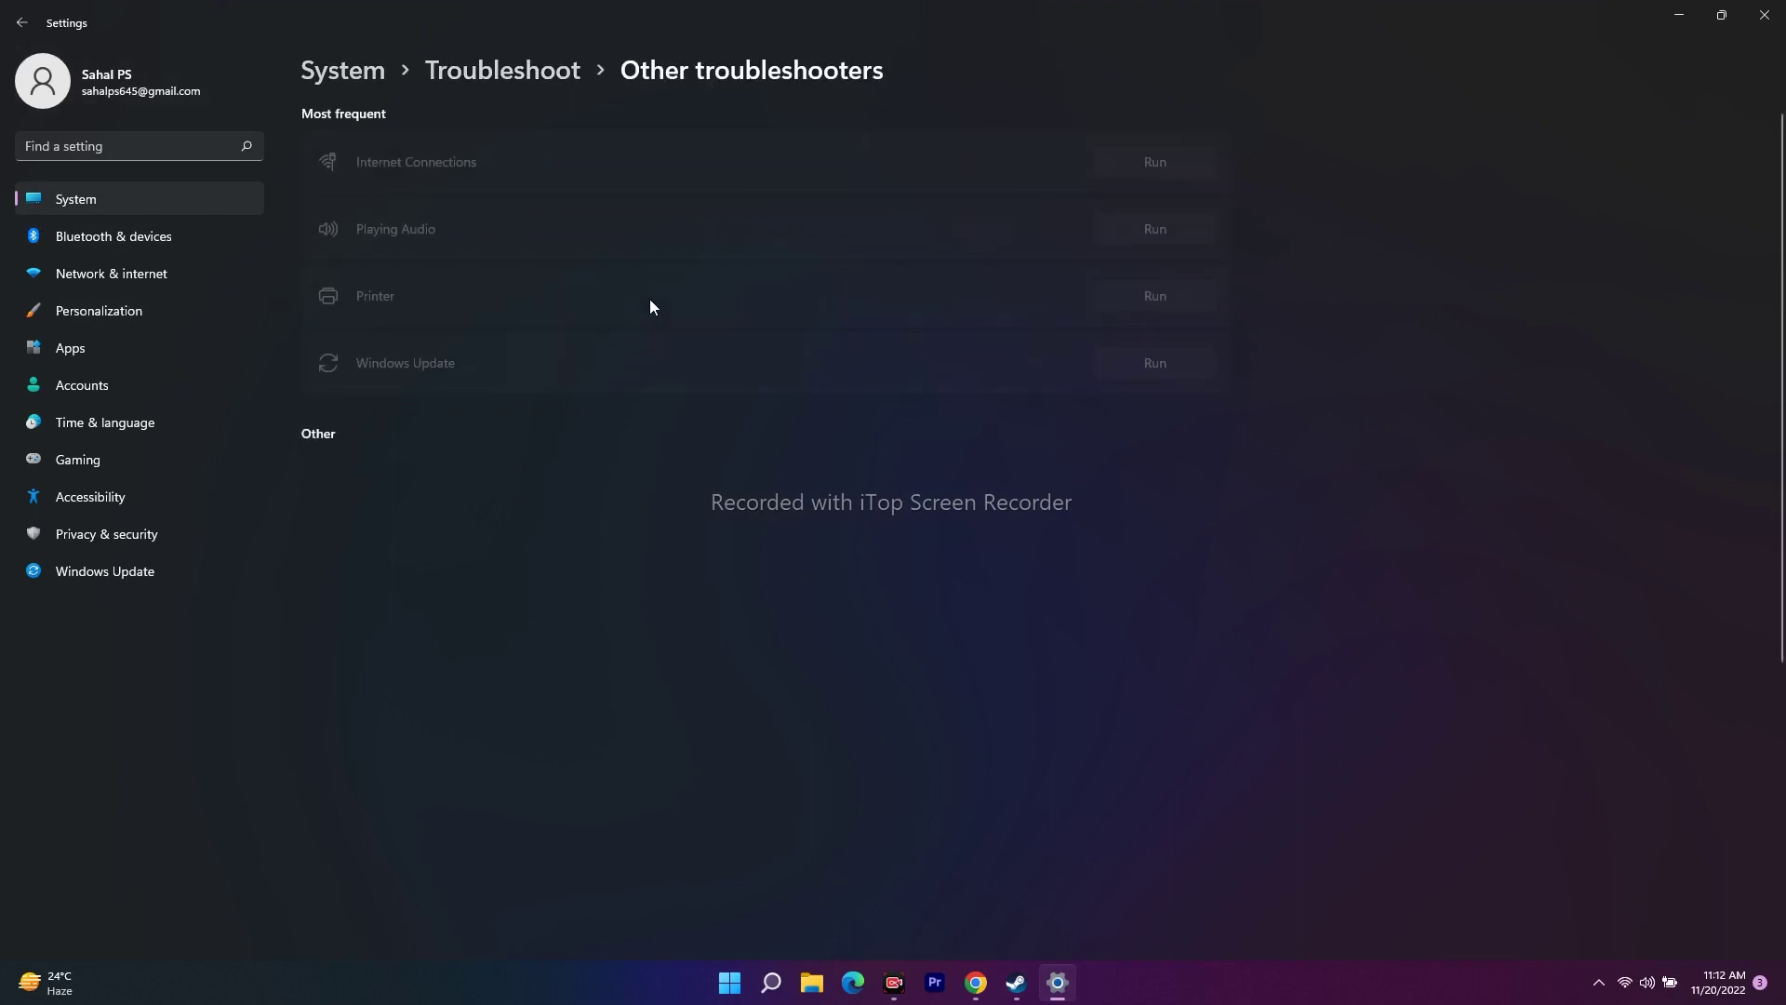
pyautogui.scroll(-5, 692, 331)
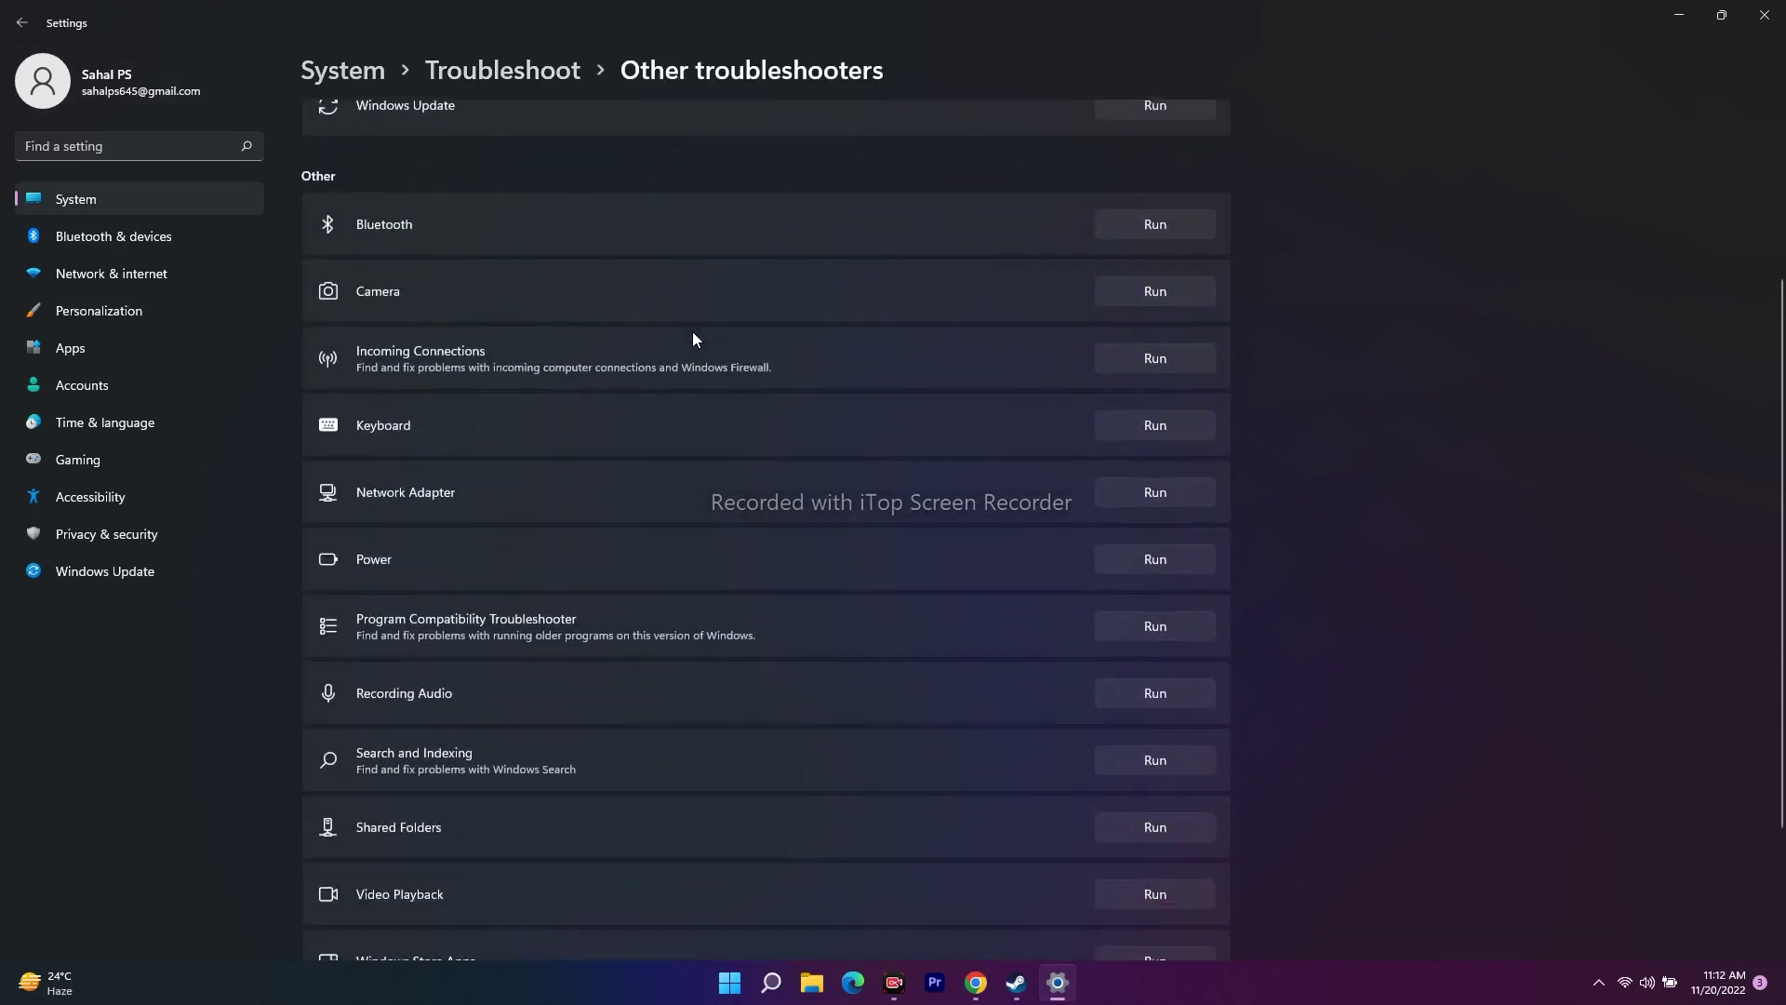
pyautogui.scroll(3, 650, 545)
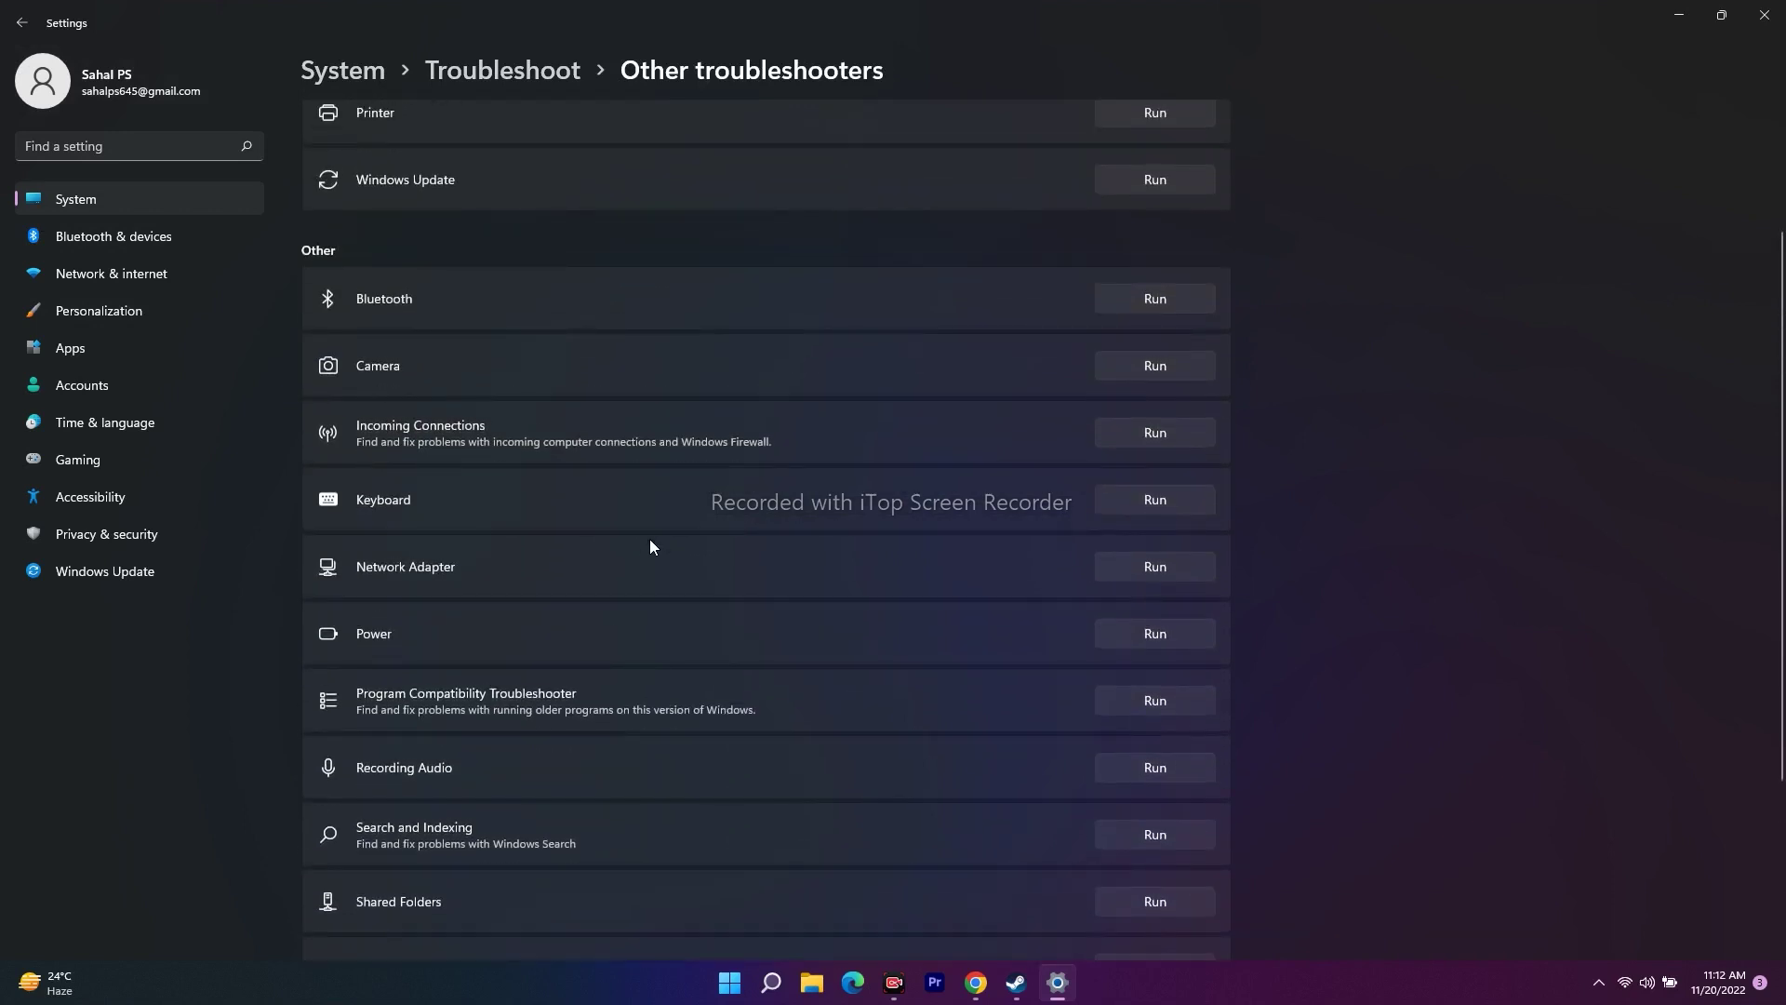
pyautogui.click(1156, 571)
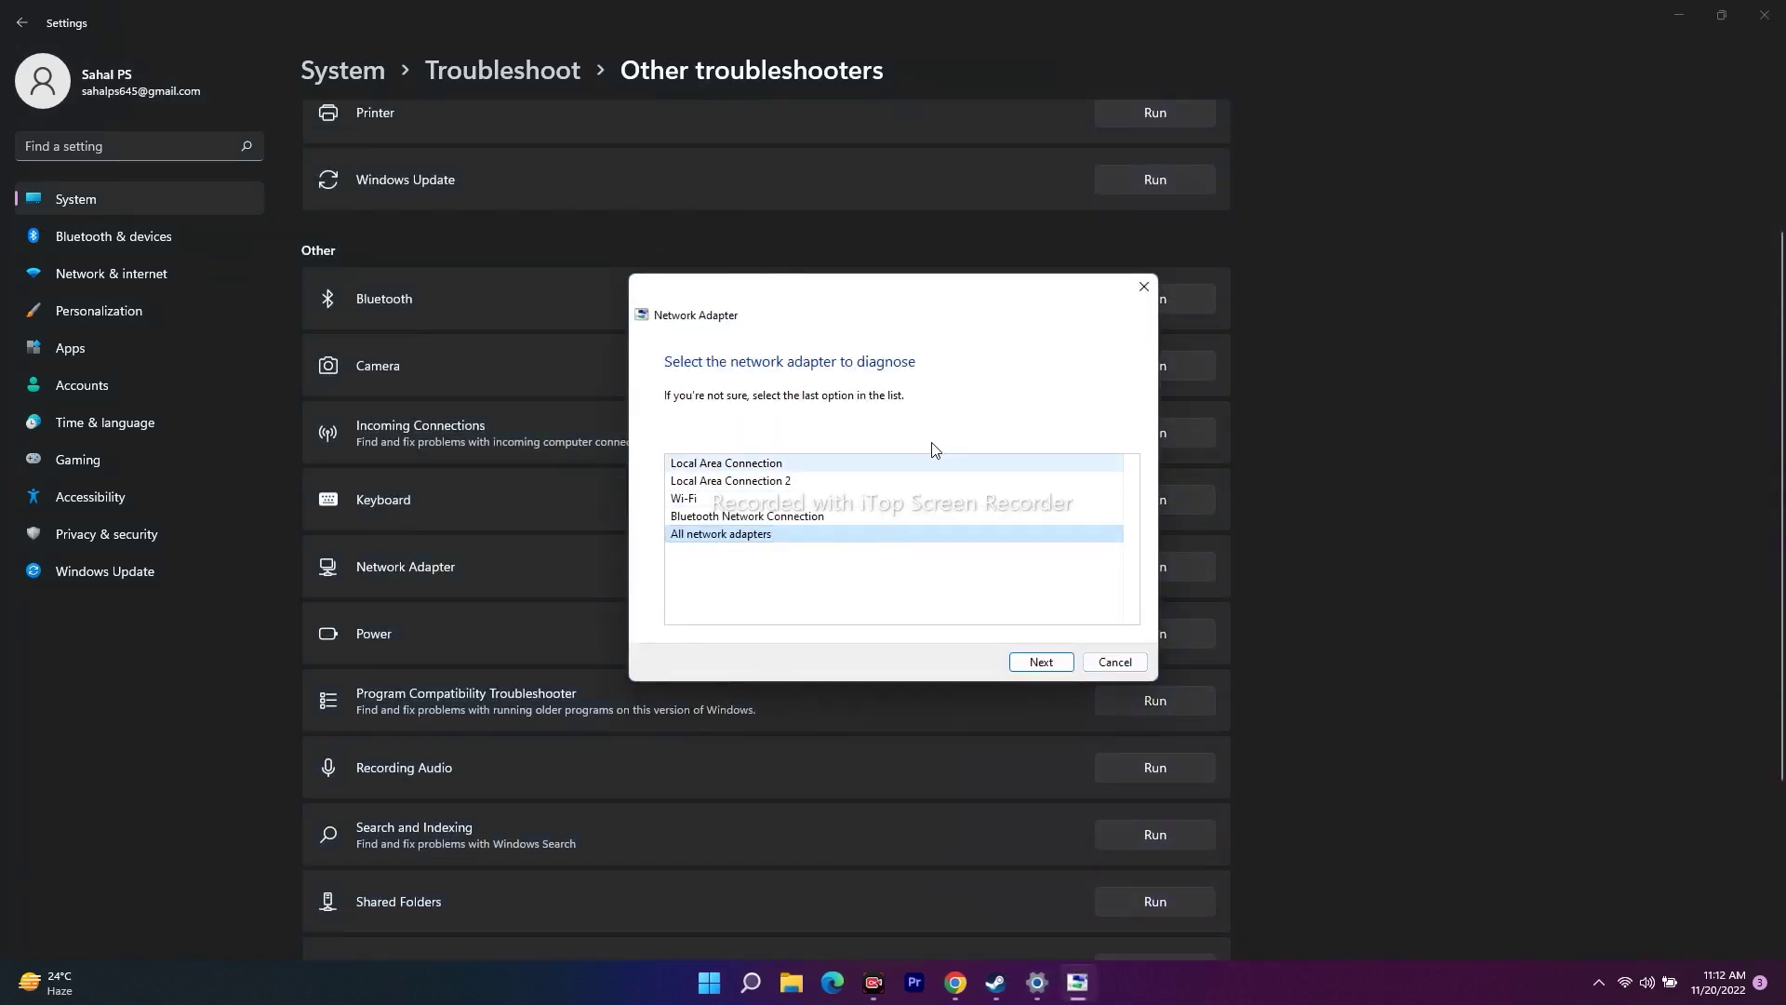
# - Diagnose all network adapters with the Network Adapter troubleshooter, then dismiss it and close Settings
pyautogui.click(1041, 662)
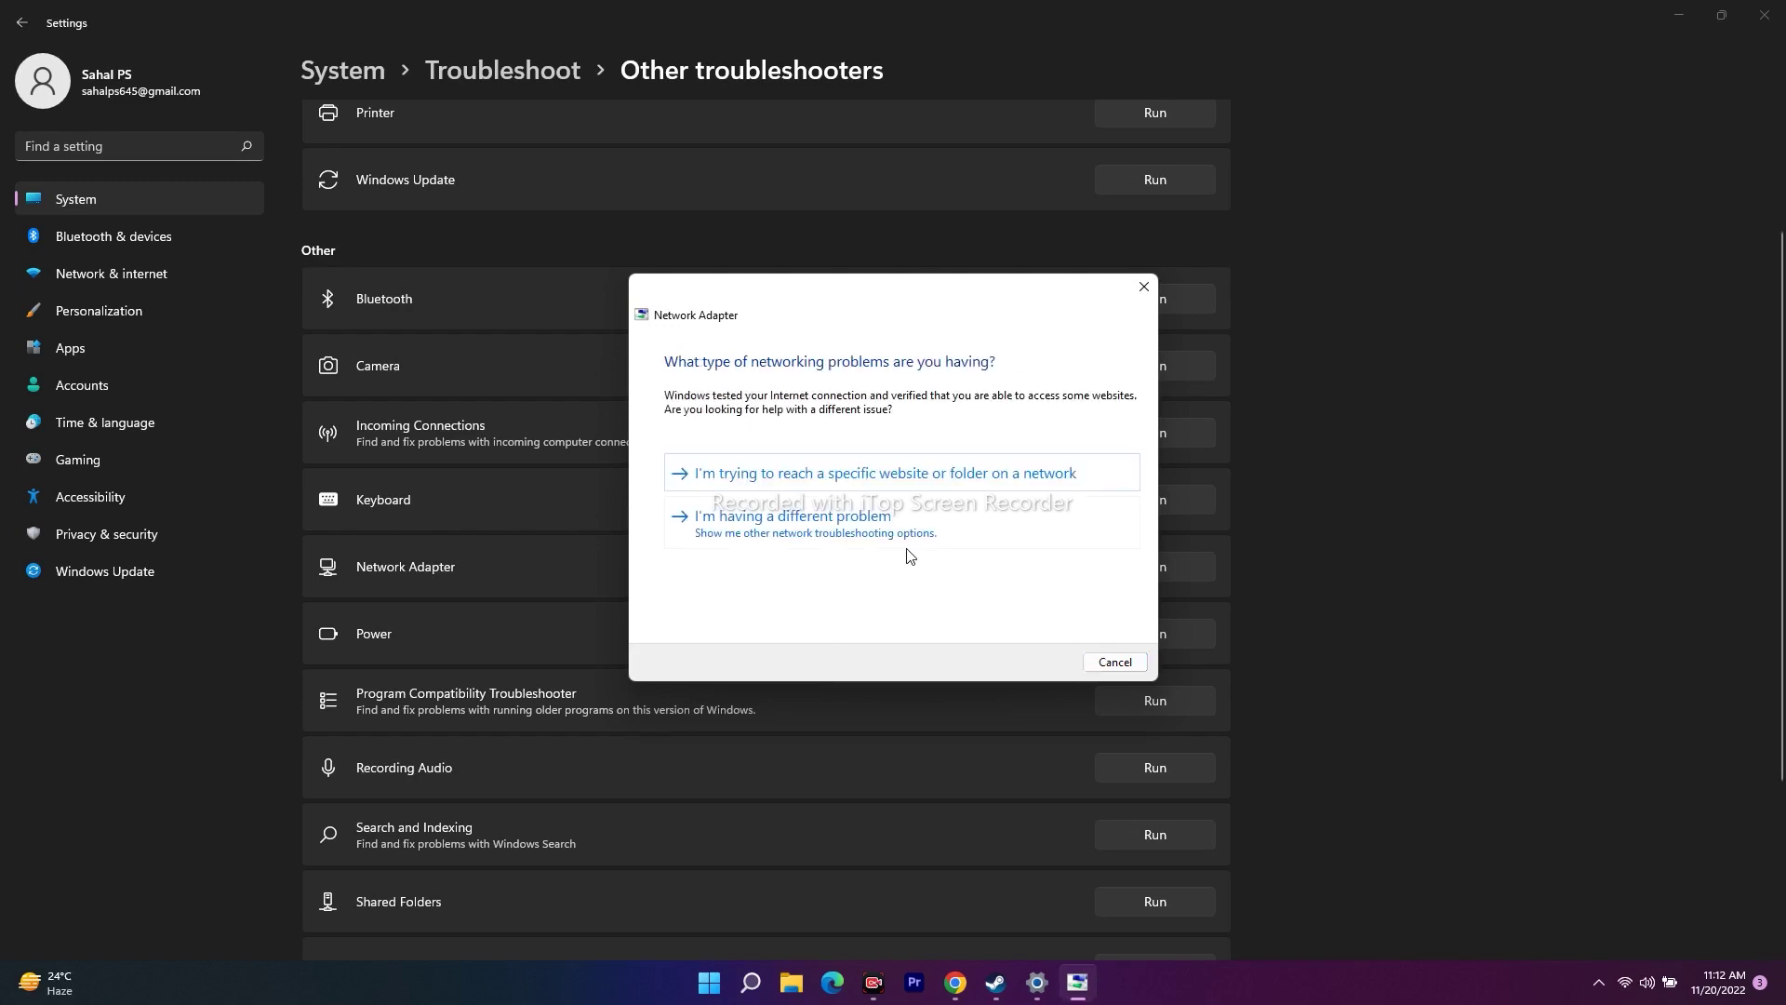
pyautogui.click(1115, 661)
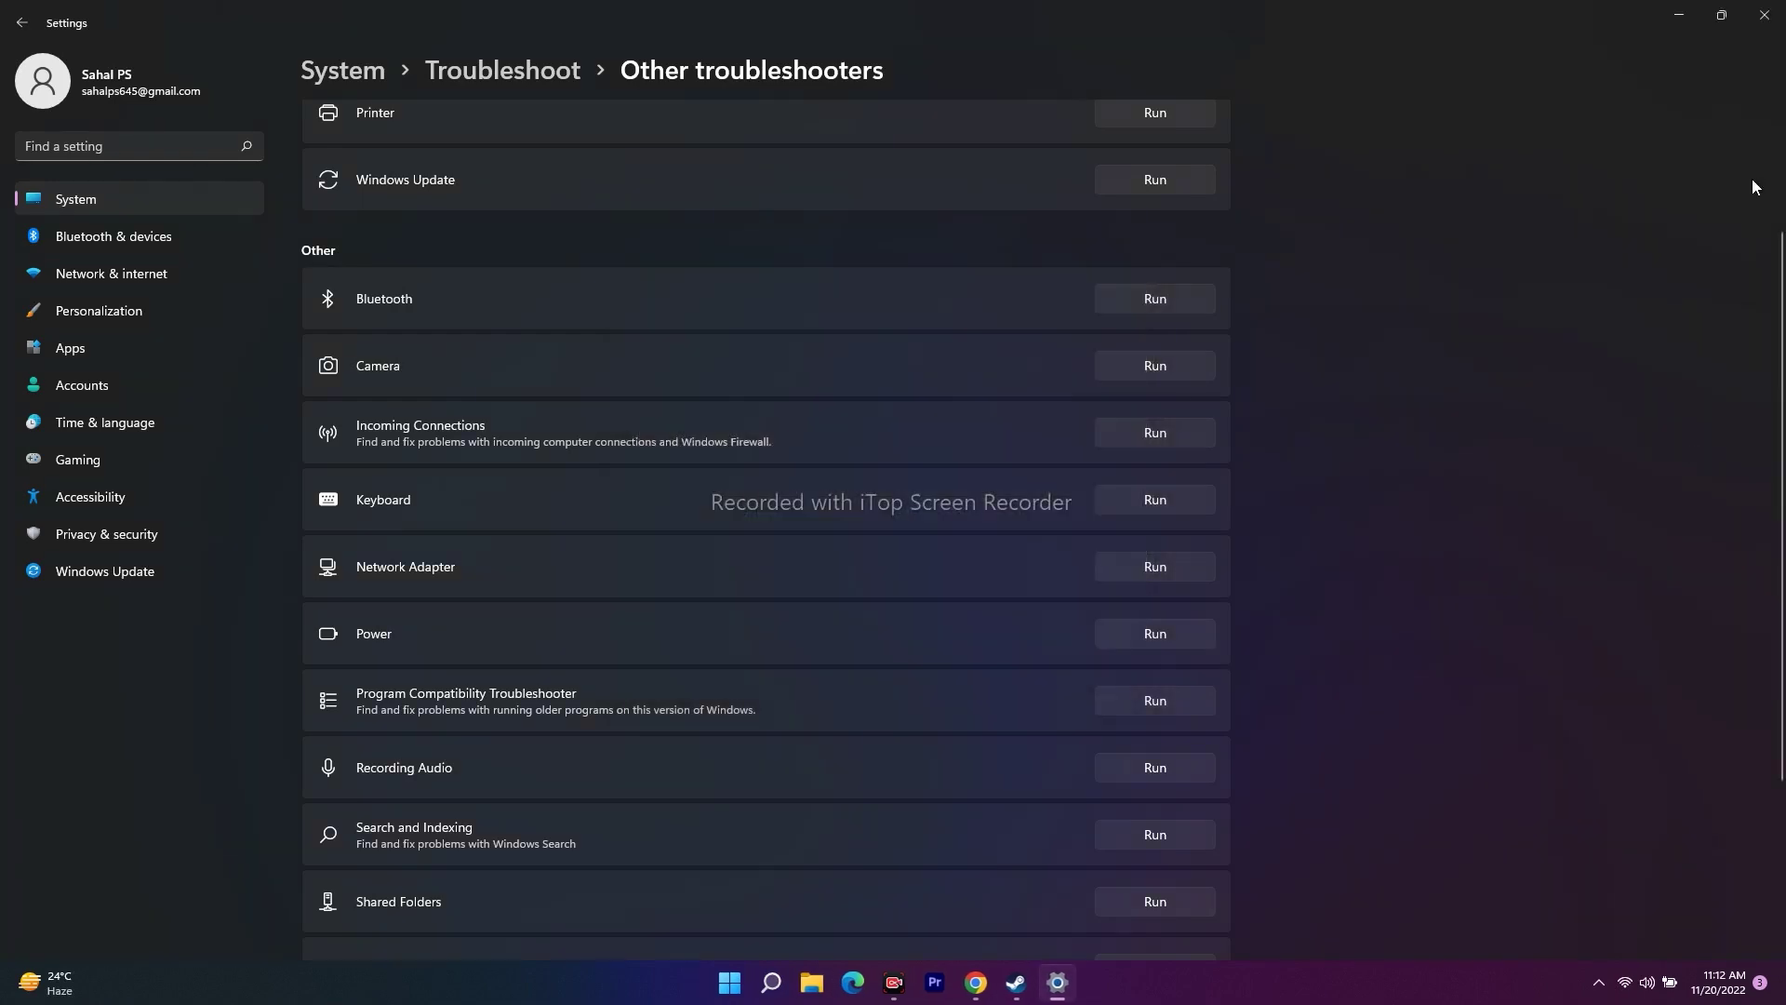
pyautogui.click(1764, 15)
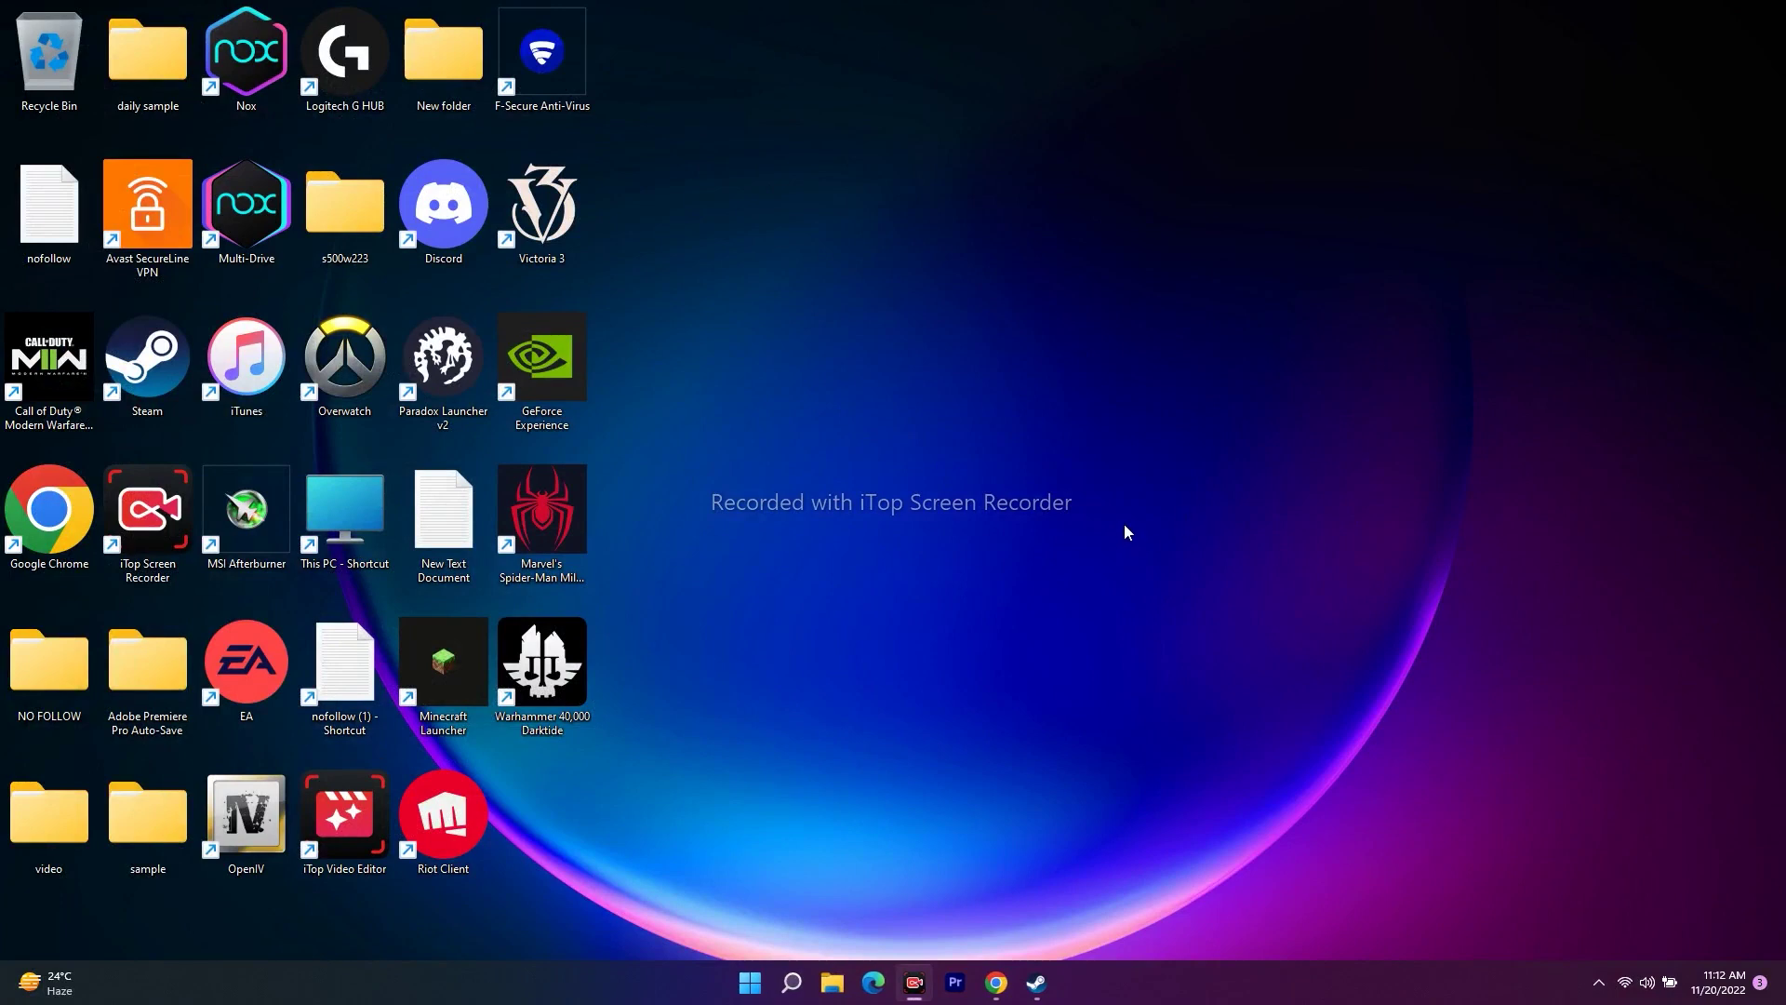
# - Reopen Settings from Windows search and retry the failed updates on the Windows Update page
pyautogui.click(791, 978)
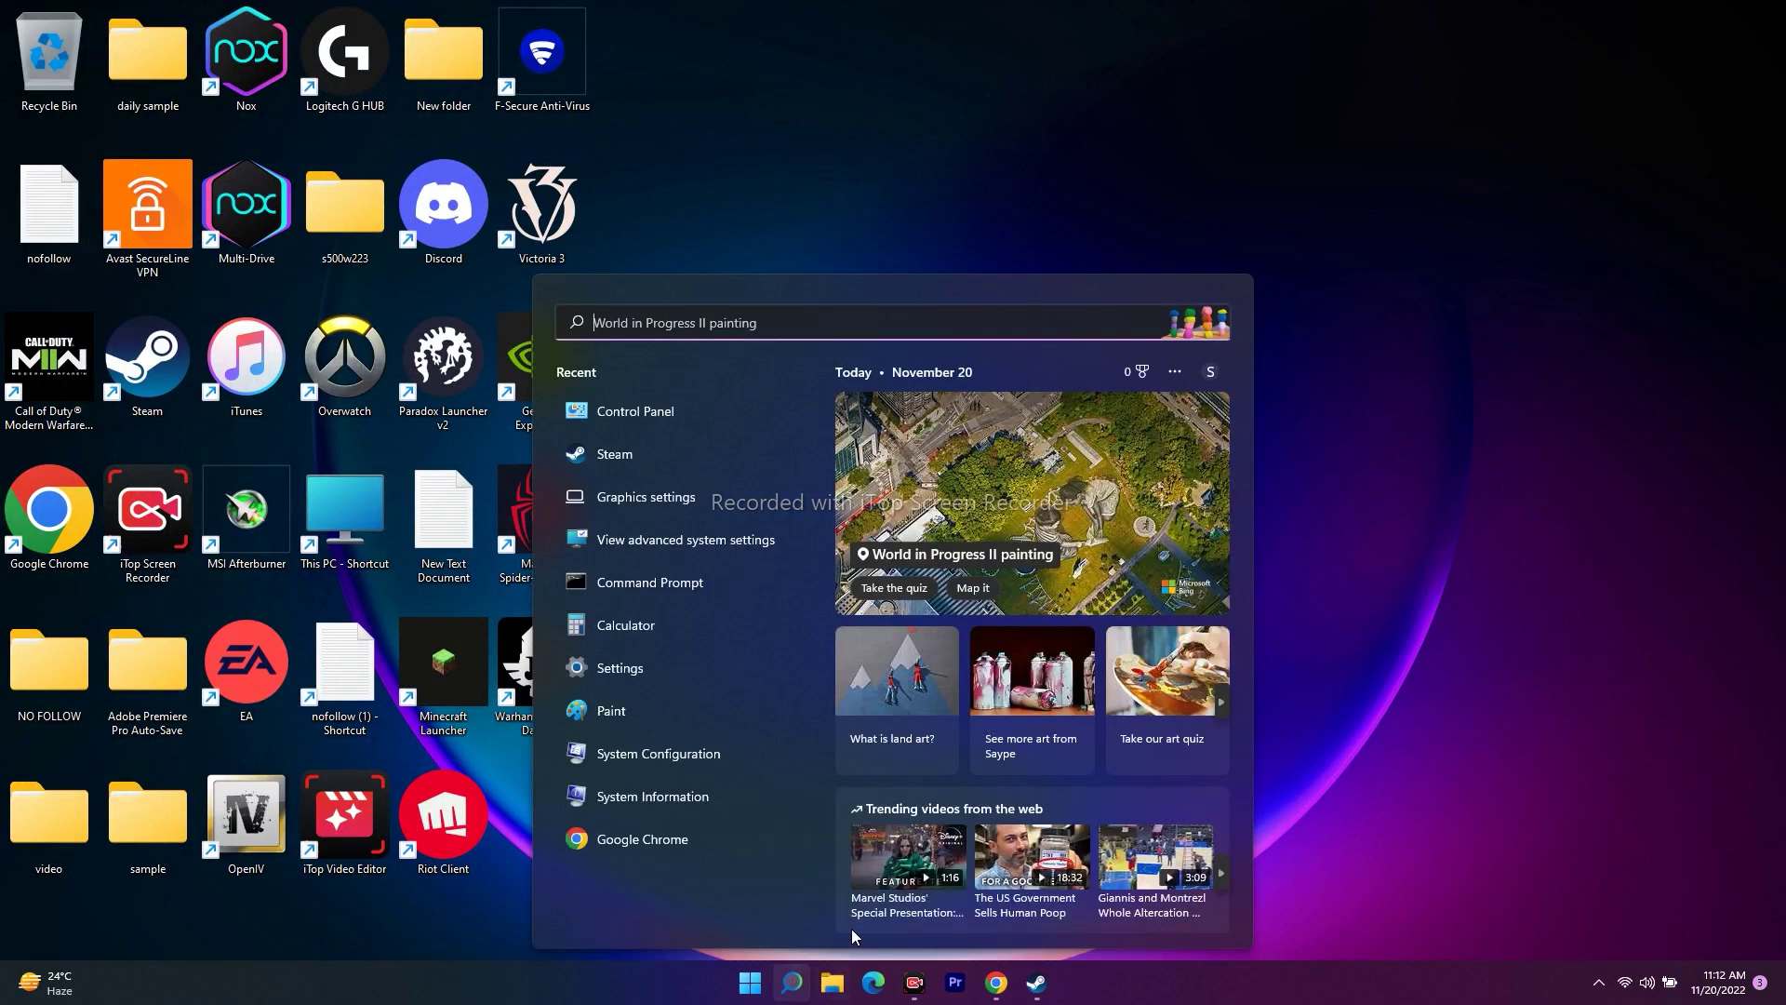
pyautogui.click(614, 670)
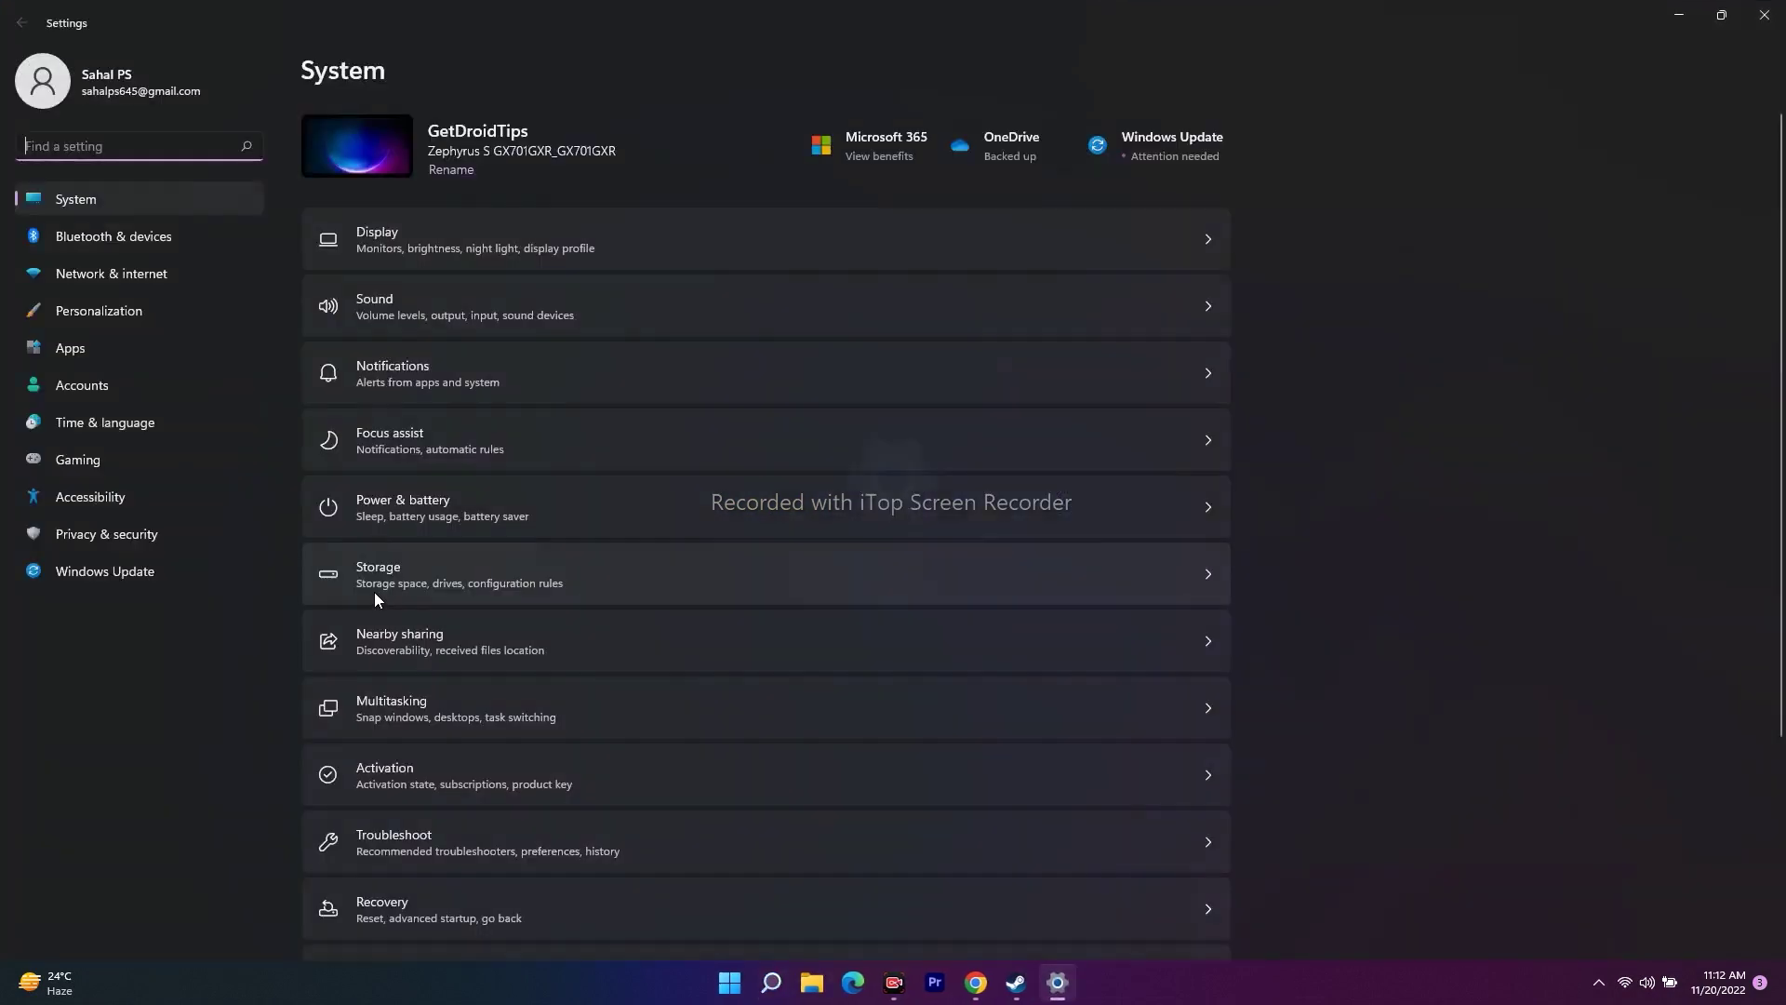
pyautogui.click(138, 569)
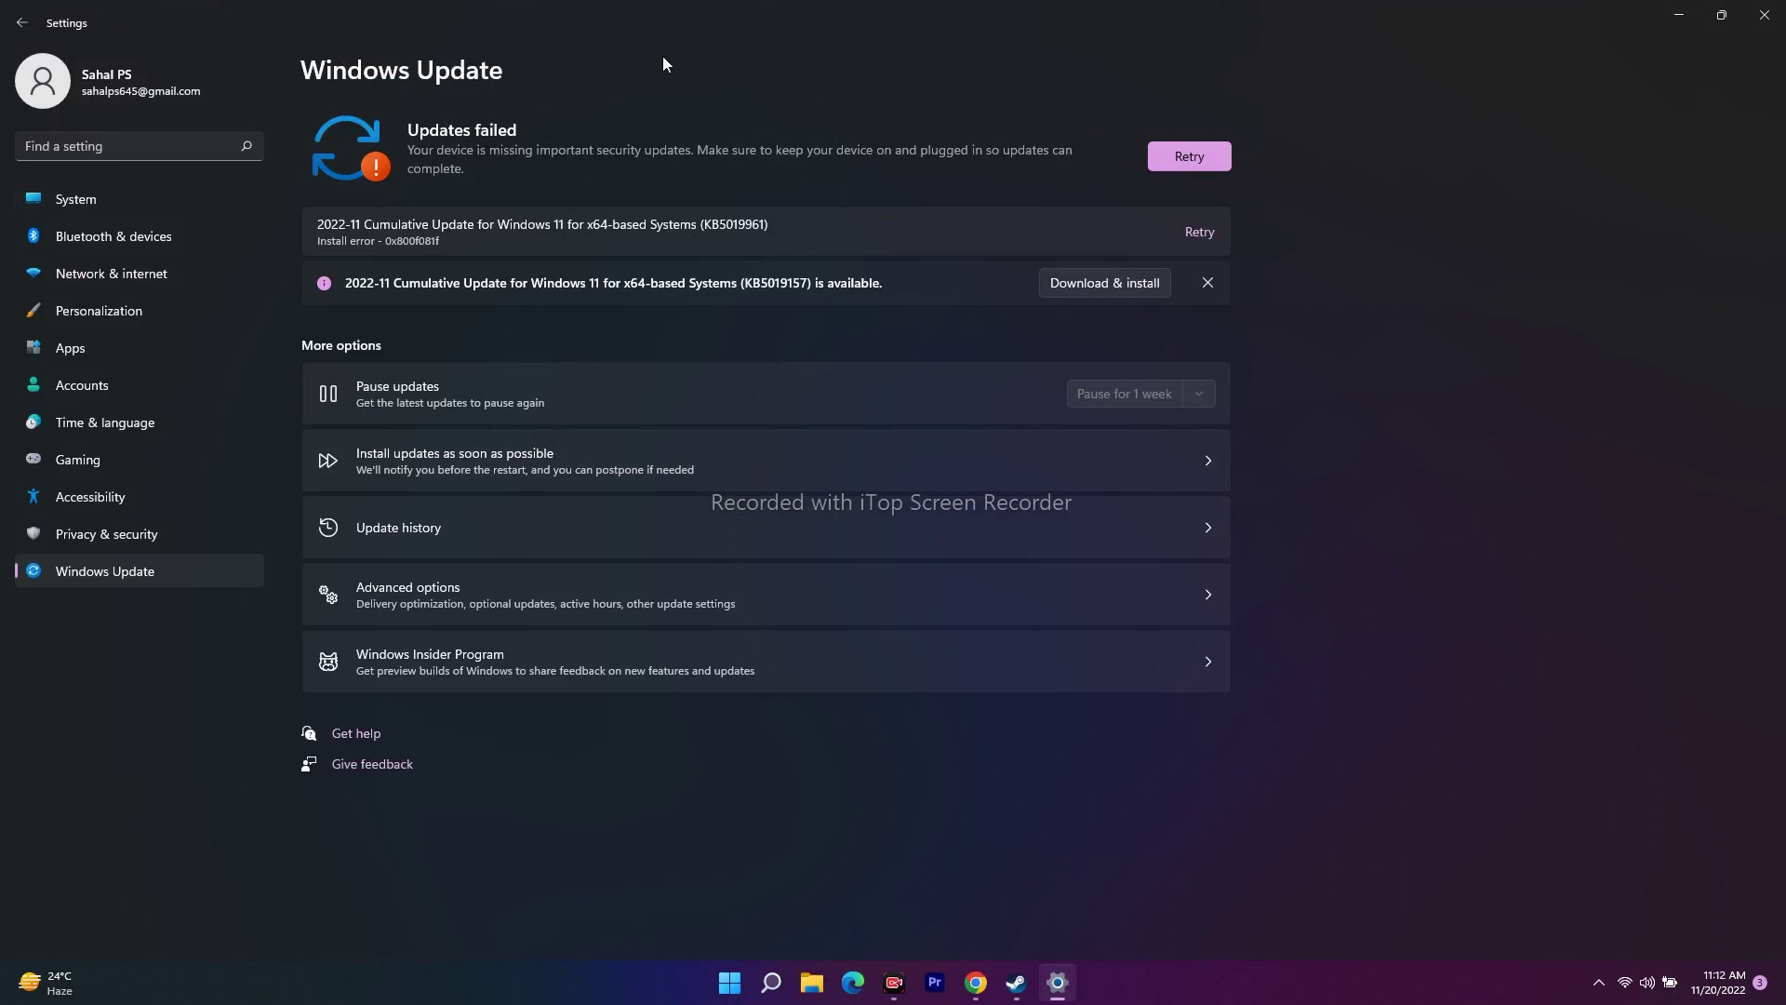
pyautogui.click(1176, 158)
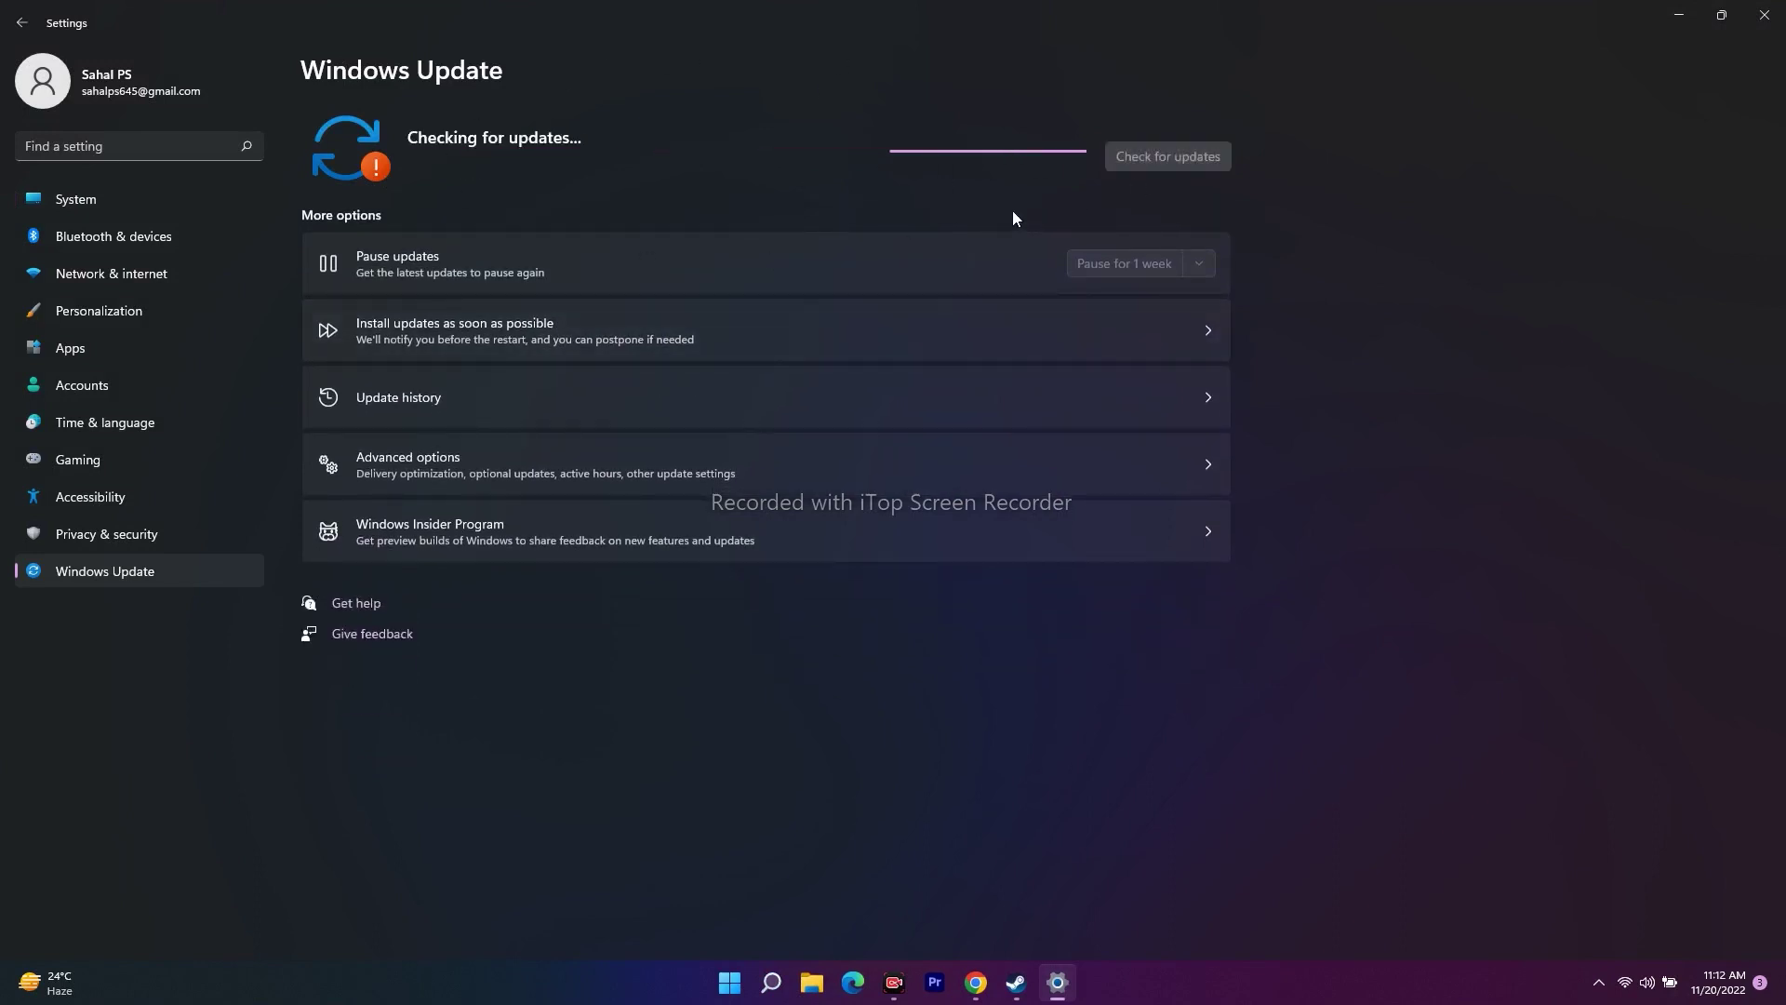